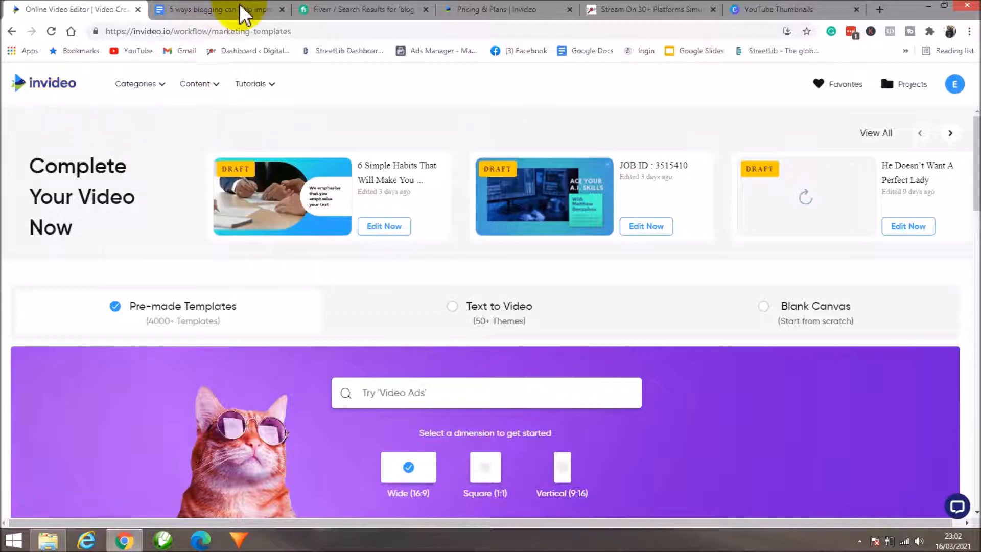
# - Switch to File Explorer and play the Intro video from the Digital Topnotch folder, closing the player when done
pyautogui.click(48, 539)
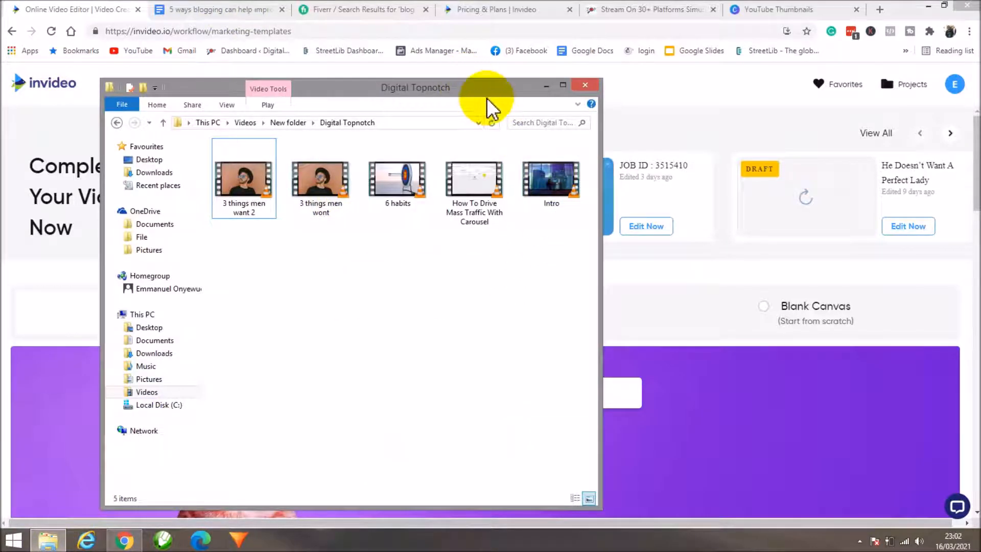
pyautogui.moveTo(496, 90); pyautogui.dragTo(512, 56)
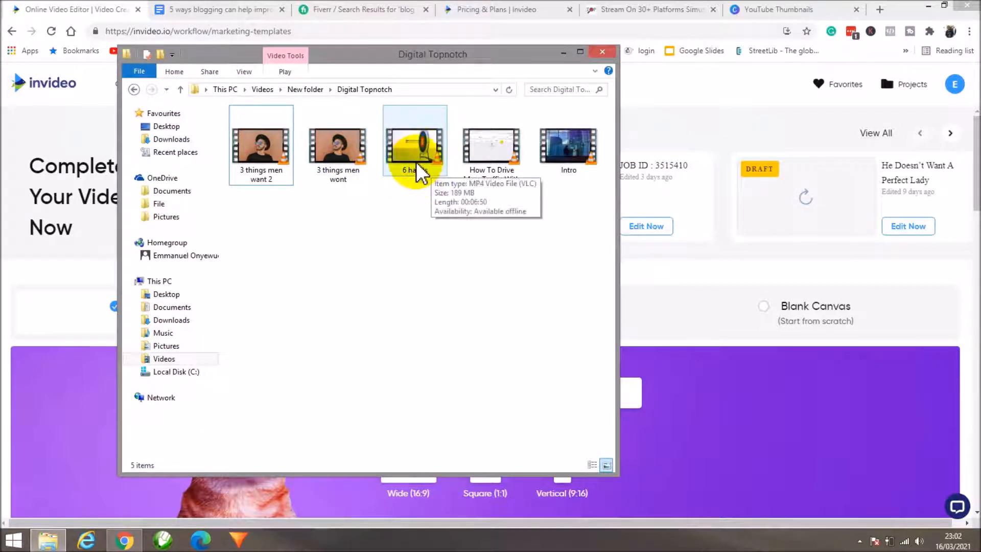
pyautogui.doubleClick(566, 142)
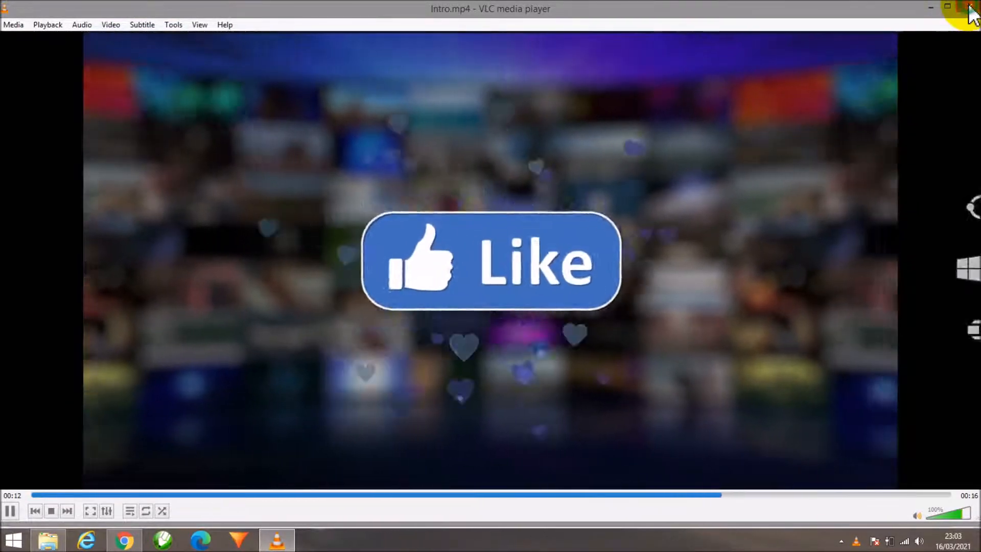
pyautogui.click(968, 7)
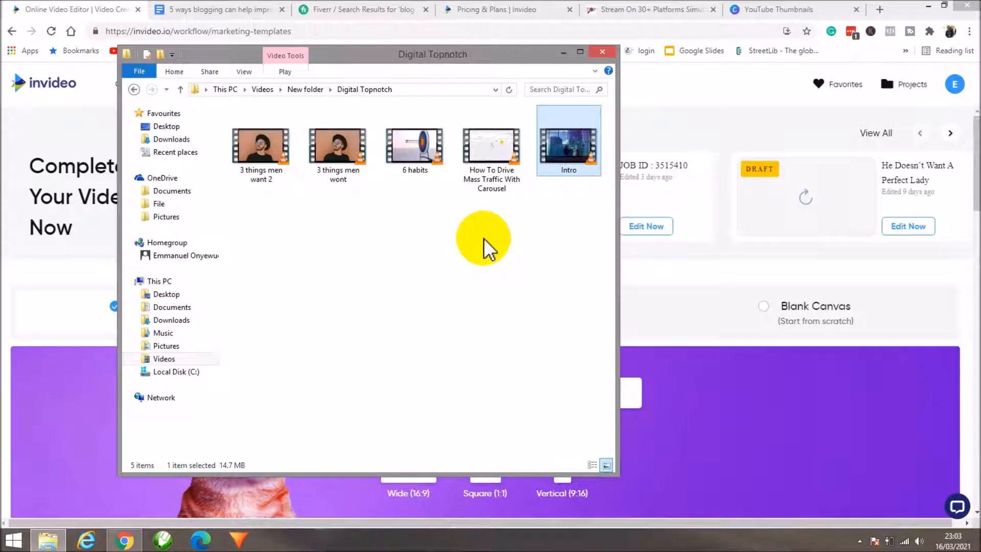
# - Play the 6 habits video, skipping ahead to about 0:43 and 1:43, and close the player and put the folder window away
pyautogui.doubleClick(407, 148)
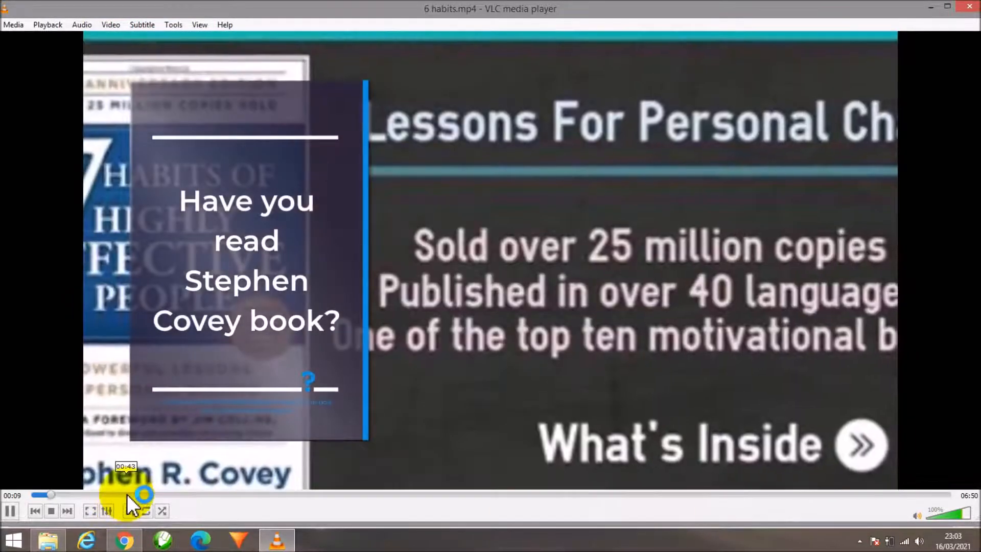
pyautogui.click(127, 495)
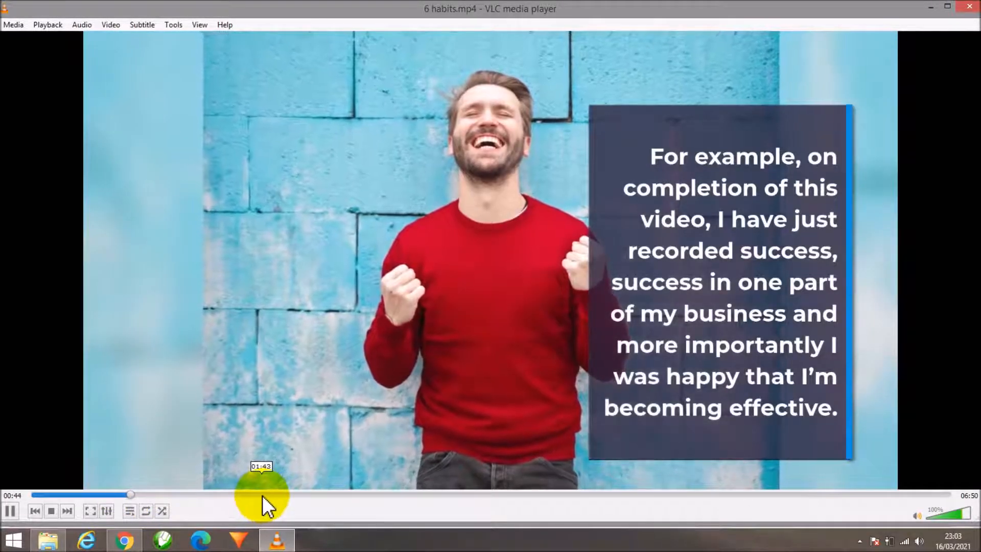
pyautogui.click(262, 495)
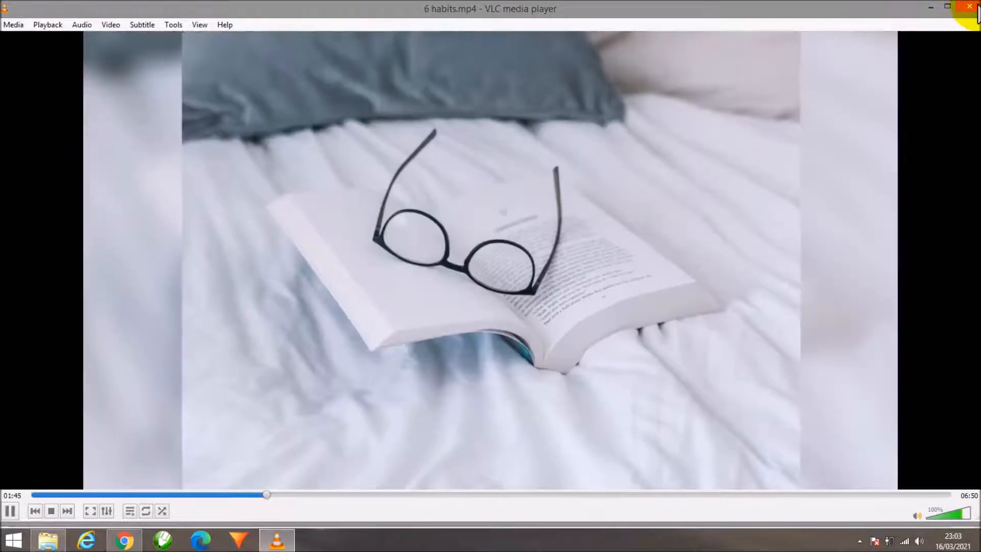
pyautogui.moveTo(977, 14)
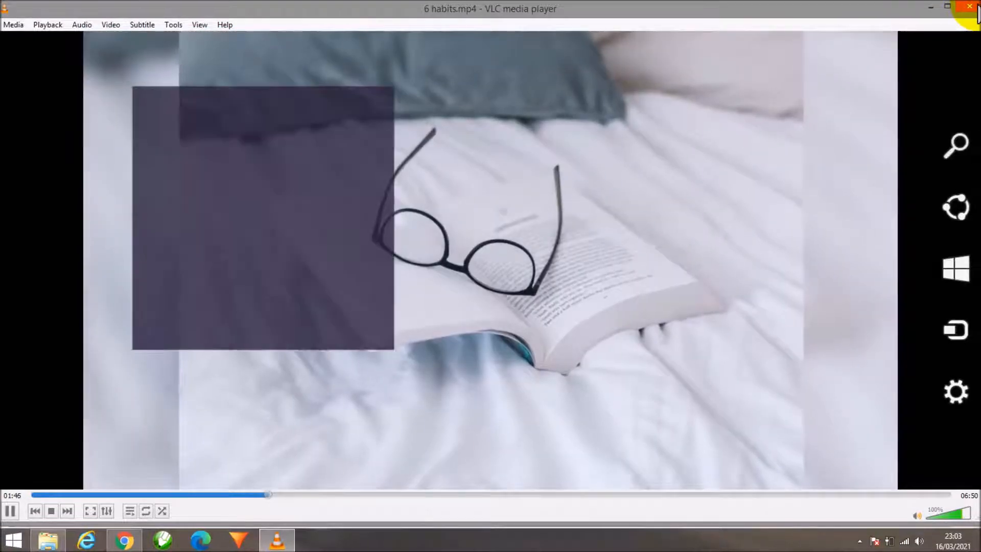
pyautogui.click(972, 6)
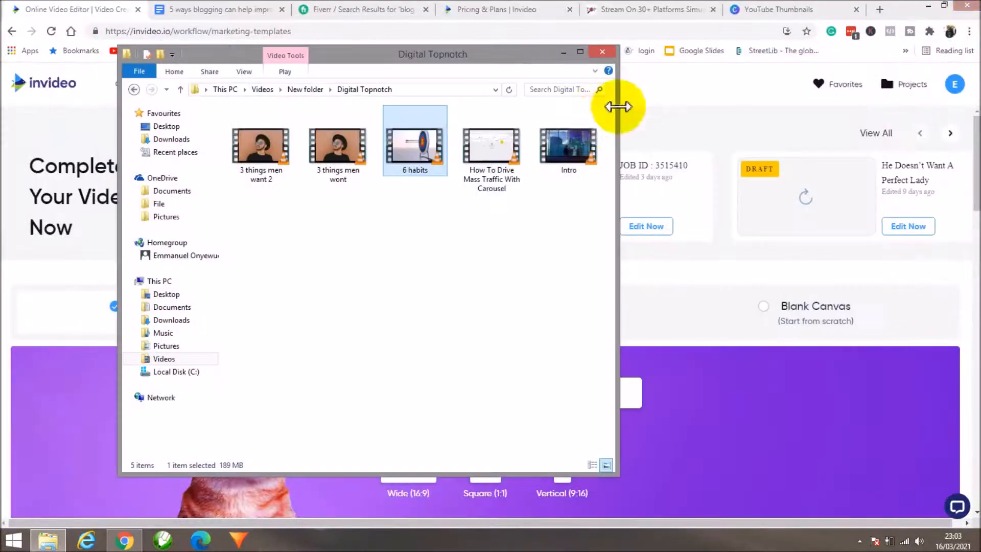
pyautogui.click(564, 54)
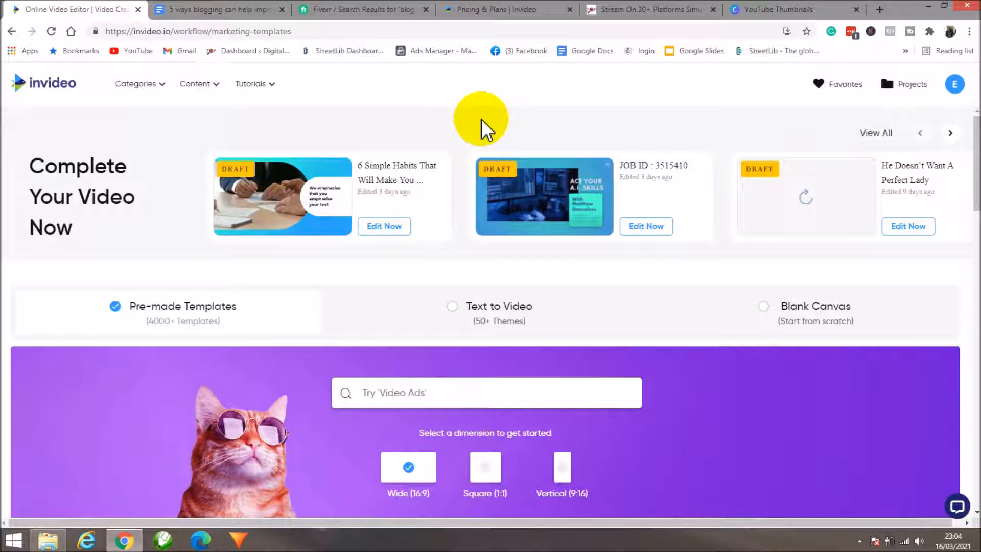
# - Examine the Fiverr search results for "blog post to video", looking at the gig offers and their starting prices
pyautogui.click(343, 9)
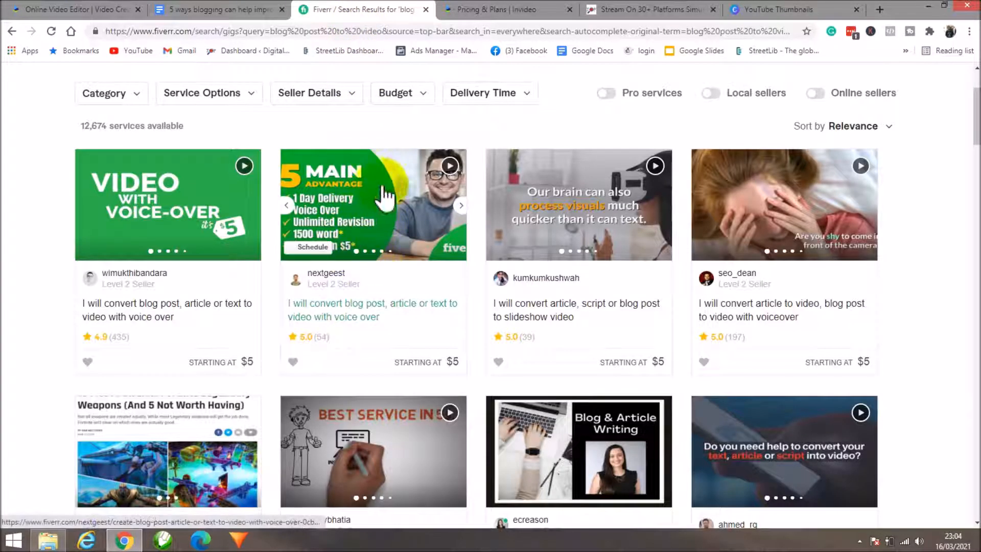
pyautogui.scroll(3, 436, 184)
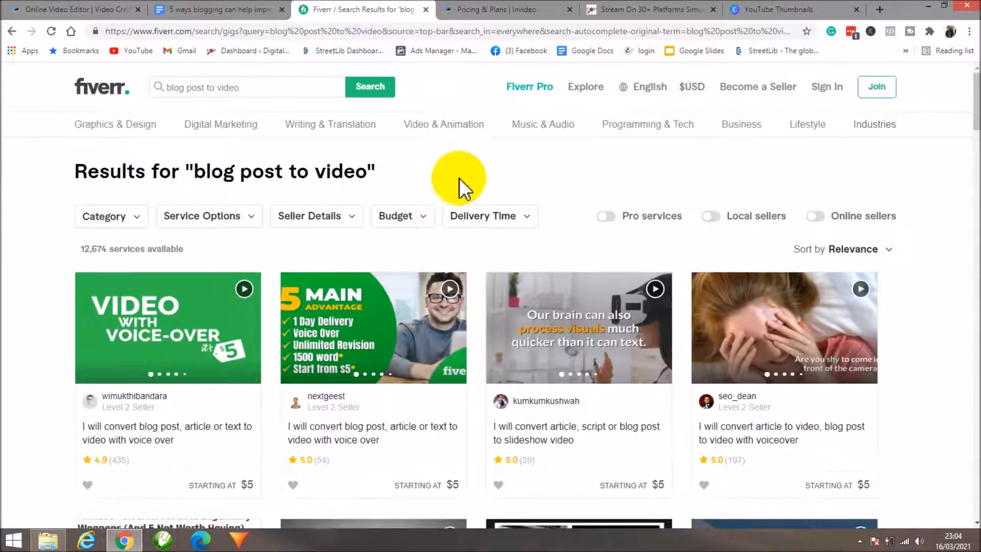
pyautogui.scroll(-2, 462, 184)
pyautogui.scroll(-1, 462, 184)
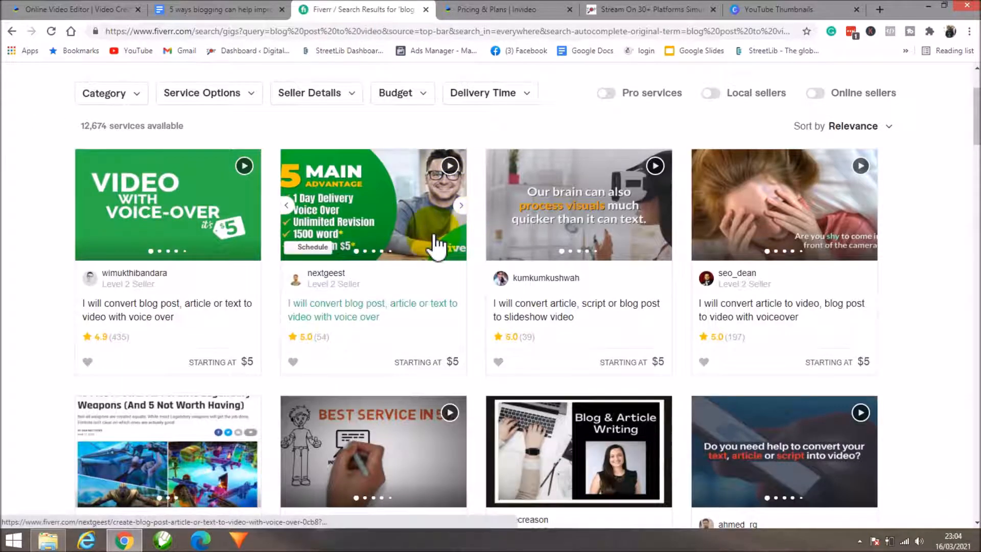
pyautogui.scroll(-1, 437, 245)
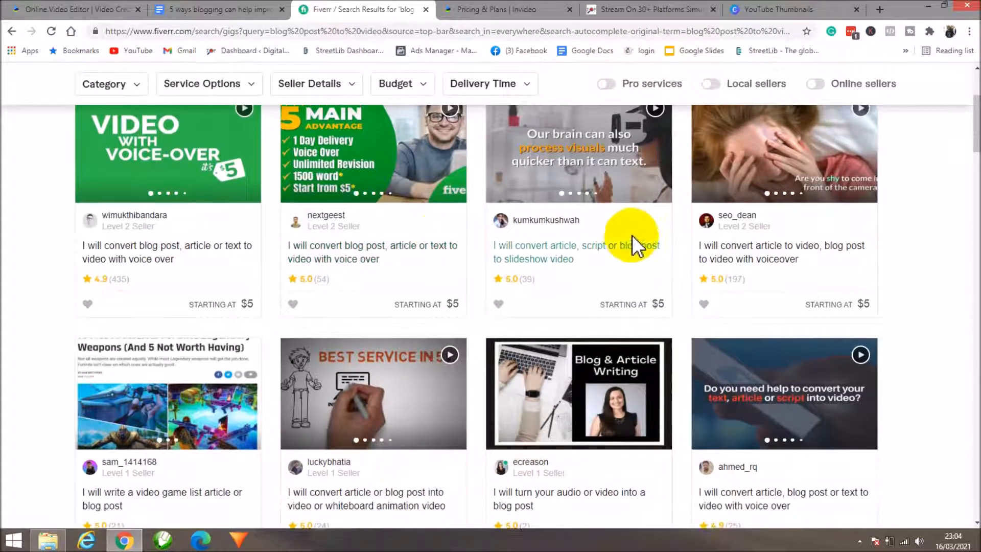
pyautogui.scroll(3, 634, 240)
pyautogui.scroll(-3, 294, 295)
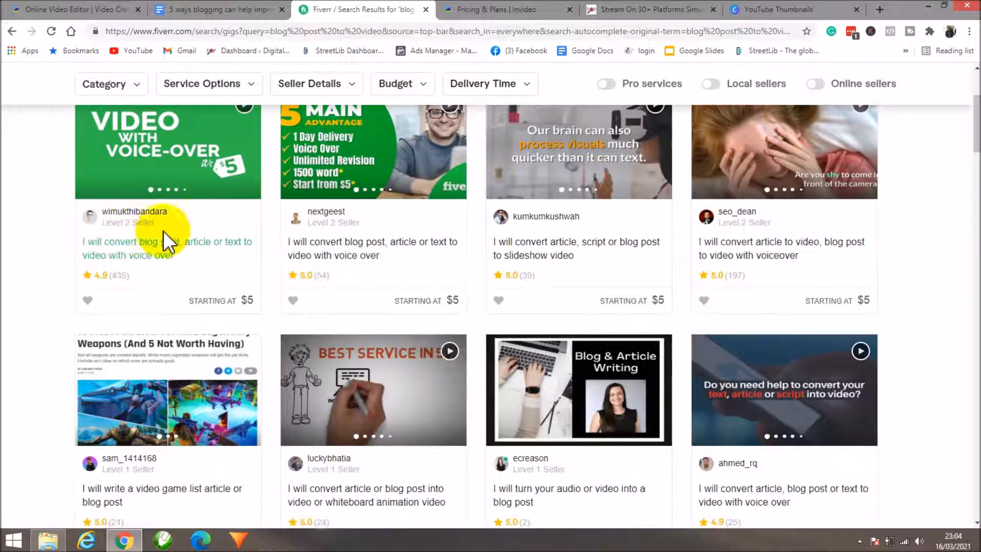
pyautogui.scroll(3, 220, 230)
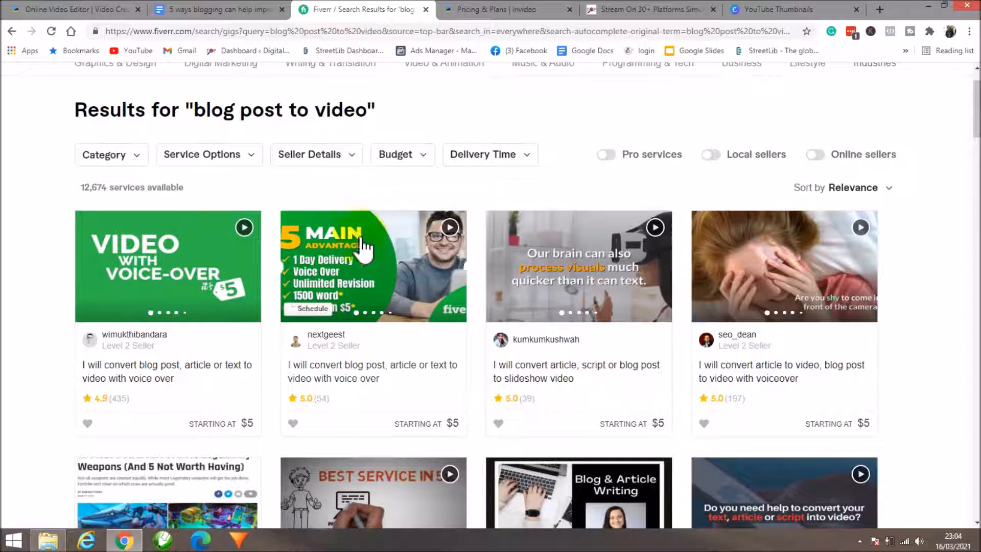
pyautogui.scroll(-1, 342, 345)
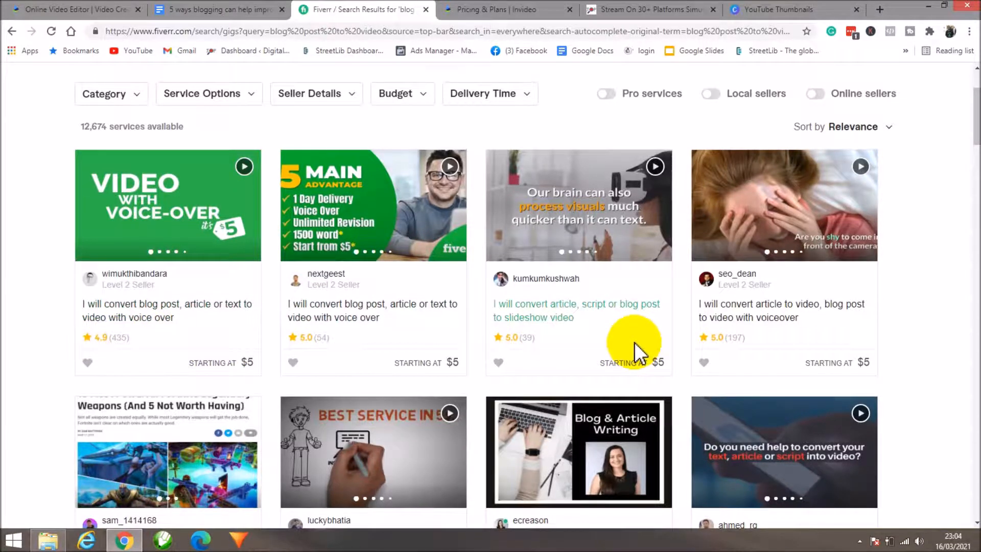
pyautogui.scroll(2, 635, 351)
pyautogui.scroll(-3, 636, 351)
pyautogui.scroll(3, 415, 274)
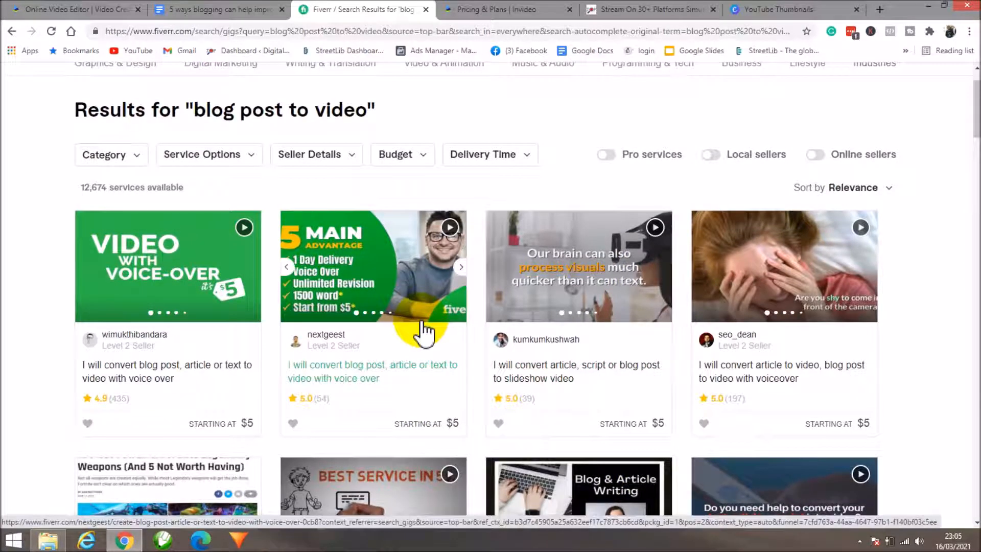
pyautogui.scroll(1, 416, 328)
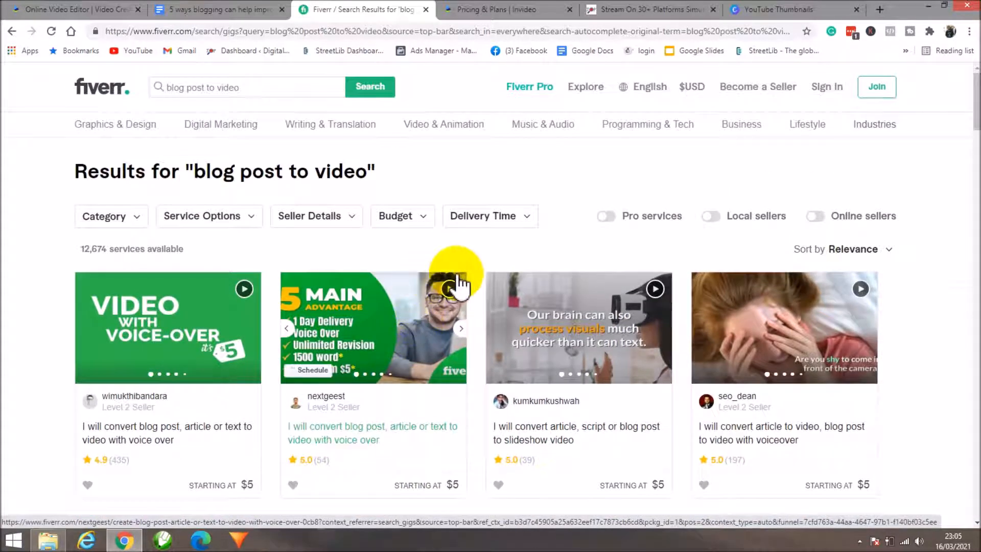
pyautogui.scroll(-3, 457, 282)
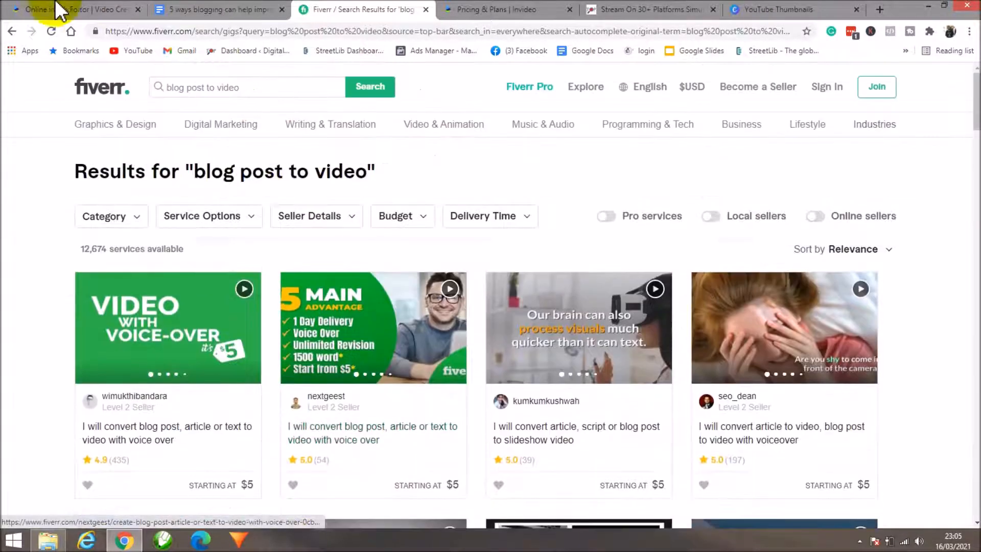
# - Review the InVideo pricing page's Free, Business and Unlimited plans, and return to the InVideo workflow page
pyautogui.click(59, 10)
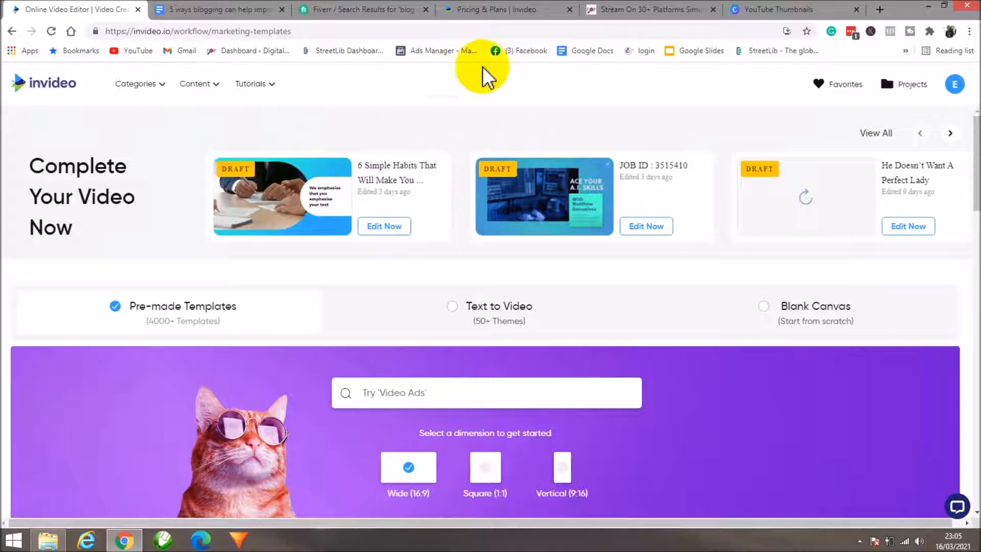
pyautogui.click(490, 9)
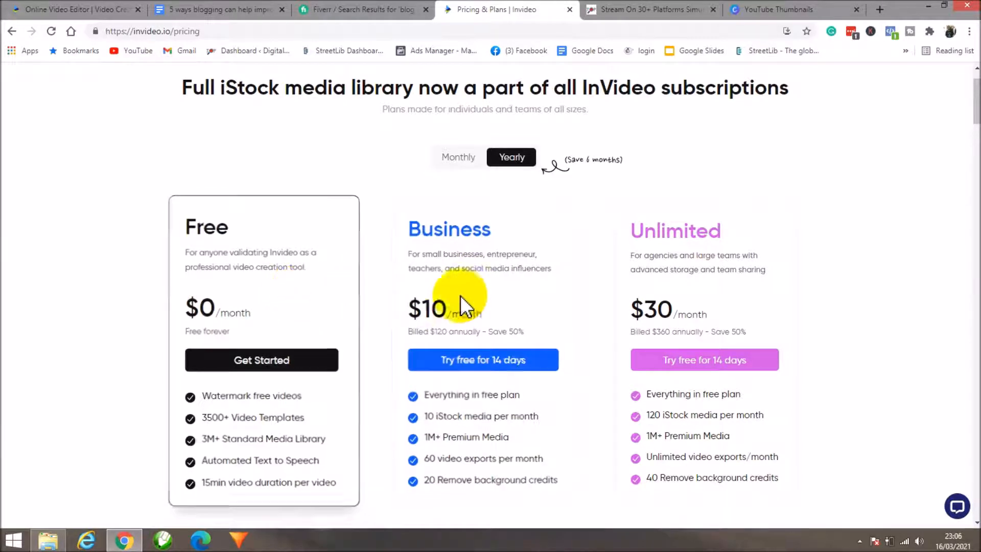
pyautogui.click(91, 10)
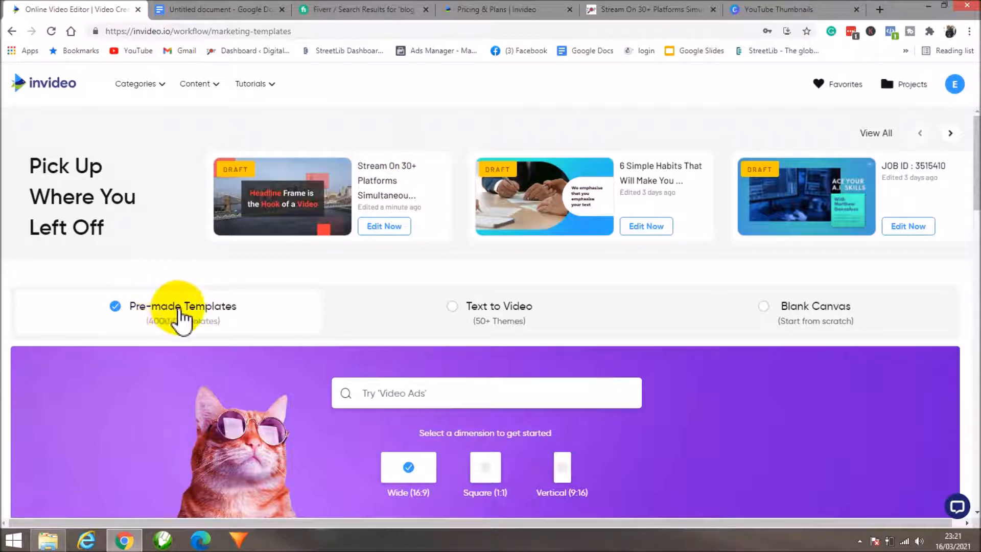
# - Choose the Text to Video workflow and set the video dimension to Wide (16:9)
pyautogui.scroll(-1, 200, 307)
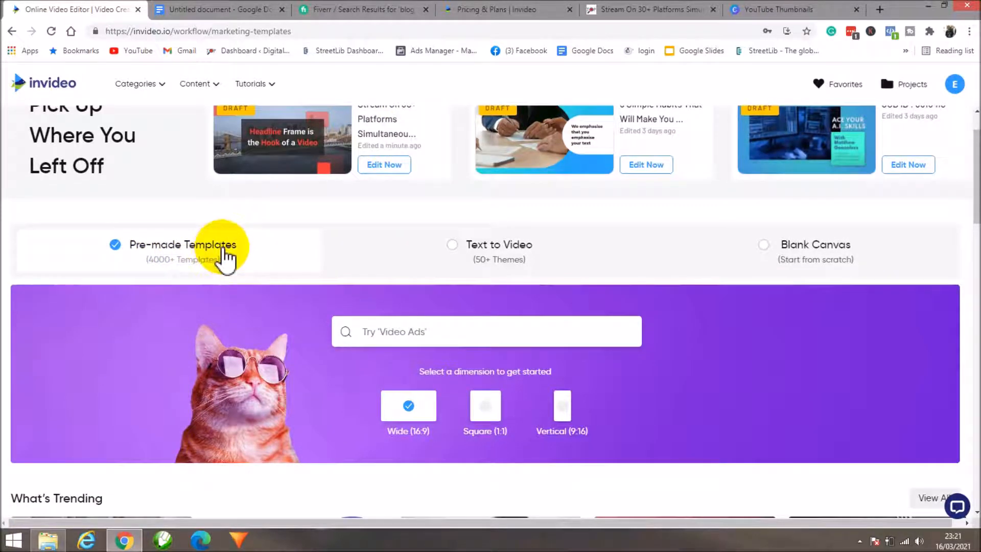
pyautogui.scroll(-1, 222, 245)
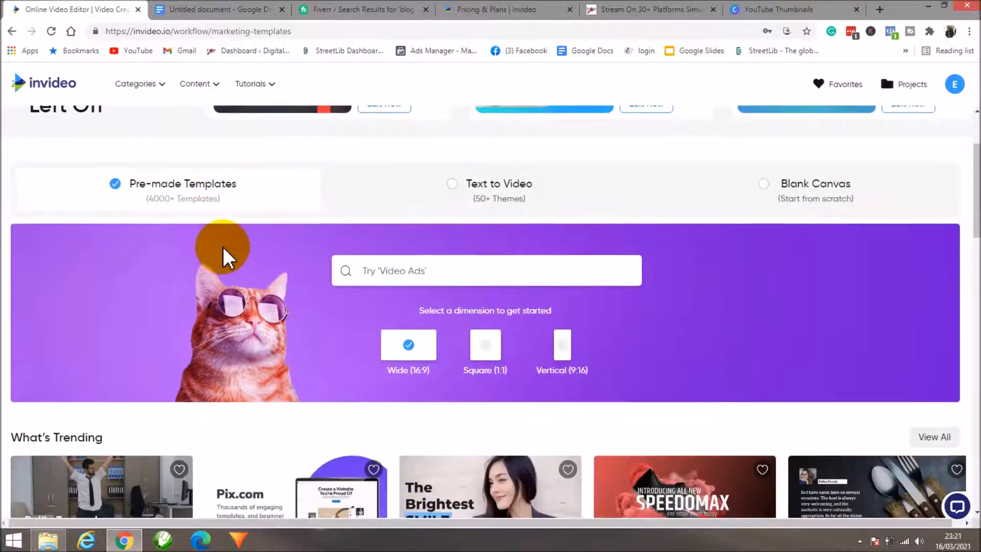
pyautogui.scroll(2, 222, 244)
pyautogui.scroll(-1, 226, 272)
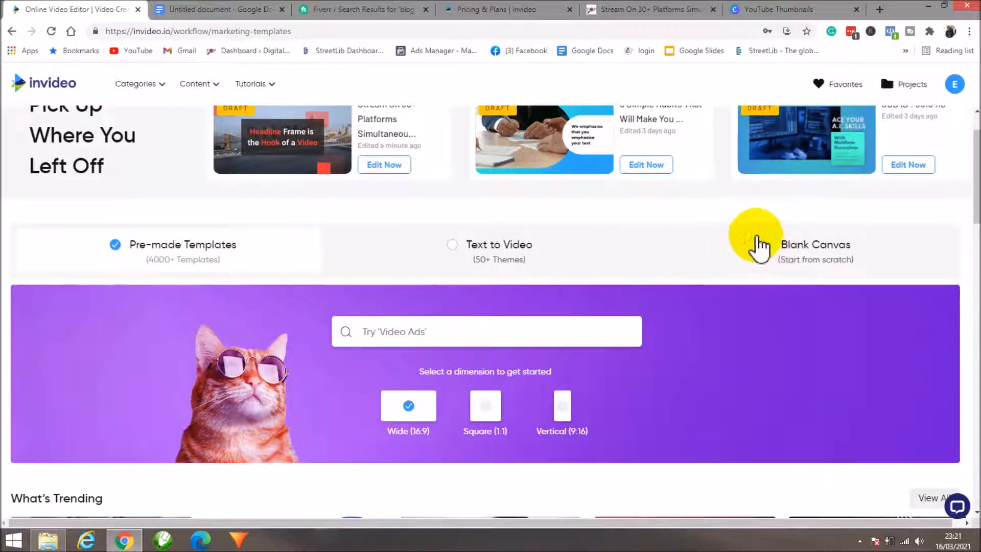
pyautogui.click(456, 248)
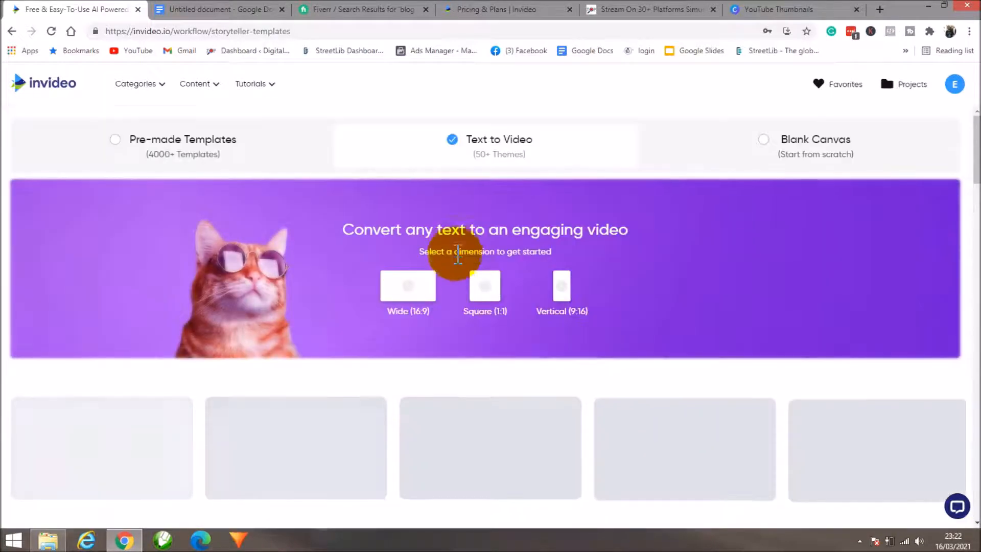
pyautogui.scroll(-3, 450, 357)
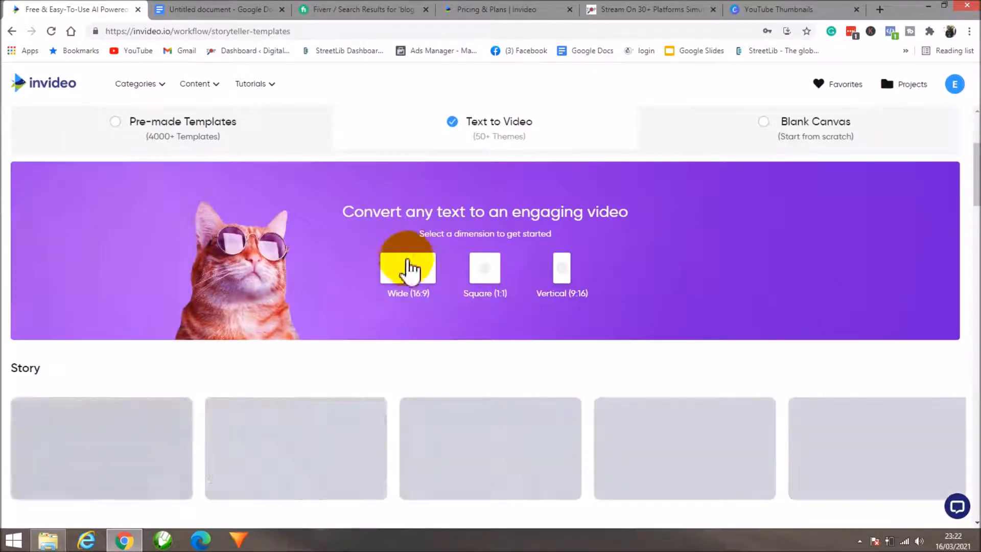
pyautogui.click(406, 267)
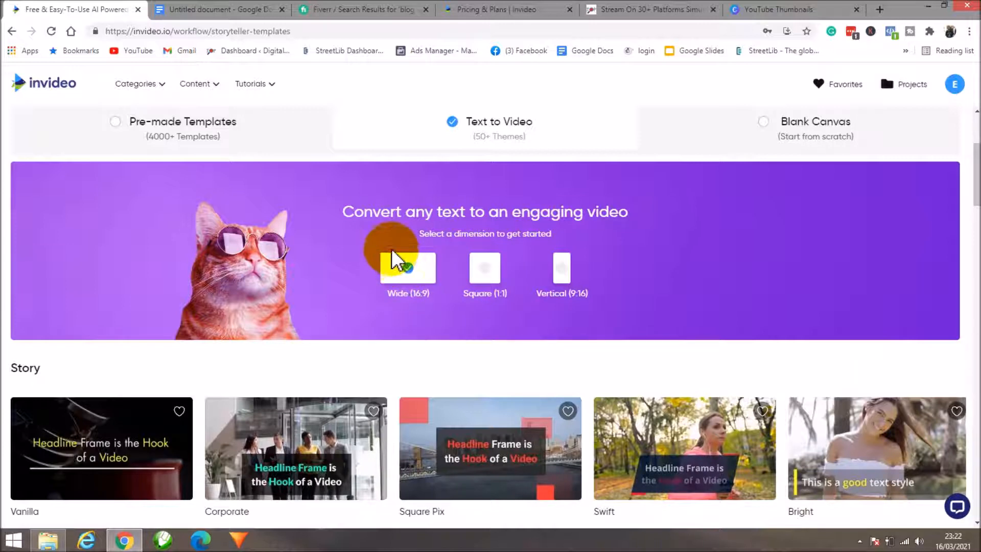
# - Look through the Story themes for Text to Video, comparing their headline and text styles
pyautogui.scroll(-1, 401, 271)
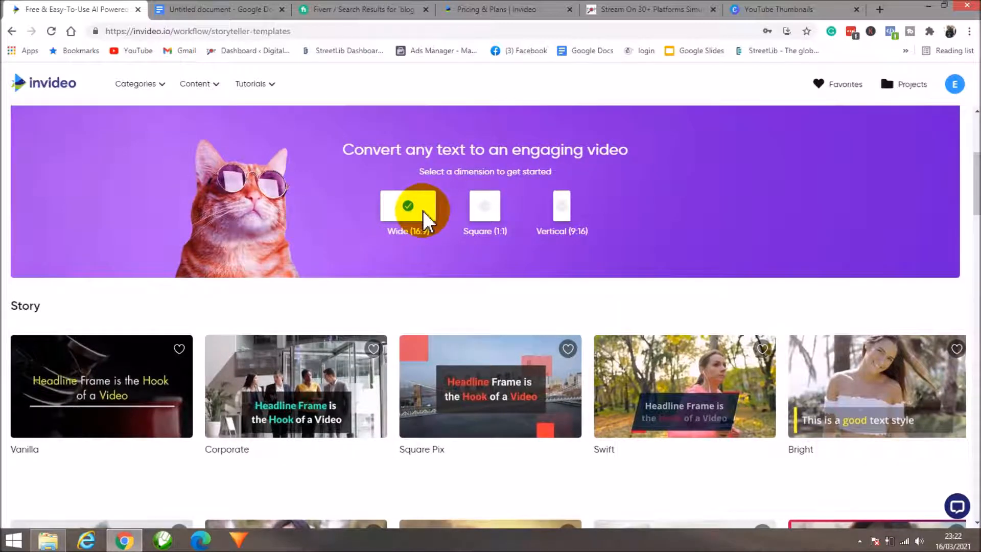
pyautogui.scroll(-2, 421, 210)
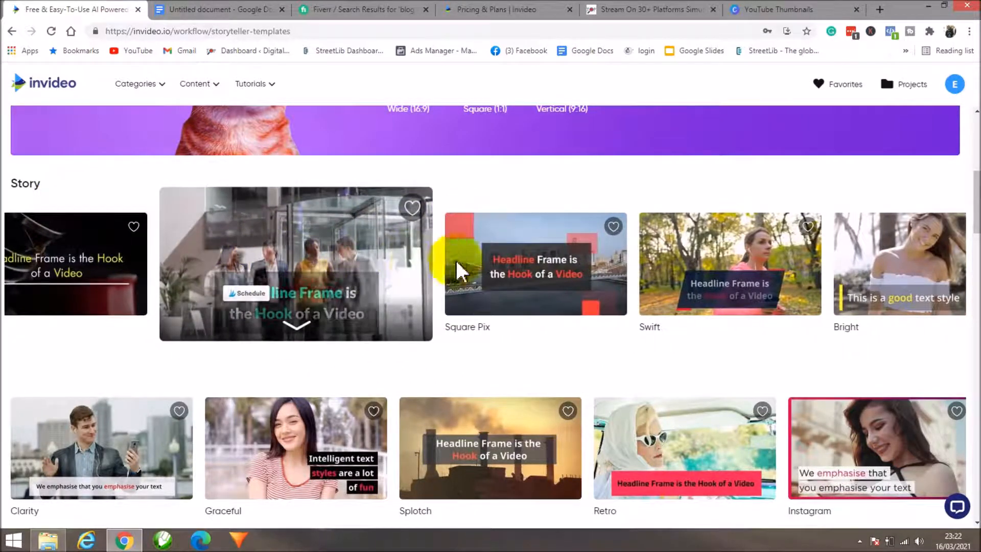
pyautogui.scroll(2, 523, 258)
pyautogui.scroll(-3, 513, 285)
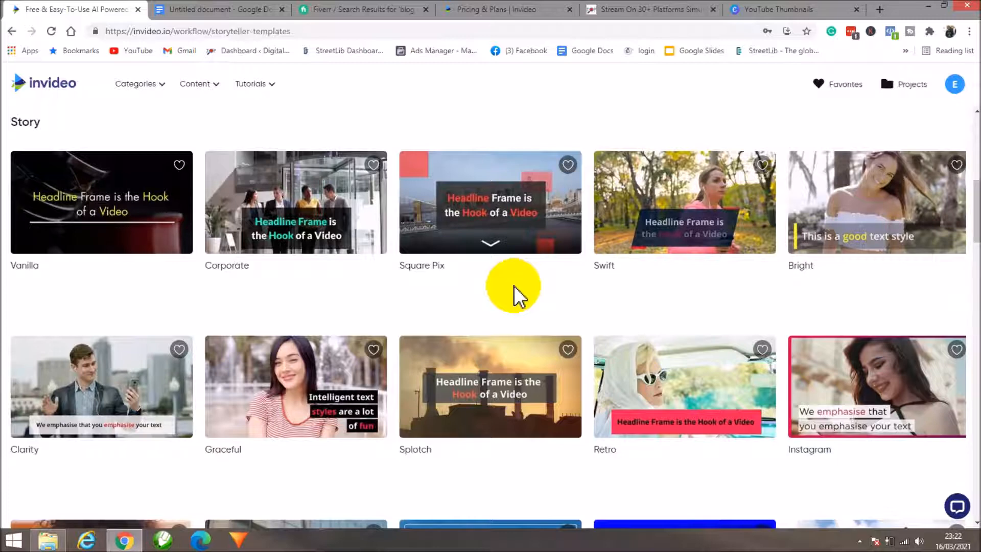
pyautogui.scroll(2, 514, 287)
pyautogui.scroll(-3, 515, 287)
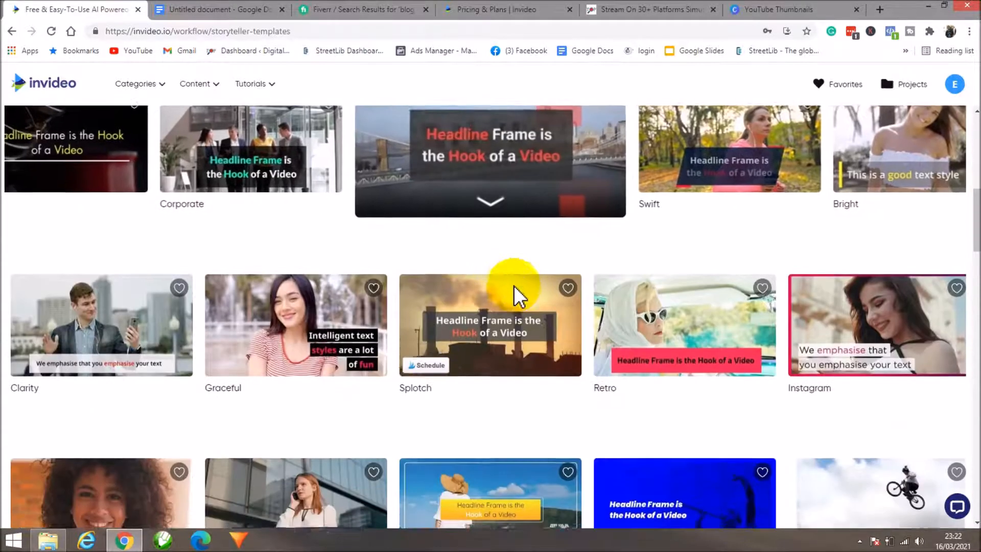
pyautogui.scroll(-3, 513, 287)
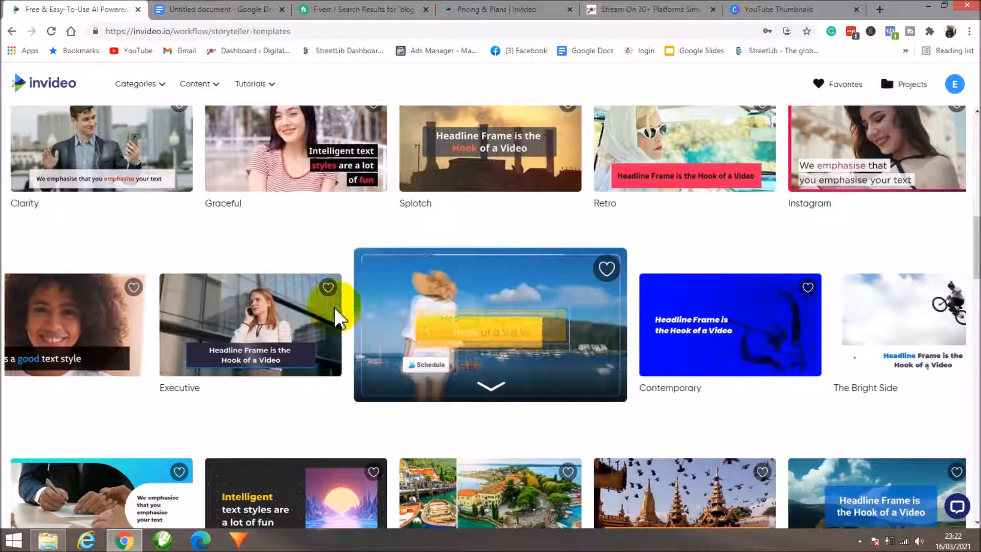
pyautogui.scroll(2, 154, 388)
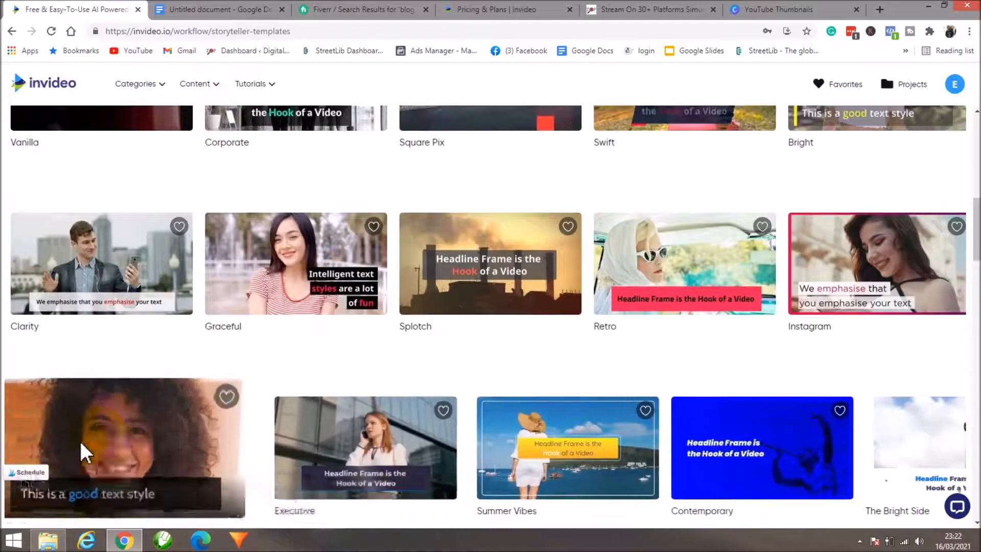
pyautogui.scroll(-1, 123, 439)
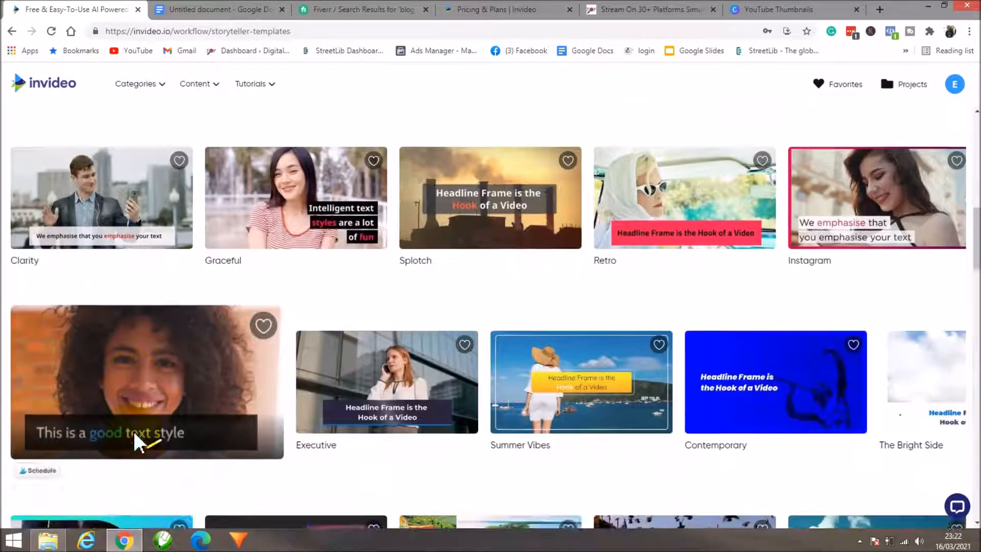
# - Open the Effortless theme's details and play its preview video
pyautogui.scroll(-2, 130, 358)
pyautogui.click(112, 259)
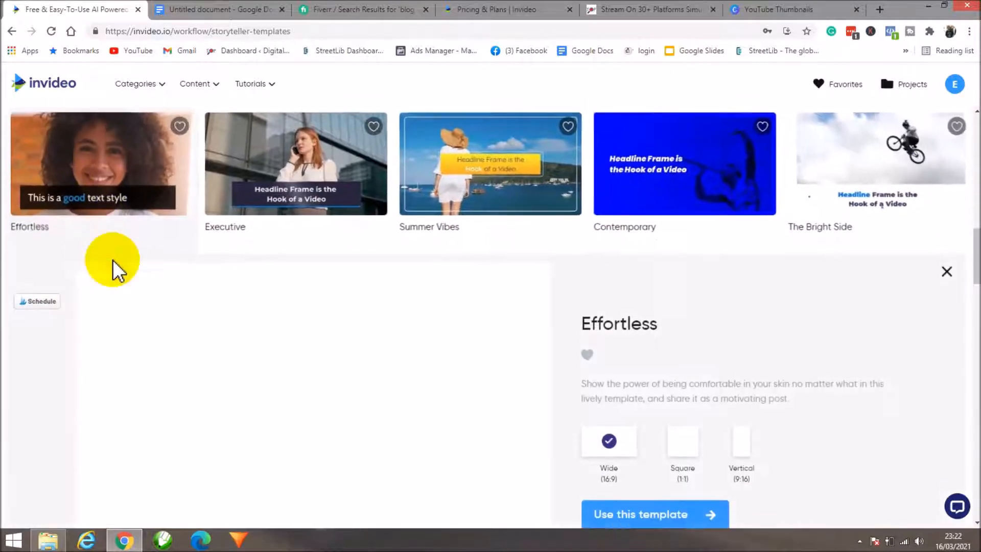
pyautogui.scroll(-3, 476, 281)
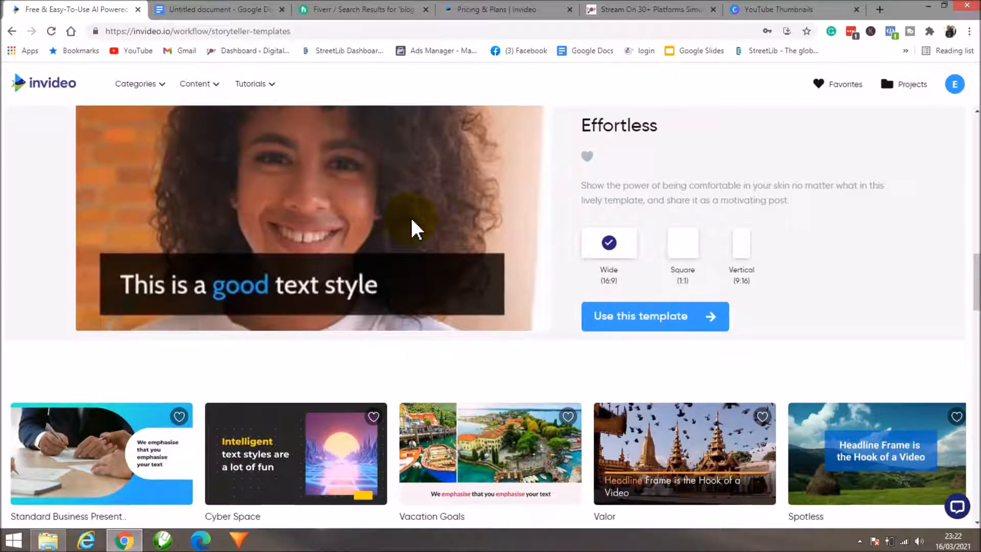
pyautogui.scroll(1, 412, 220)
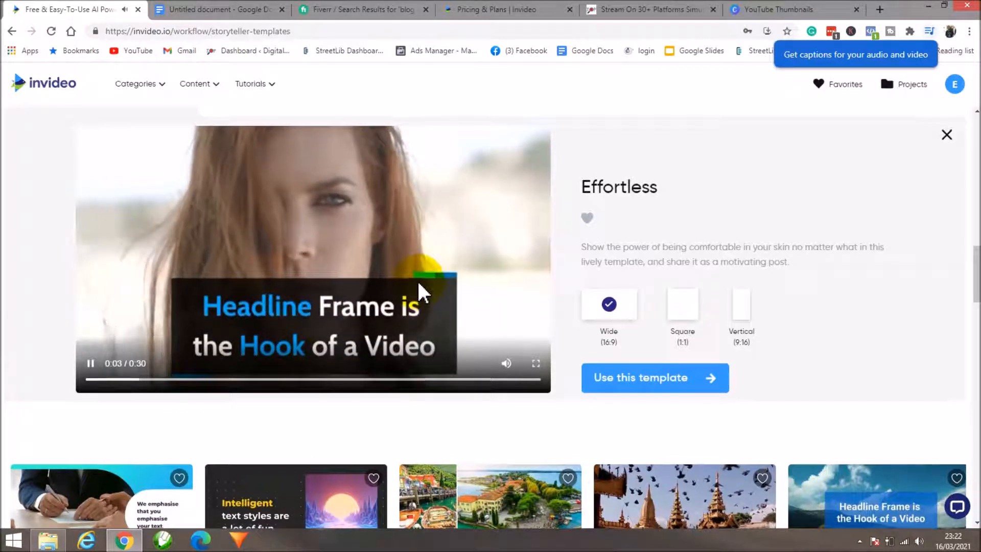
pyautogui.press('Escape')
# - Browse the Story themes again and start a Wide (16:9) video with the Effortless template
pyautogui.scroll(5, 531, 281)
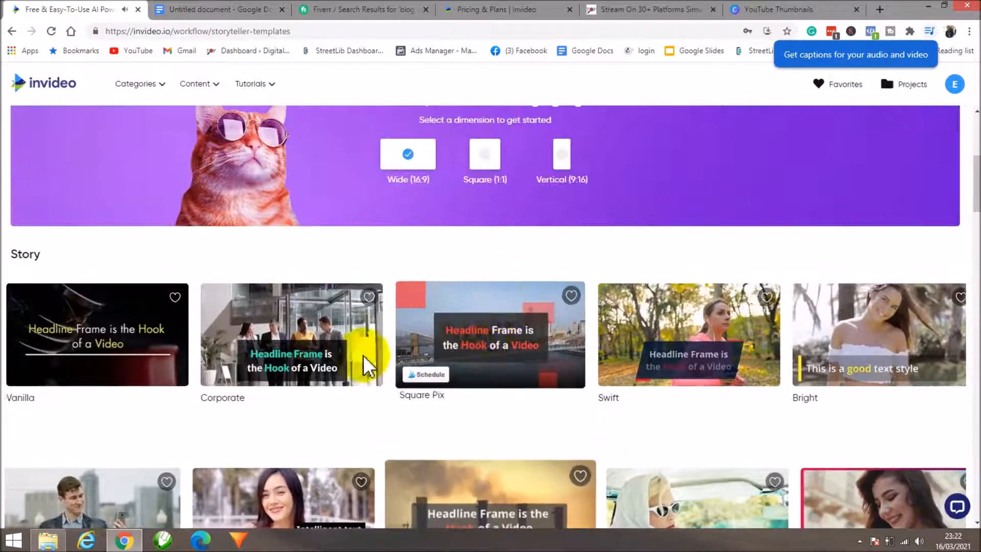
pyautogui.scroll(-3, 172, 335)
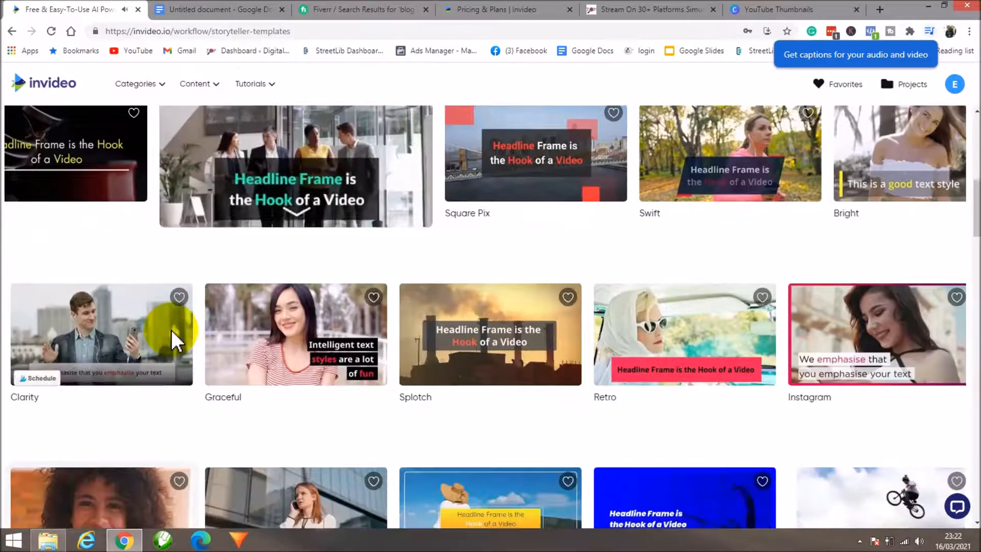
pyautogui.scroll(-7, 339, 298)
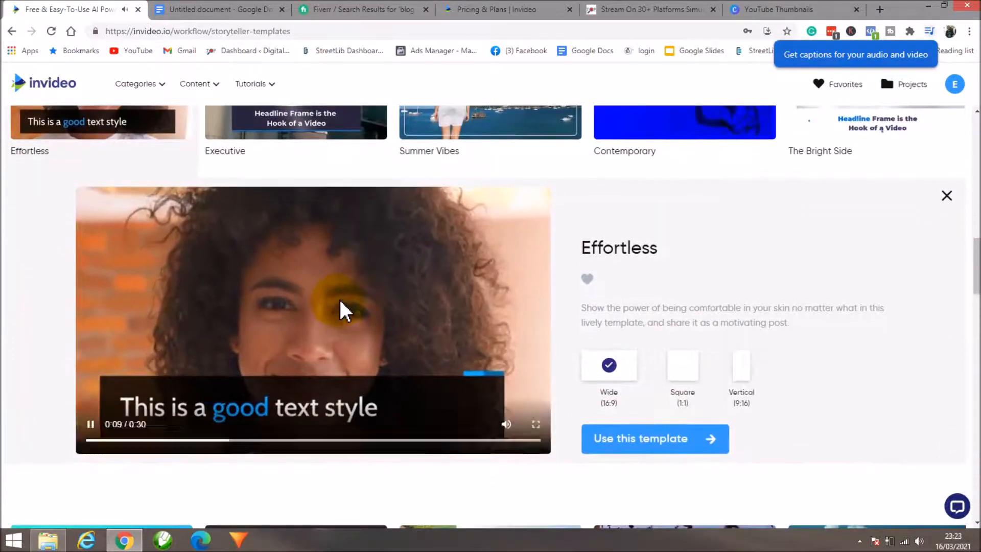
pyautogui.scroll(1, 340, 307)
pyautogui.scroll(-4, 460, 312)
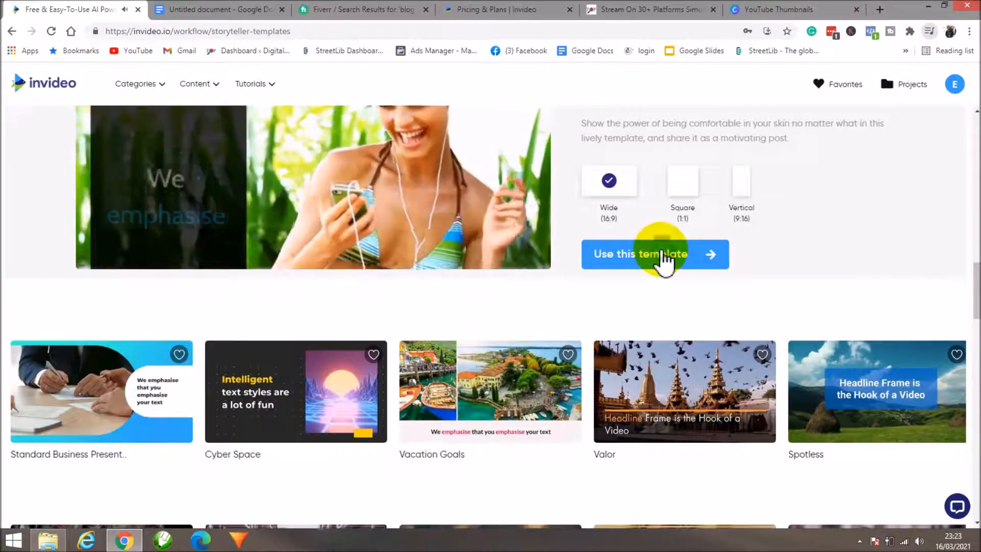
pyautogui.click(664, 258)
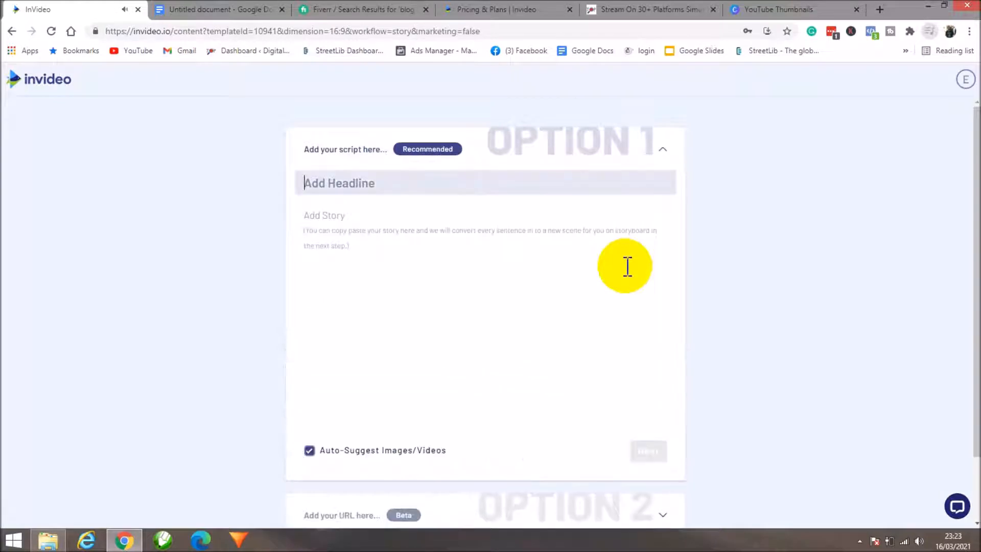
# - View the script entry form and expand the option for adding a URL
pyautogui.click(372, 184)
pyautogui.scroll(-2, 372, 184)
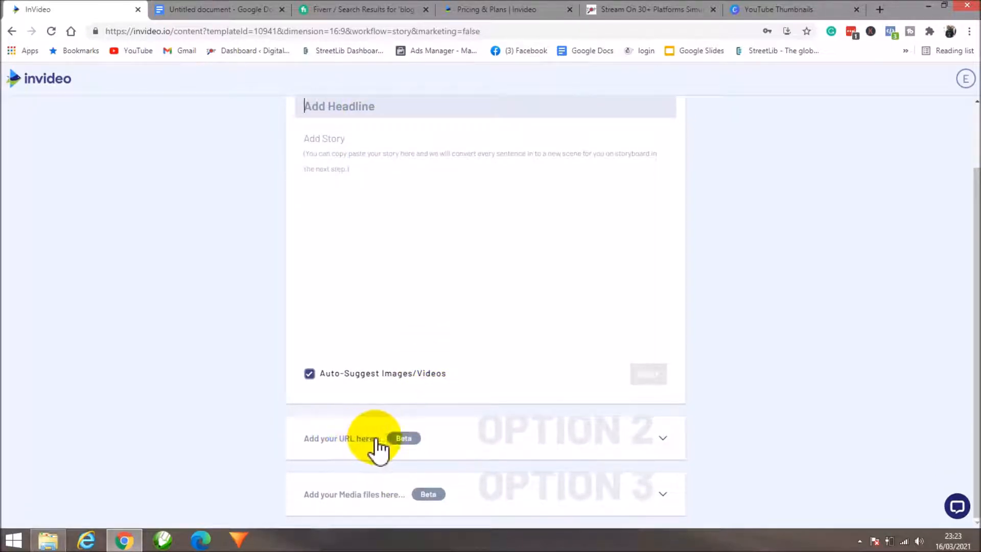
pyautogui.click(471, 441)
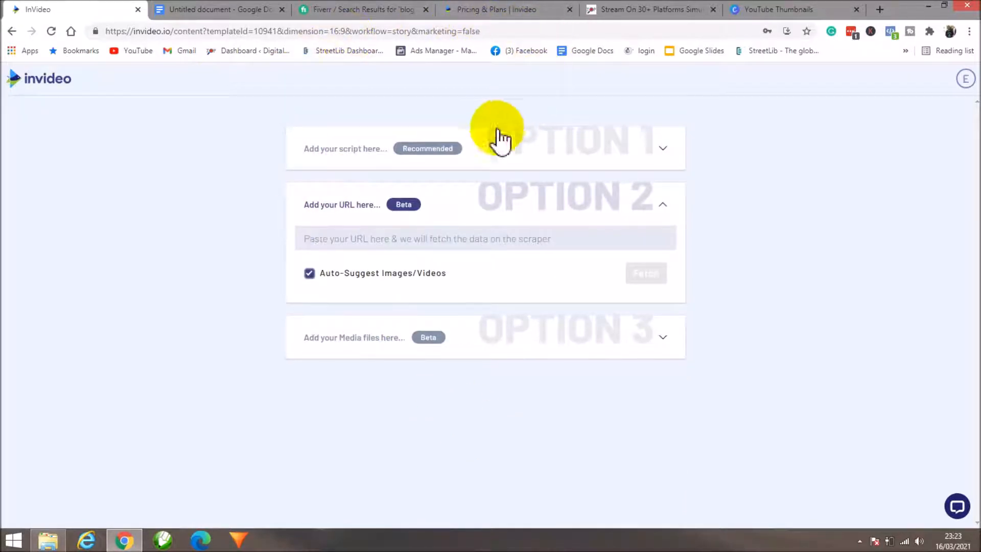
# - View the blog post "Stream On 30+ Platforms Simultaneously With This Tool", select its web address, and return to InVideo's URL option
pyautogui.click(634, 9)
pyautogui.scroll(10, 661, 217)
pyautogui.click(685, 208)
pyautogui.scroll(10, 471, 186)
pyautogui.scroll(5, 465, 178)
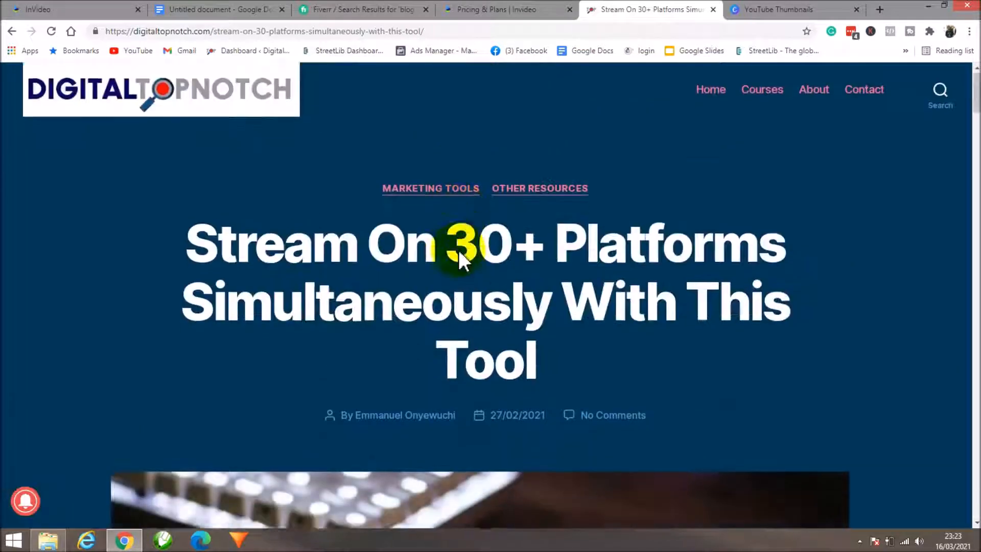
pyautogui.scroll(-5, 460, 250)
pyautogui.scroll(5, 475, 227)
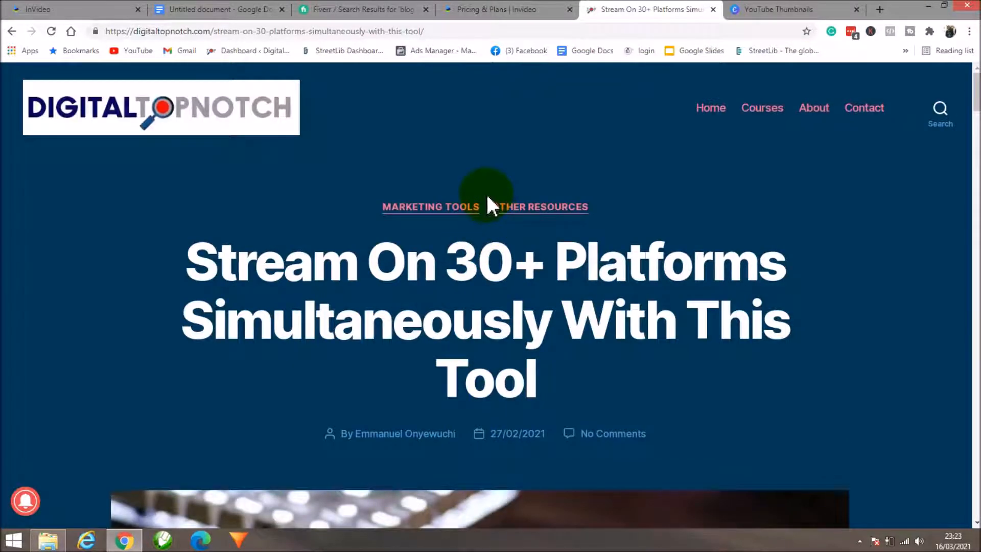
pyautogui.moveTo(426, 31); pyautogui.dragTo(44, 32)
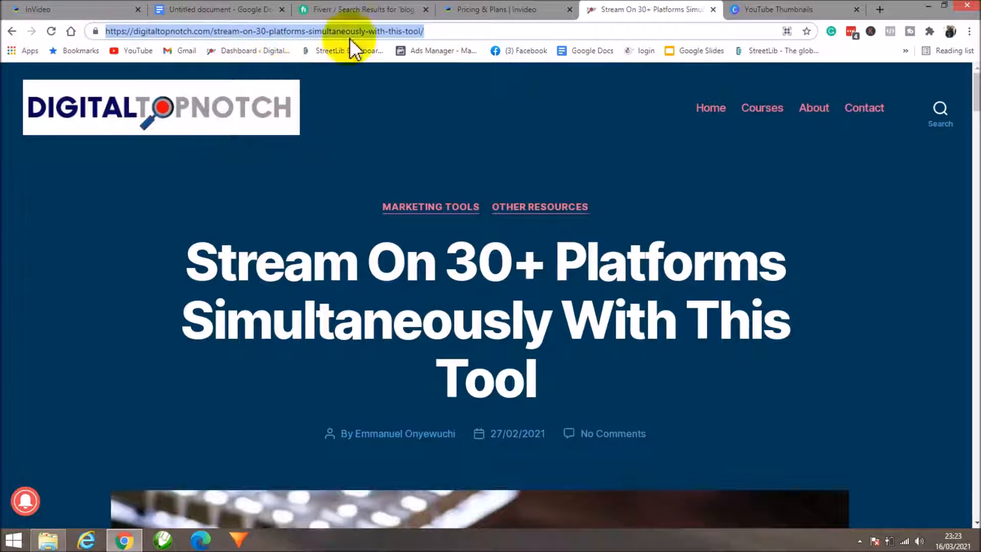
pyautogui.click(78, 9)
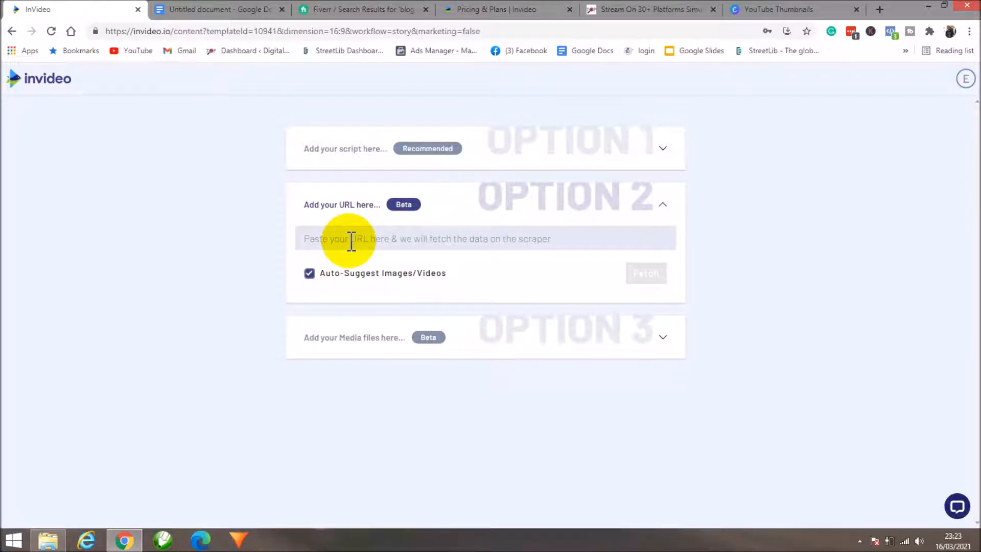
# - Expand InVideo's script option with the headline and story fields, and switch to the Google Docs document holding the blog text
pyautogui.click(213, 9)
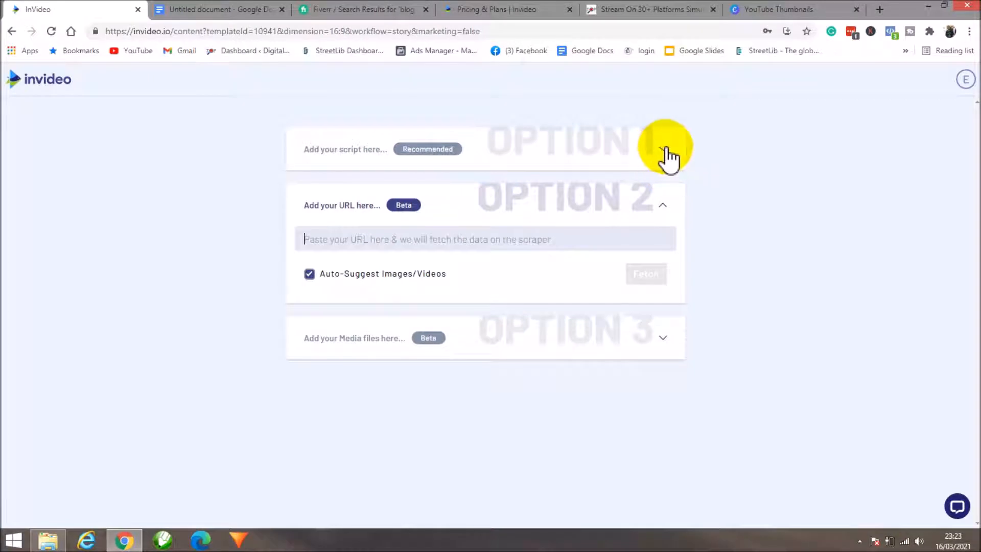
pyautogui.click(664, 150)
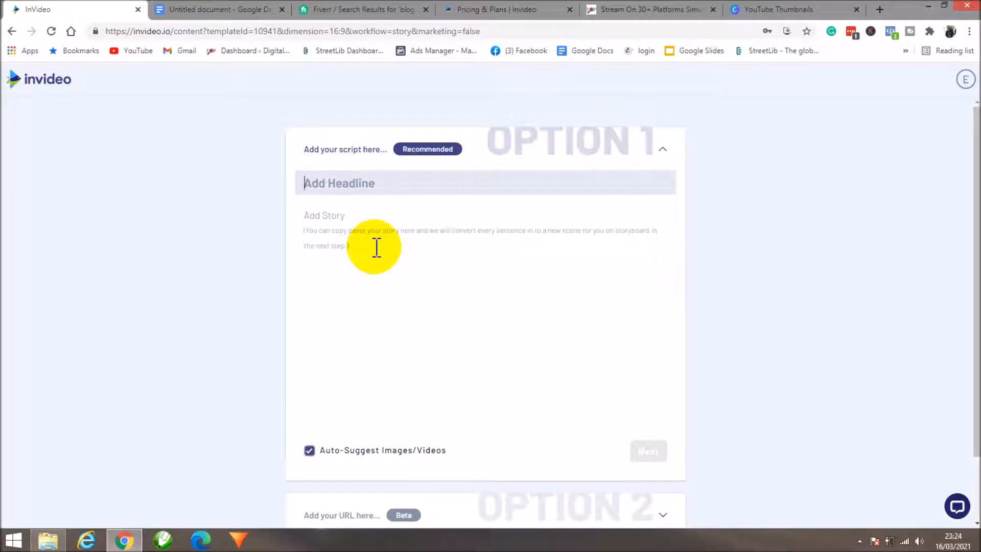
pyautogui.click(213, 10)
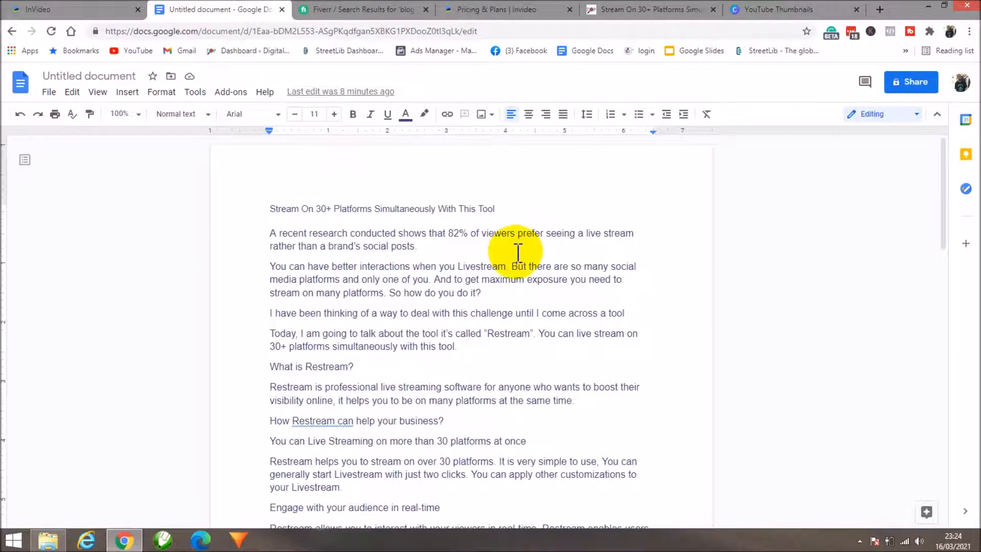
pyautogui.click(36, 10)
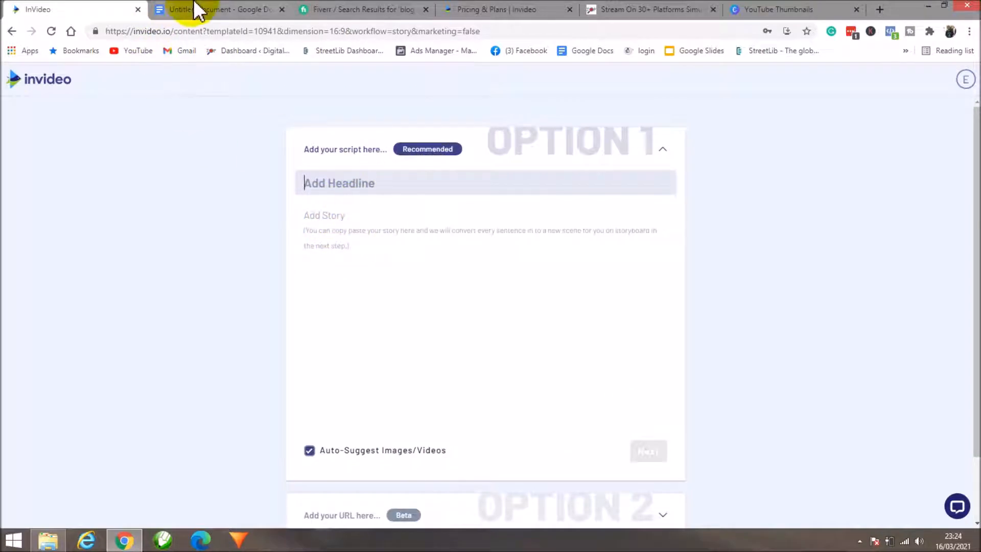
pyautogui.click(225, 9)
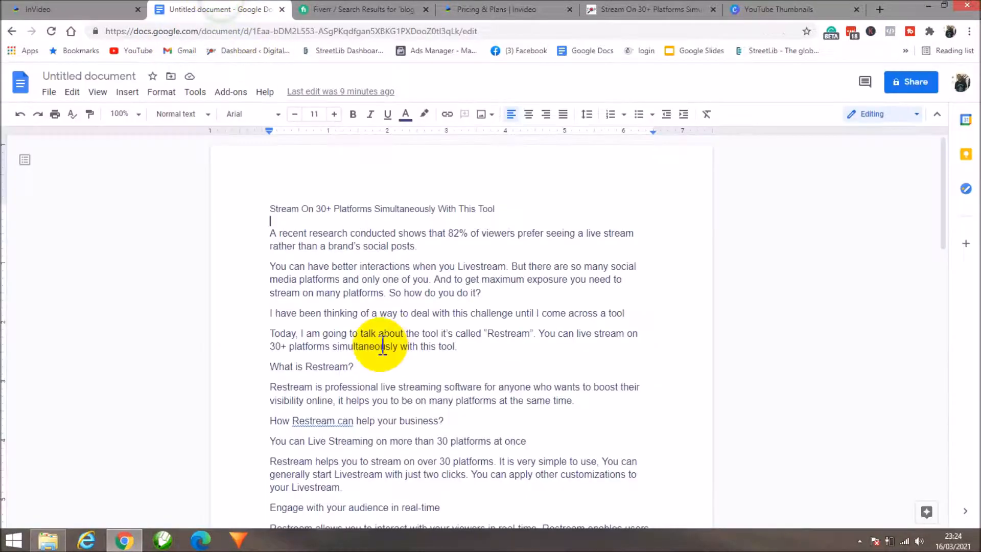
# - Examine how the document's blog text is split into short paragraphs, from the opening lines through the webinar section
pyautogui.moveTo(303, 233); pyautogui.dragTo(442, 256)
pyautogui.click(329, 256)
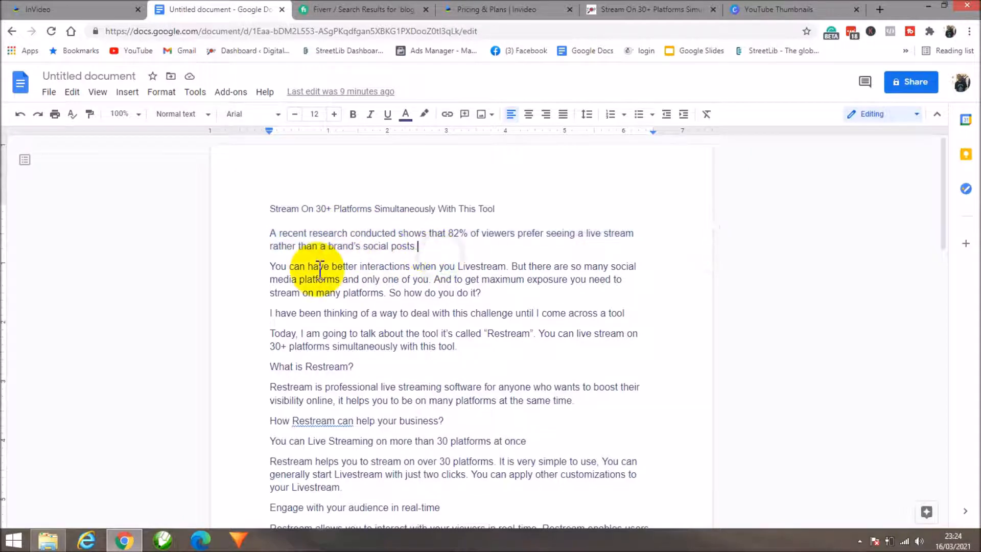
pyautogui.moveTo(267, 265); pyautogui.dragTo(534, 295)
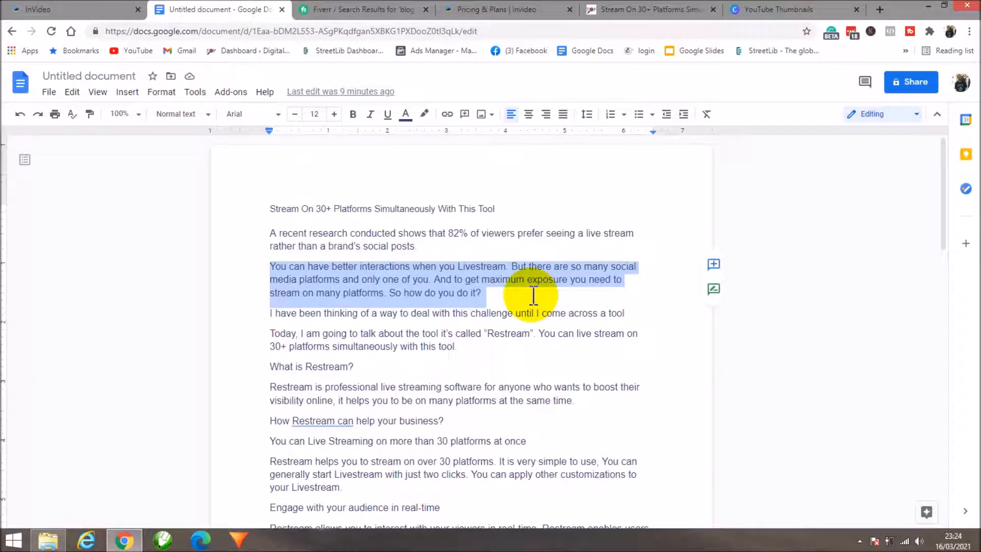
pyautogui.click(434, 251)
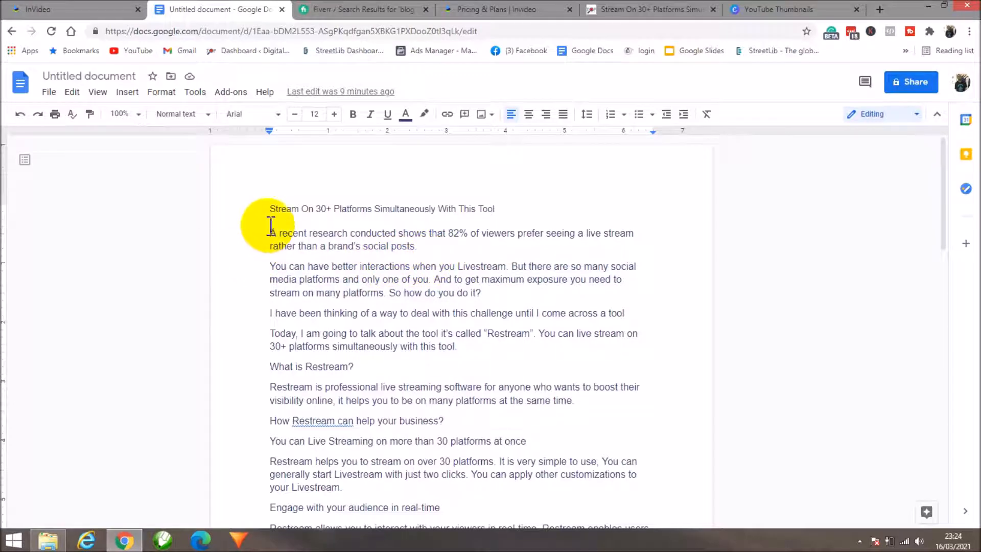
pyautogui.moveTo(270, 220); pyautogui.dragTo(327, 233)
pyautogui.click(337, 289)
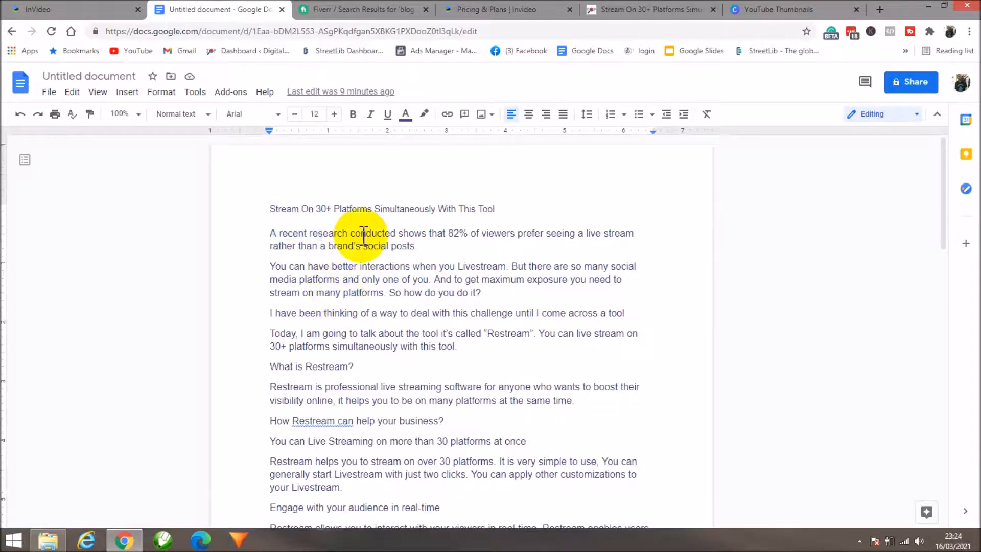
pyautogui.scroll(-3, 363, 234)
pyautogui.scroll(-1, 350, 306)
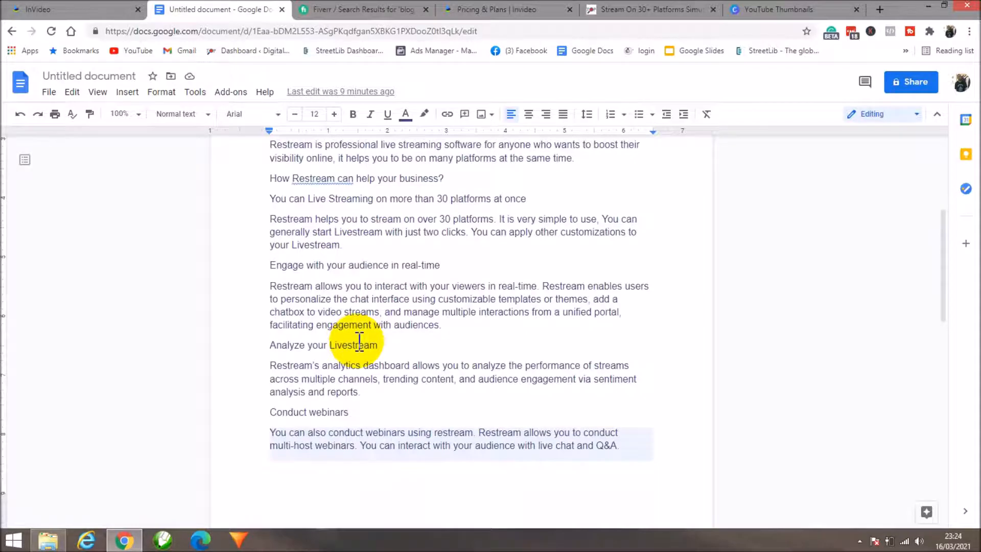
pyautogui.scroll(4, 357, 398)
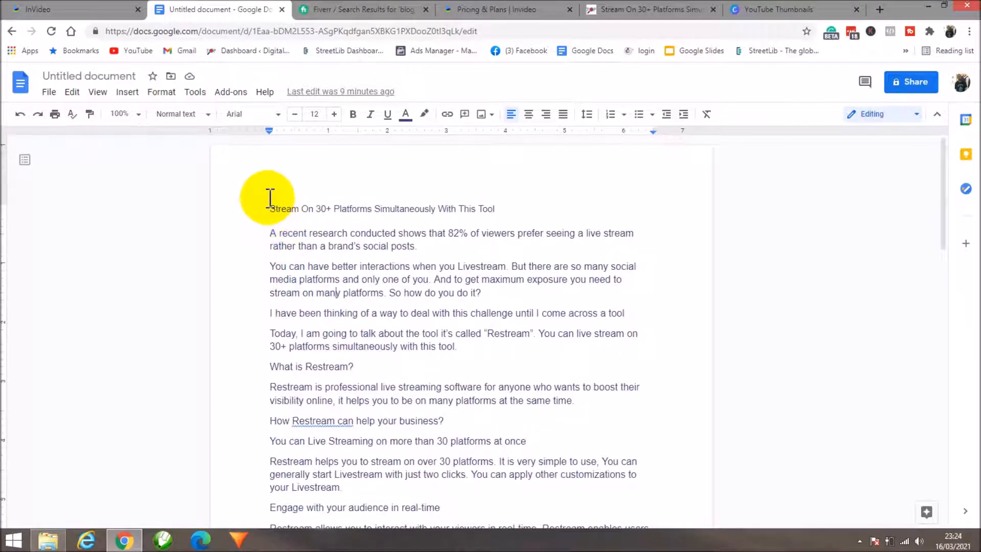
# - Copy the document title "Stream On 30+ Platforms Simultaneously With This Tool" into InVideo's headline field
pyautogui.moveTo(270, 207); pyautogui.dragTo(497, 204)
pyautogui.hotkey('ctrl', 'c')
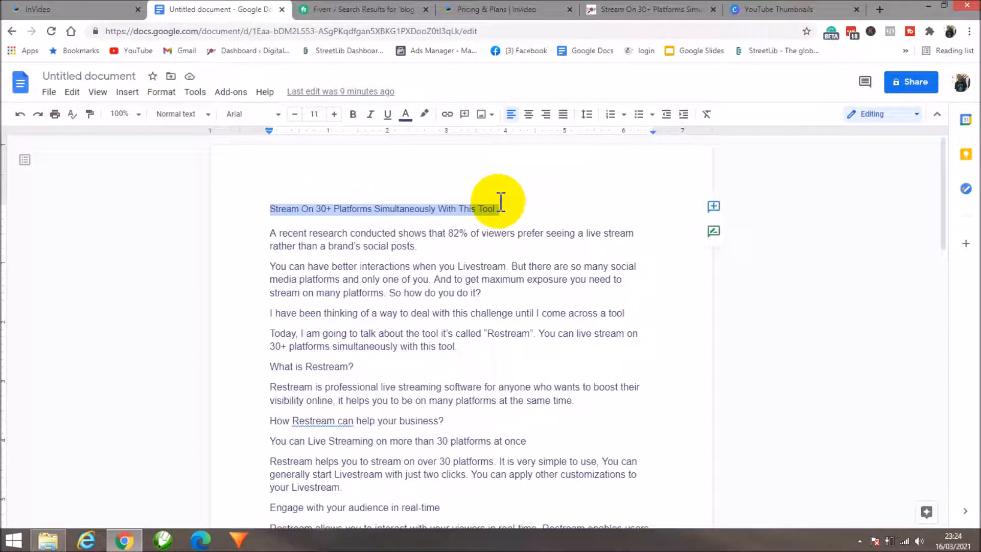
pyautogui.click(77, 9)
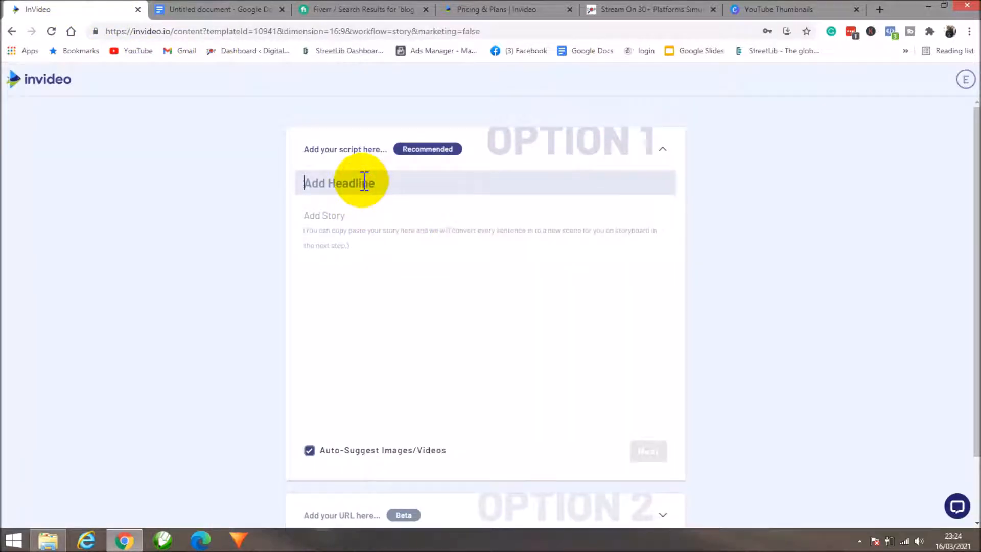
pyautogui.hotkey('ctrl', 'v')
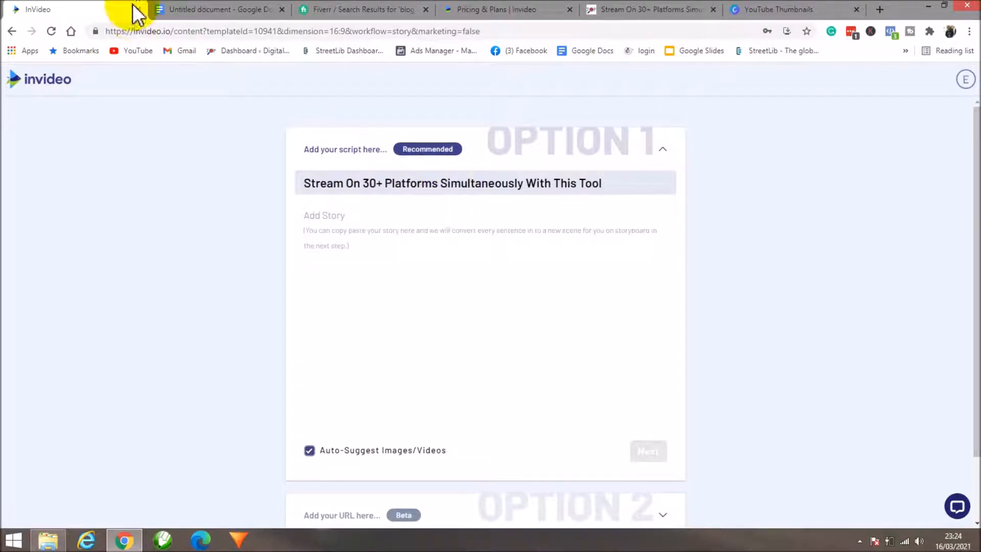
# - Copy the blog's full body text from the Google Docs document into InVideo's story field
pyautogui.click(204, 9)
pyautogui.click(269, 233)
pyautogui.moveTo(269, 232); pyautogui.dragTo(556, 546)
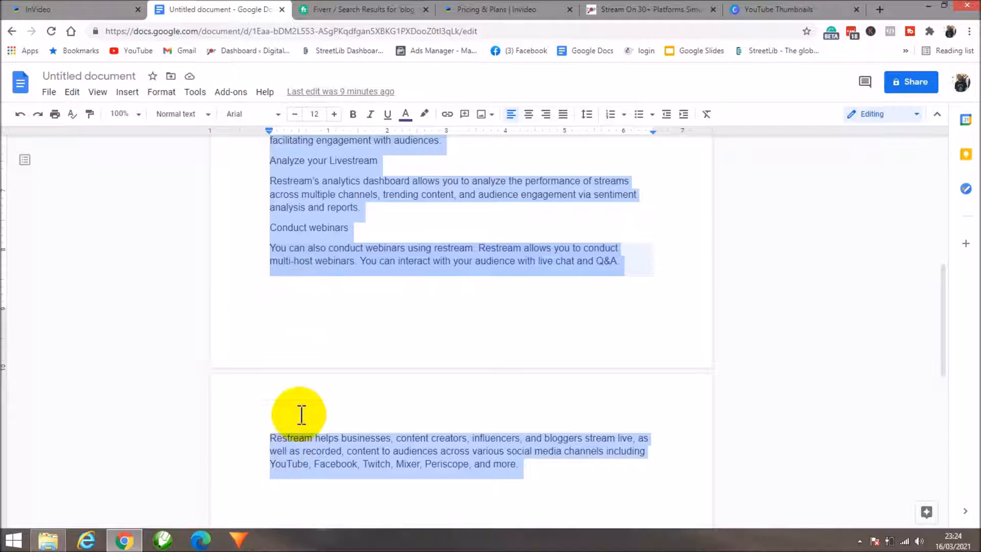
pyautogui.click(114, 9)
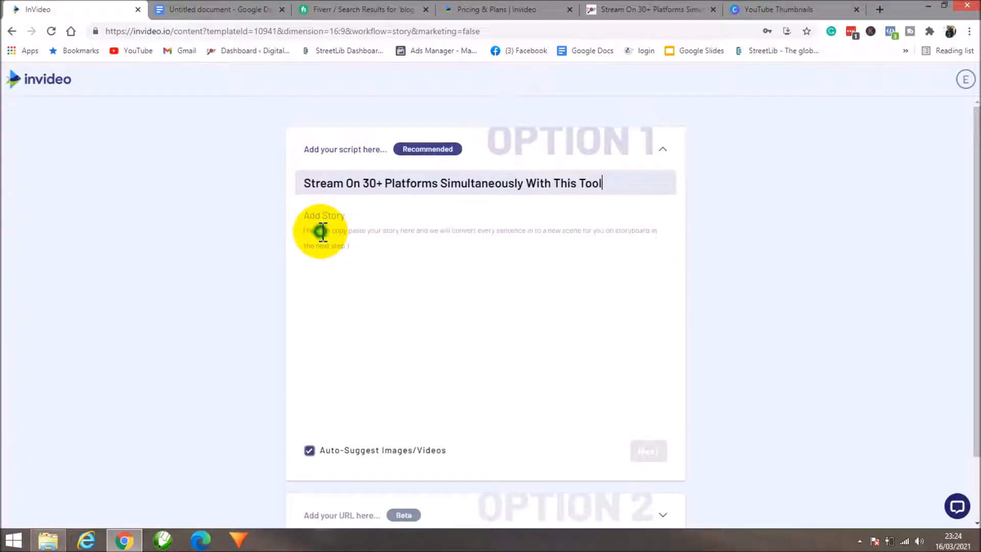
pyautogui.hotkey('ctrl', 'v')
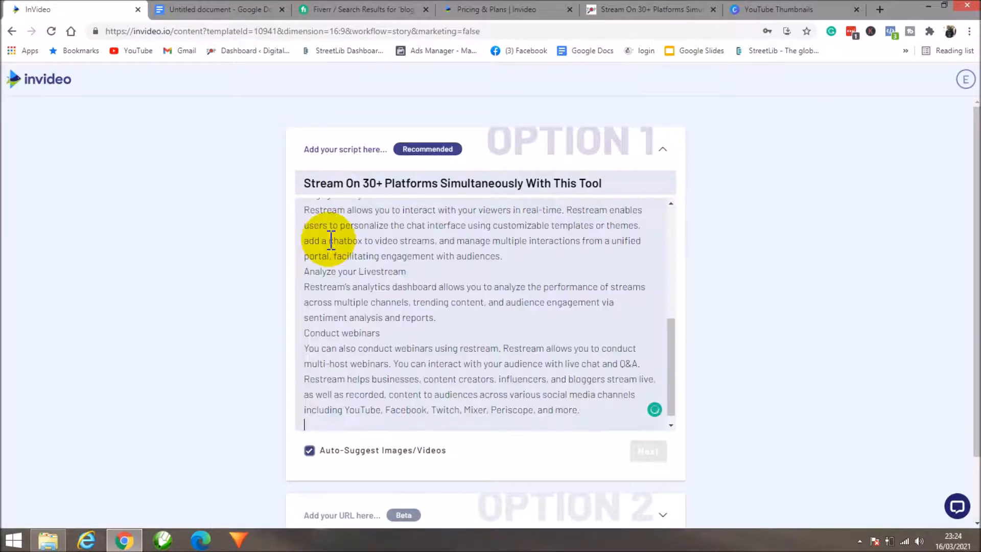
# - Separate the story's opening paragraphs with blank lines, and add one before and after the "What is Restream?" heading
pyautogui.scroll(10, 484, 311)
pyautogui.scroll(1, 483, 301)
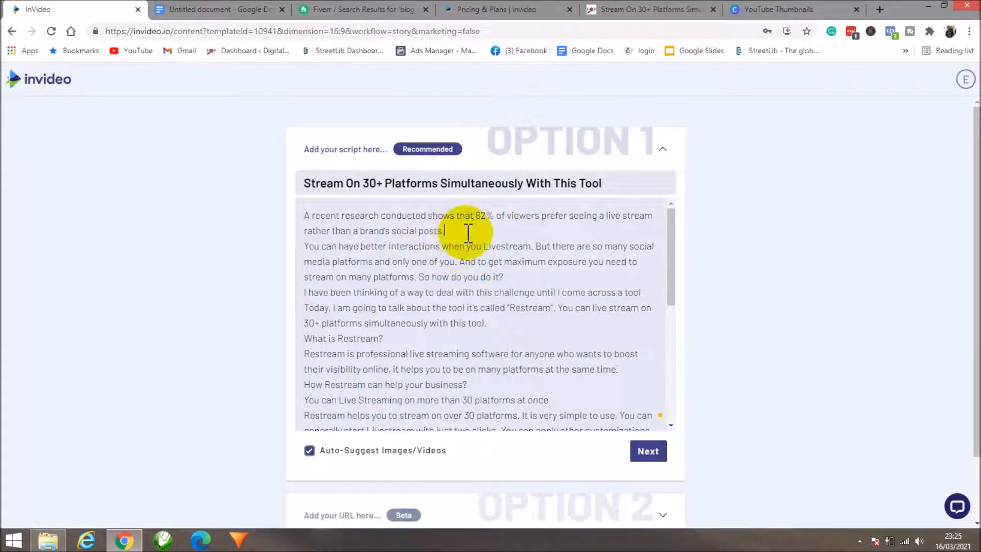
pyautogui.press('Return')
pyautogui.click(503, 293)
pyautogui.press('Return')
pyautogui.click(491, 352)
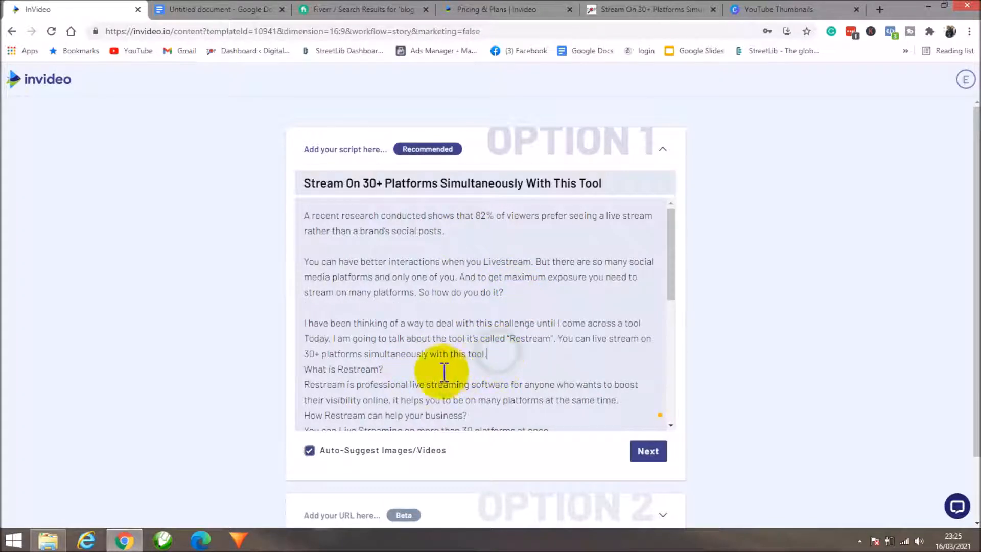
pyautogui.press('Return')
pyautogui.click(406, 384)
pyautogui.press('Return')
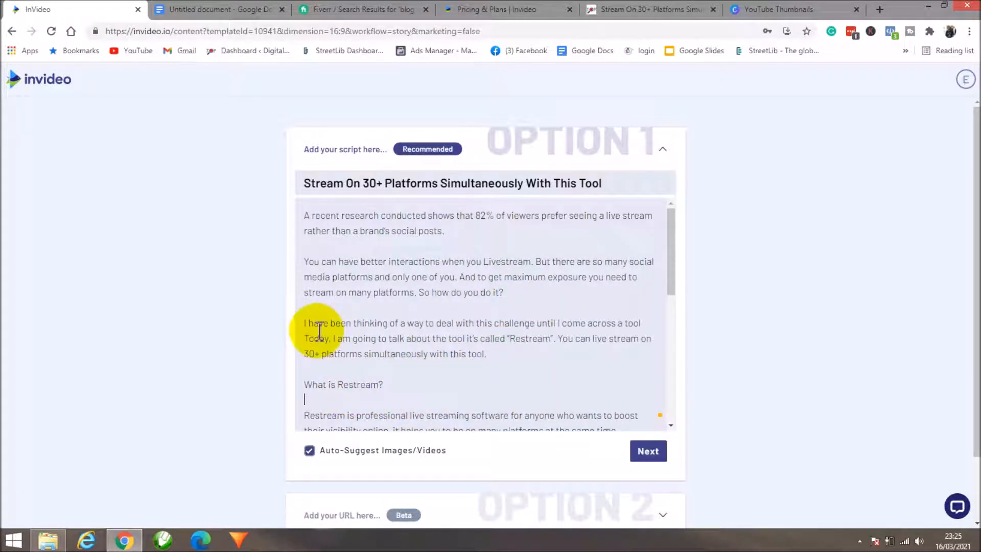
pyautogui.moveTo(298, 210); pyautogui.dragTo(455, 227)
pyautogui.click(304, 260)
pyautogui.moveTo(304, 259); pyautogui.dragTo(499, 289)
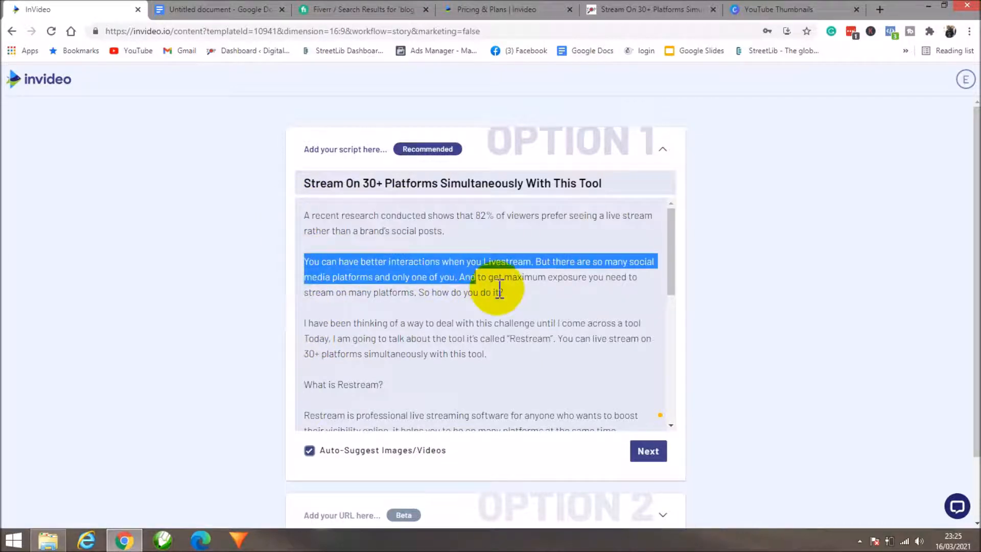
# - Insert blank lines after "How Restream can help your business?" and after the paragraph about streaming on over 30 platforms
pyautogui.scroll(-3, 460, 350)
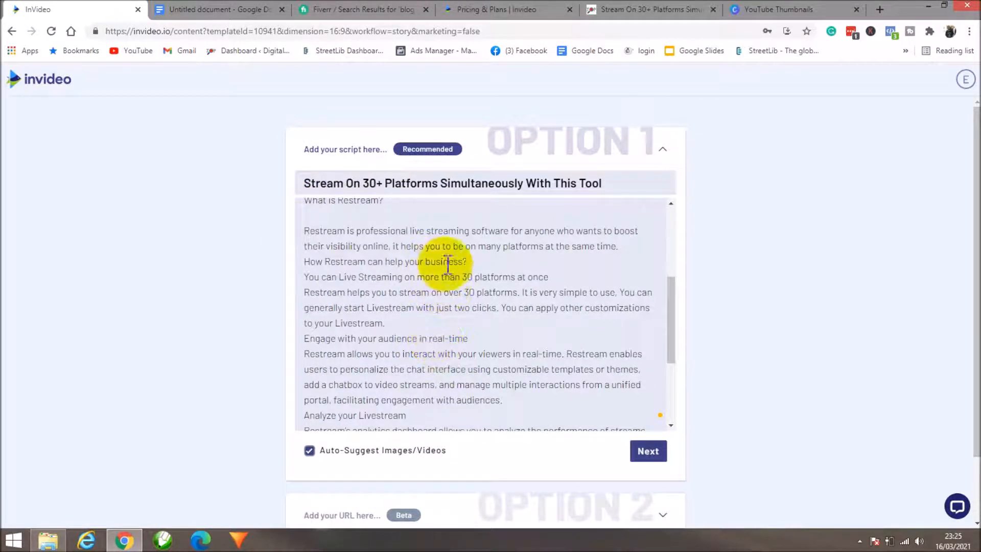
pyautogui.click(504, 263)
pyautogui.press('Return')
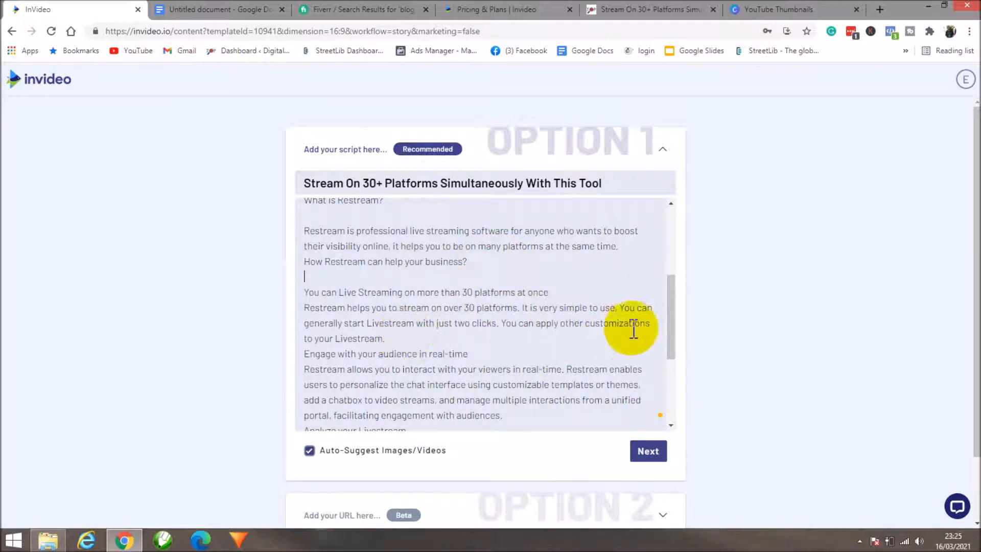
pyautogui.press('Return')
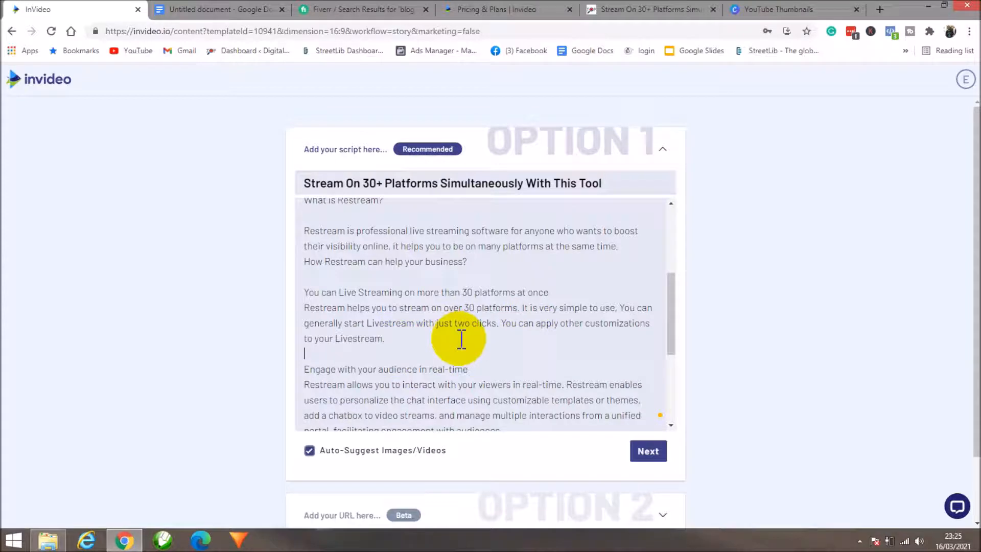
pyautogui.scroll(-5, 484, 372)
pyautogui.scroll(3, 480, 313)
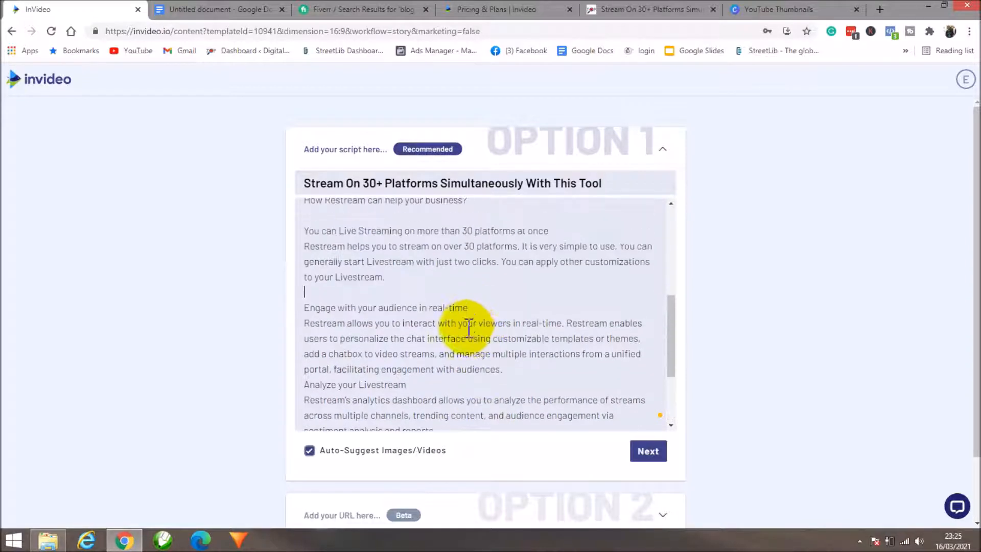
# - Insert blank lines after the "Engage with your audience in real-time" heading, after its paragraph, and after the "Analyze your Livestream" heading
pyautogui.click(468, 308)
pyautogui.press('Return')
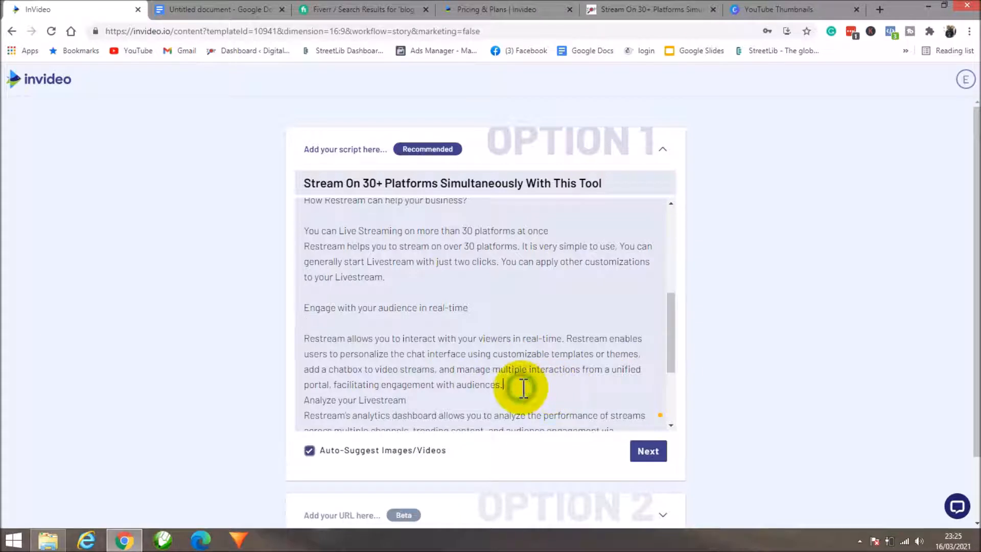
pyautogui.press('Return')
pyautogui.scroll(-2, 429, 388)
pyautogui.click(431, 291)
pyautogui.press('Return')
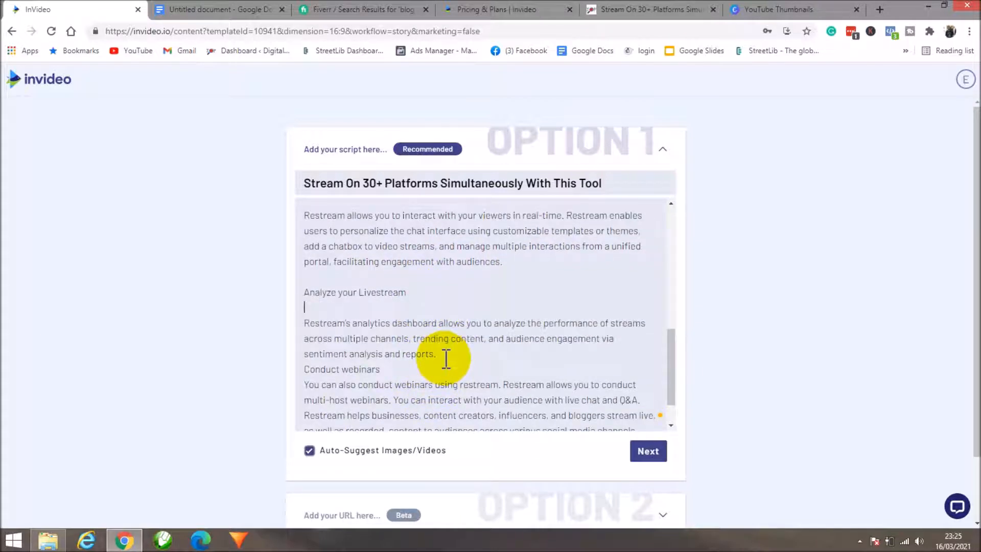
# - Insert blank lines after the analytics dashboard paragraph, the "Conduct webinars" heading, and the webinar paragraph ending with "live chat and Q&A"
pyautogui.click(444, 355)
pyautogui.press('Return')
pyautogui.scroll(-1, 401, 373)
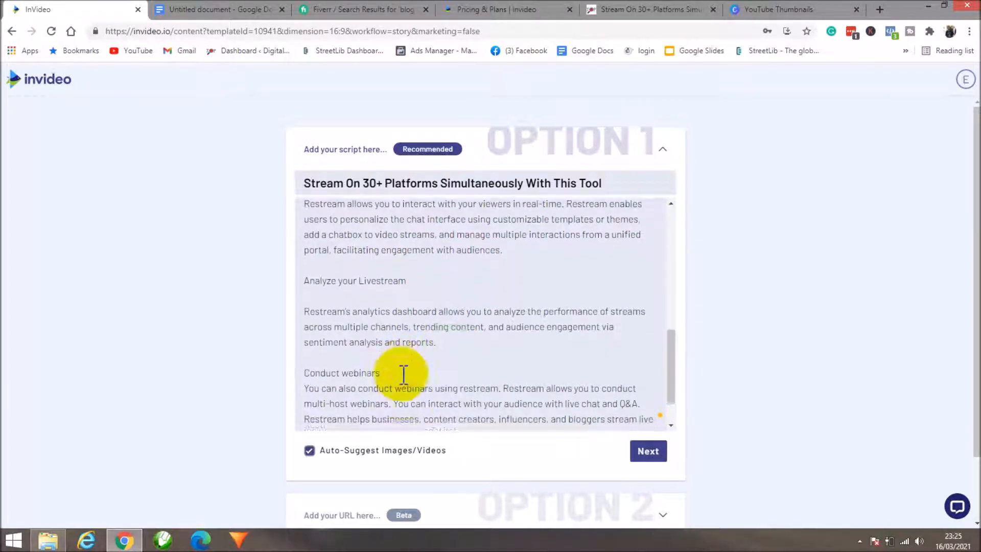
pyautogui.click(403, 322)
pyautogui.press('Return')
pyautogui.scroll(-1, 434, 328)
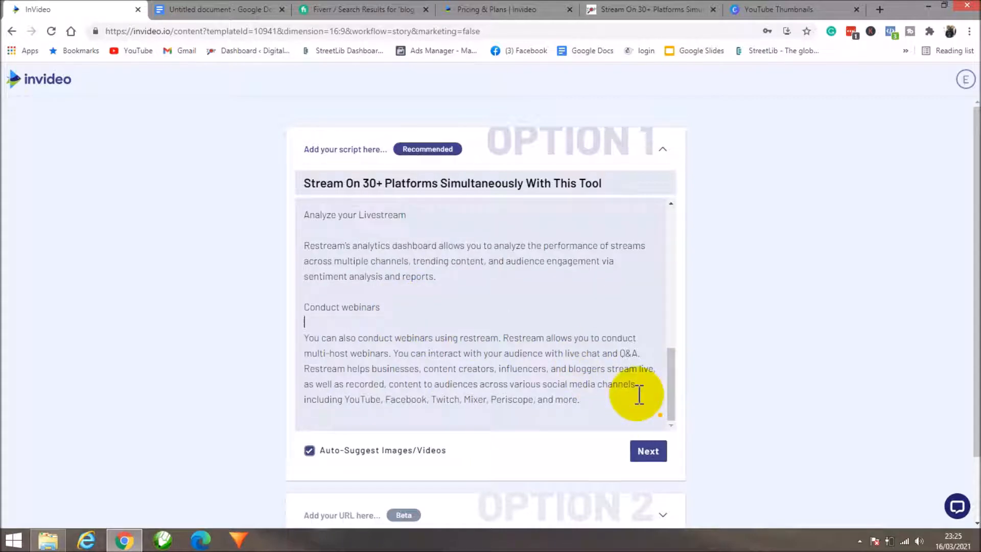
pyautogui.click(647, 354)
pyautogui.press('Return')
pyautogui.scroll(-1, 592, 393)
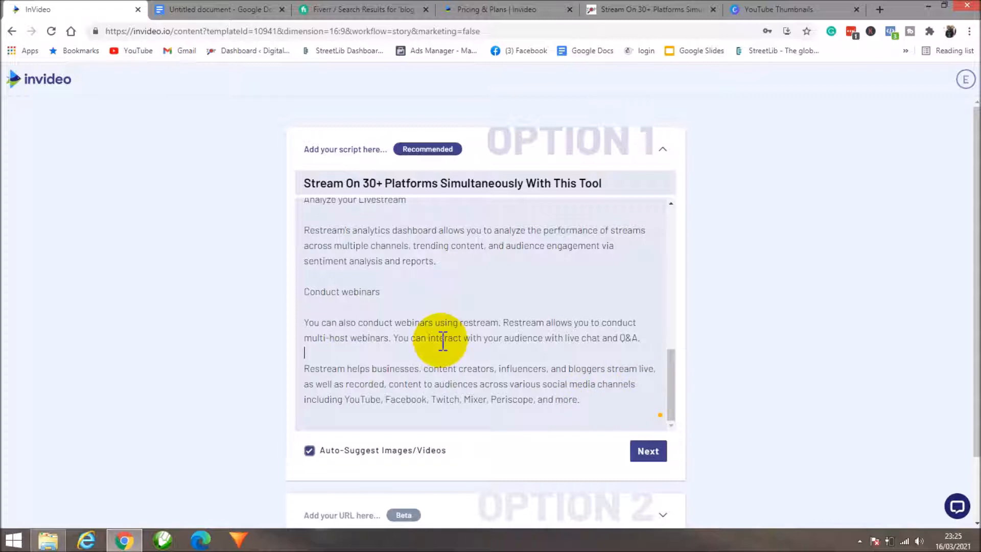
# - Submit the script with auto-suggested media and continue to the storyboard without rearranging the text
pyautogui.moveTo(671, 388); pyautogui.dragTo(667, 219)
pyautogui.click(647, 455)
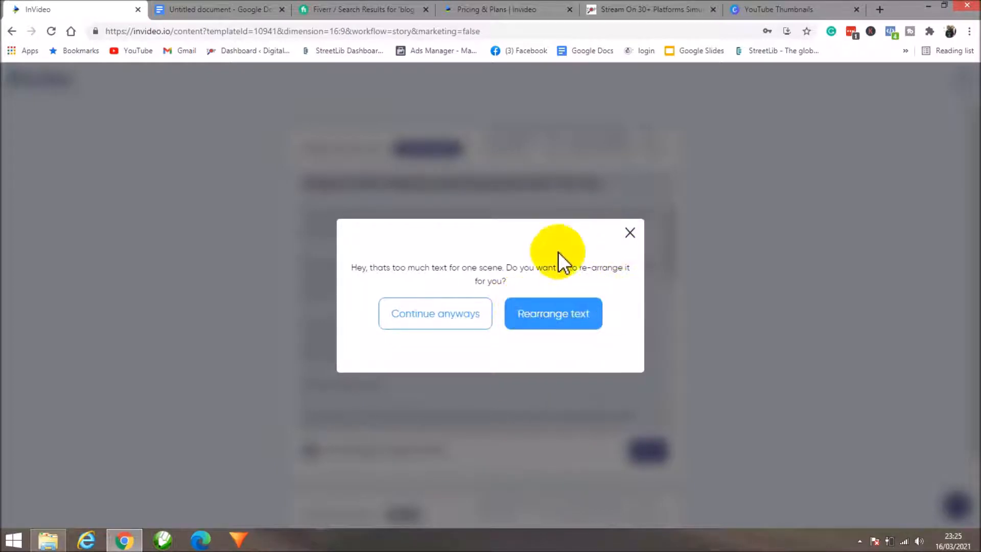
pyautogui.click(424, 313)
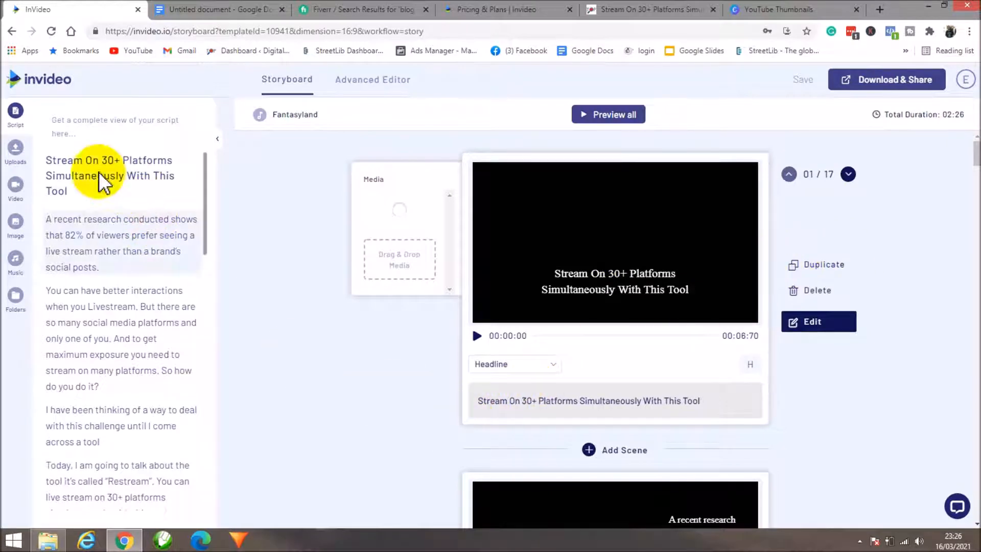
# - Compare the first two scenes' text with the script and view the scene type options of the second scene
pyautogui.moveTo(474, 401); pyautogui.dragTo(733, 400)
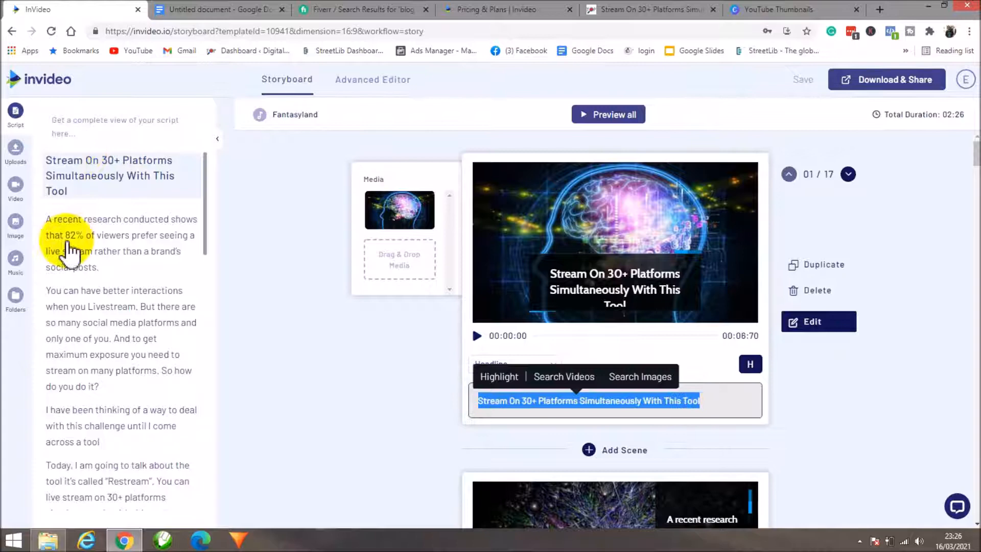
pyautogui.scroll(-4, 541, 403)
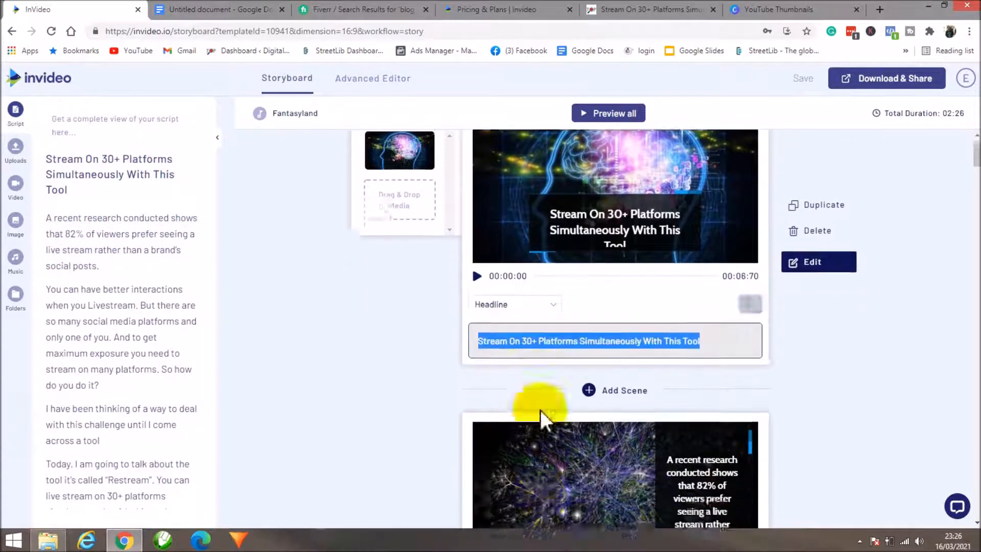
pyautogui.scroll(-3, 697, 372)
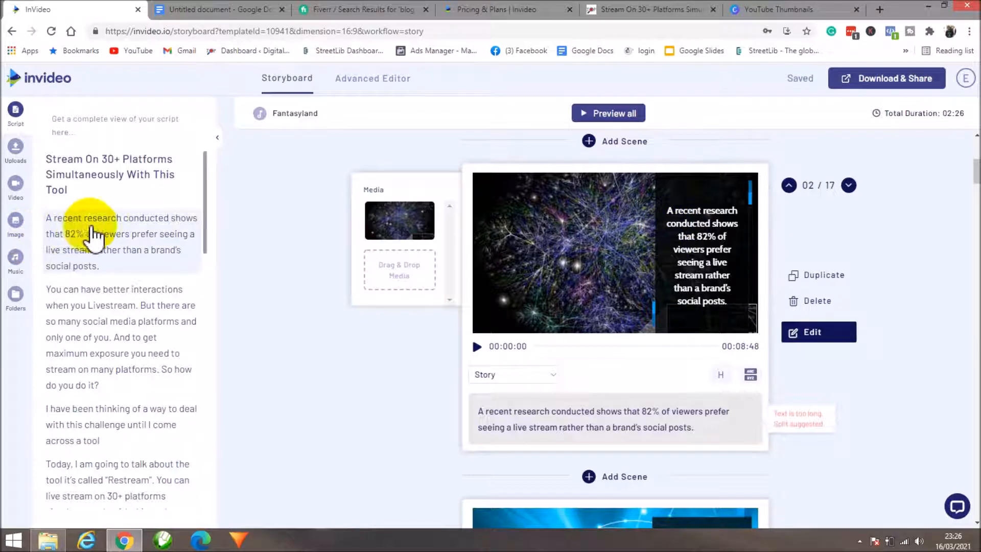
pyautogui.click(496, 418)
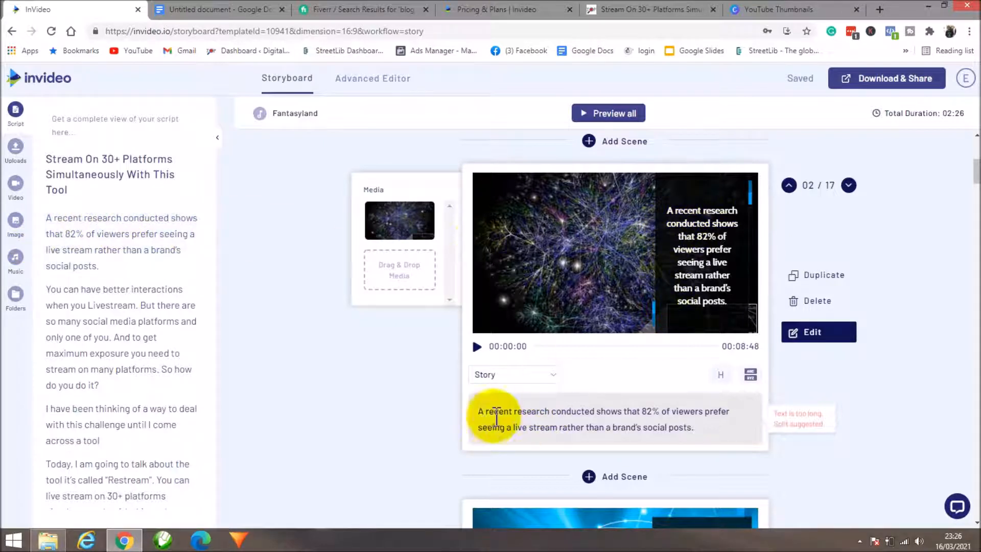
pyautogui.scroll(-3, 497, 403)
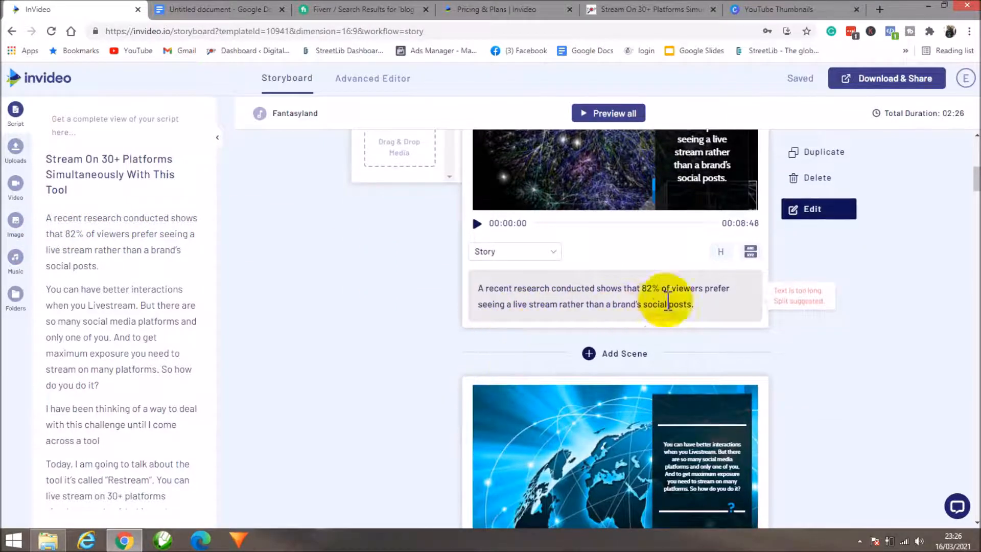
pyautogui.click(552, 253)
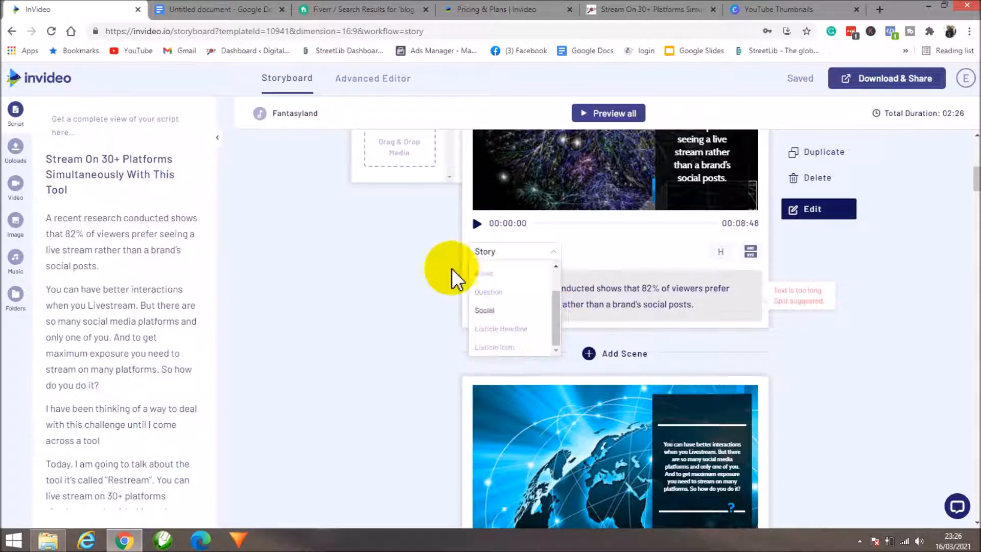
pyautogui.click(415, 268)
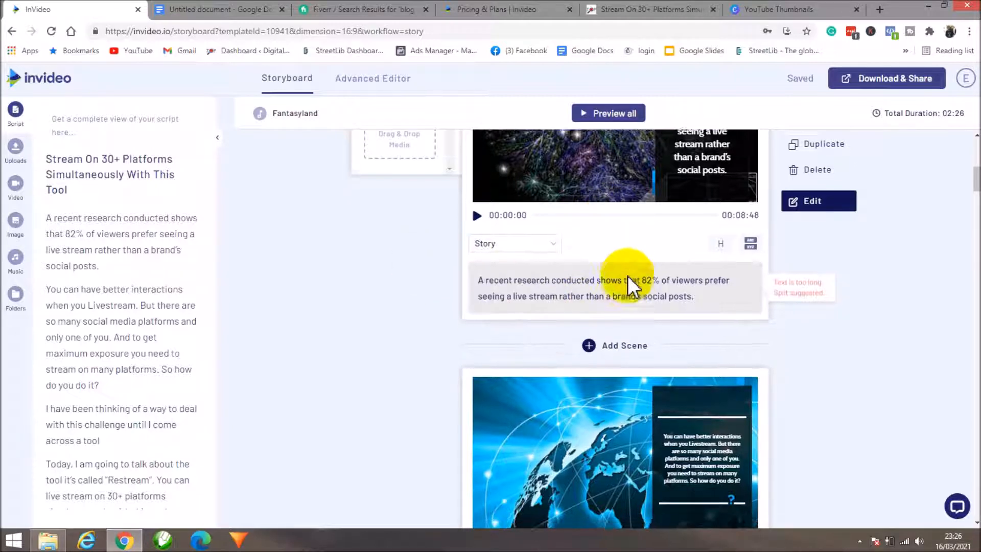
# - Examine the text and suggested media of the following scenes, from the Livestream interactions scene to "What is Restream?"
pyautogui.scroll(-3, 626, 281)
pyautogui.scroll(-10, 587, 281)
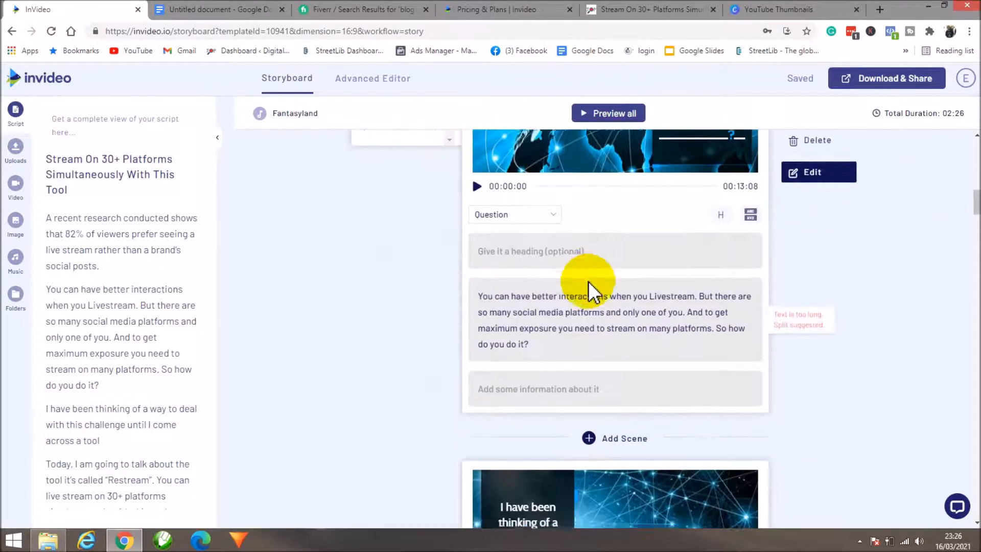
pyautogui.scroll(-5, 588, 281)
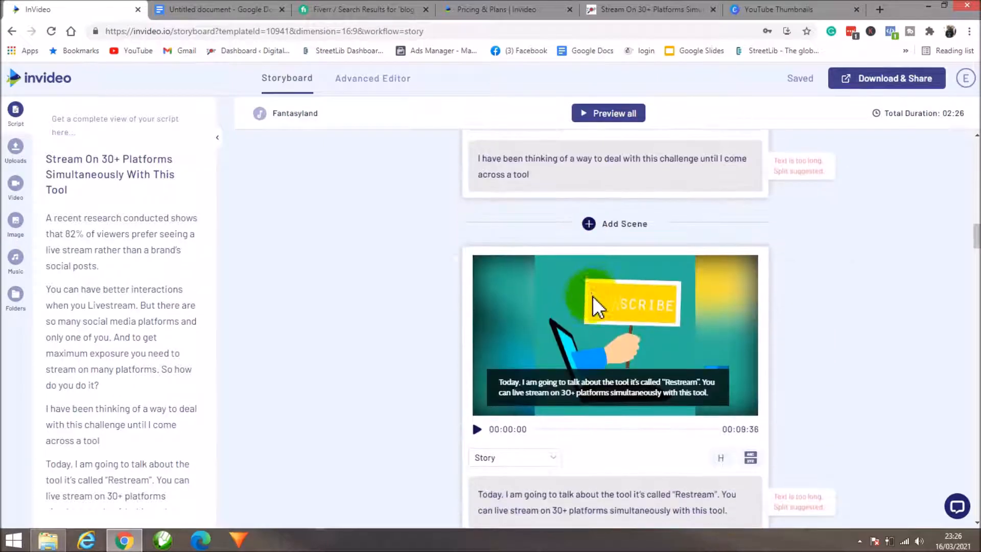
pyautogui.scroll(-3, 594, 302)
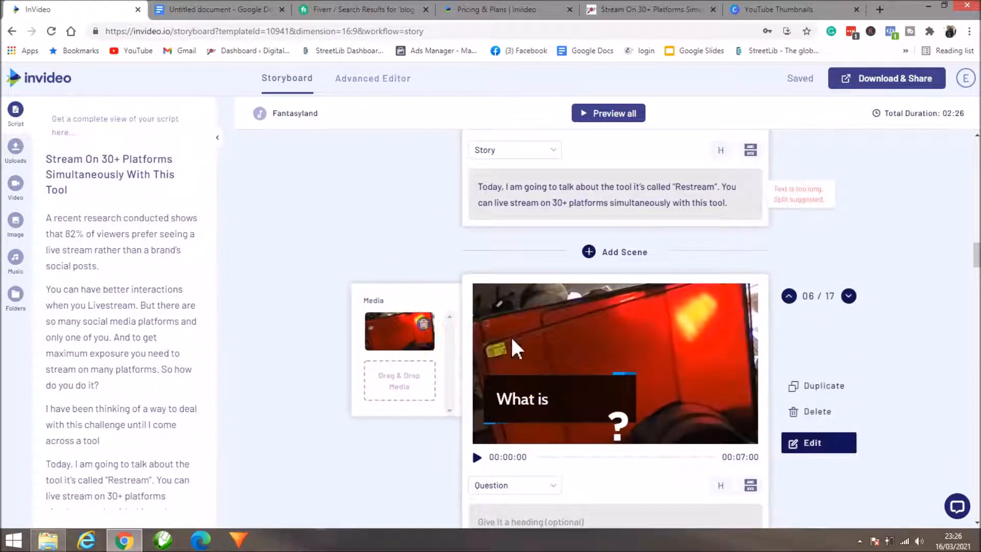
pyautogui.scroll(-4, 546, 352)
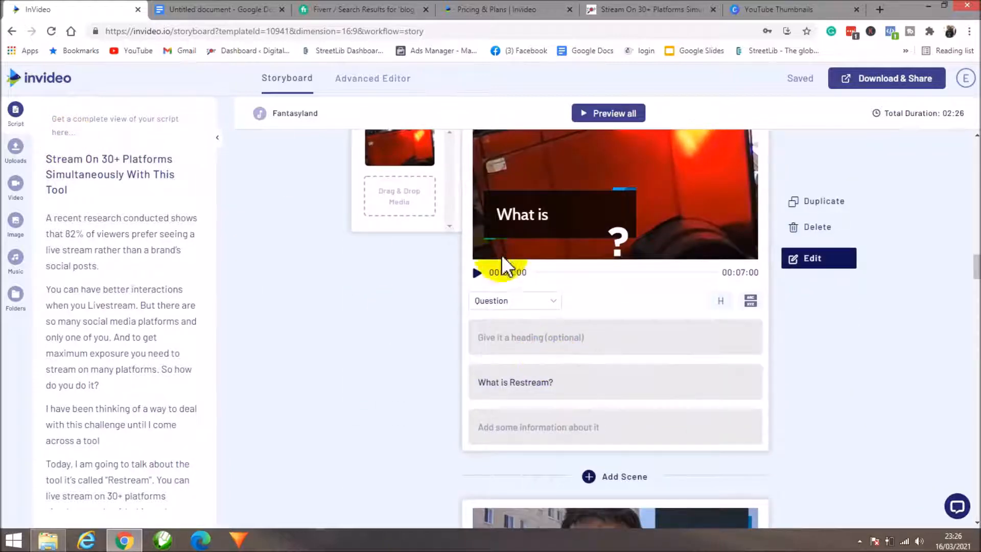
# - Play the preview of the whole video from the first scene and close it
pyautogui.scroll(1, 498, 271)
pyautogui.scroll(15, 493, 299)
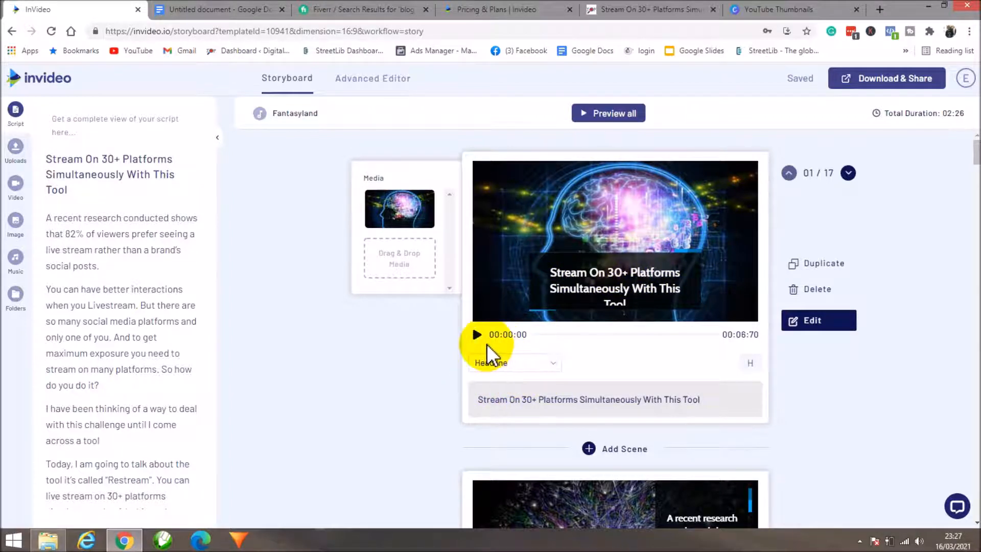
pyautogui.click(606, 118)
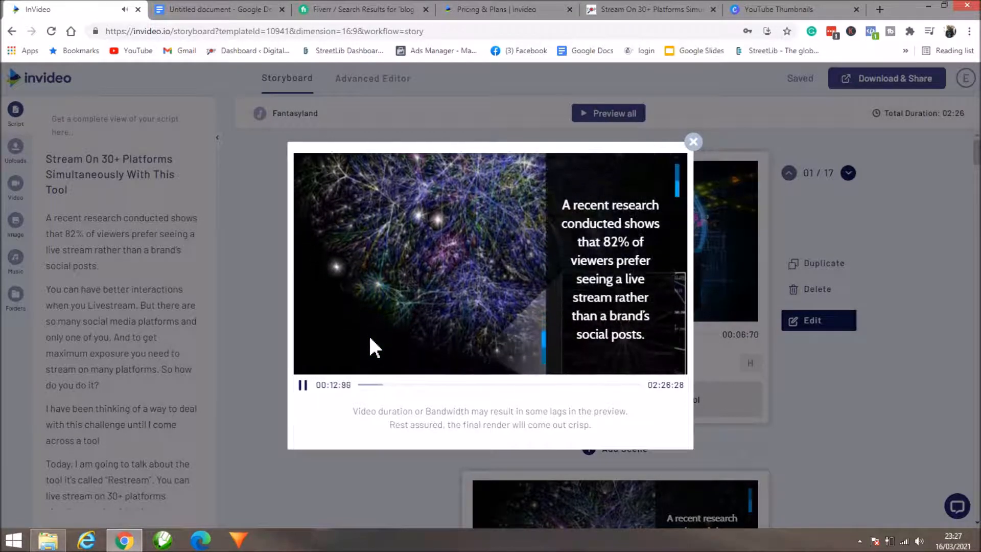
pyautogui.click(693, 143)
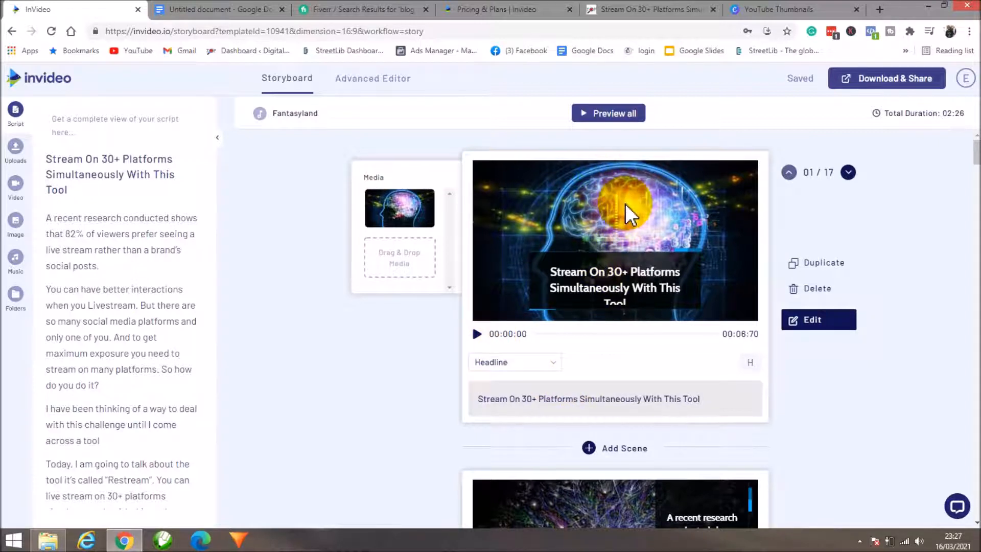
pyautogui.scroll(-1, 624, 204)
pyautogui.scroll(1, 624, 205)
pyautogui.click(448, 208)
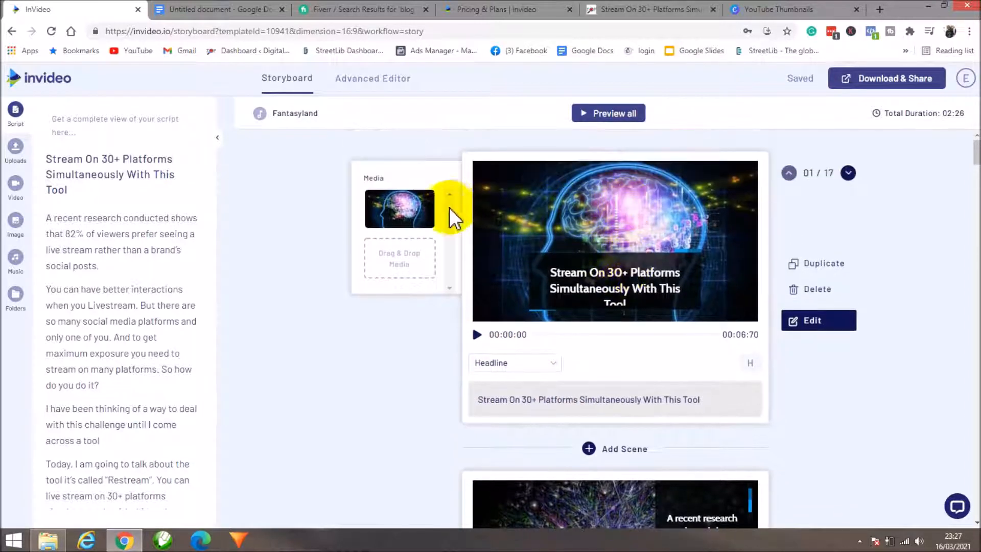
pyautogui.scroll(-5, 554, 211)
pyautogui.scroll(5, 555, 258)
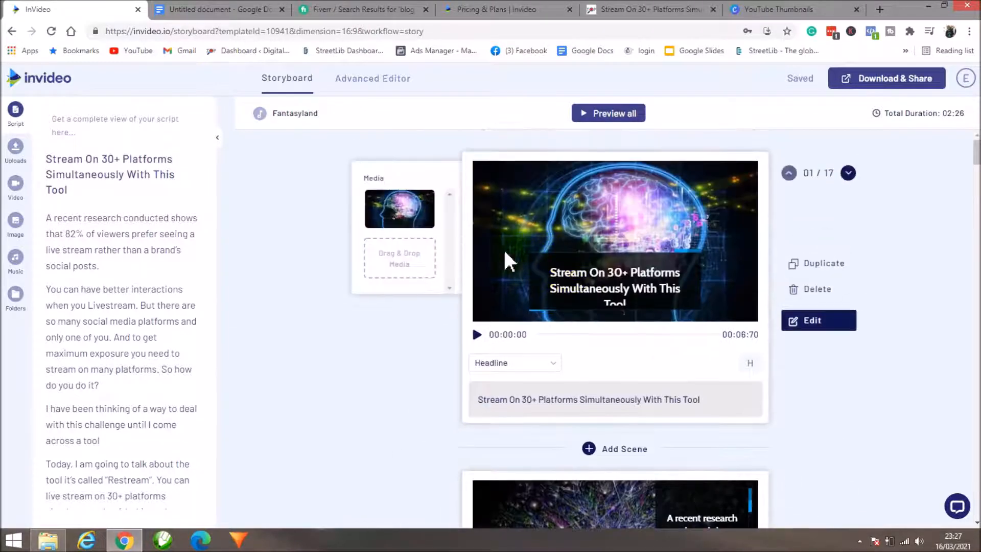
pyautogui.scroll(-6, 418, 224)
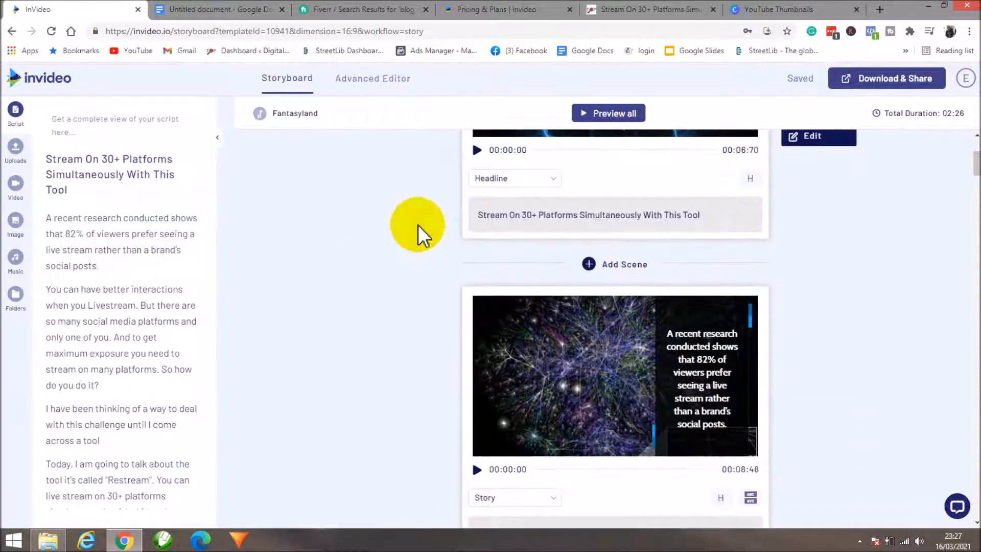
# - Look through the storyboard scenes from the headline to the one on how Restream can help, and return to the first scene
pyautogui.scroll(3, 488, 205)
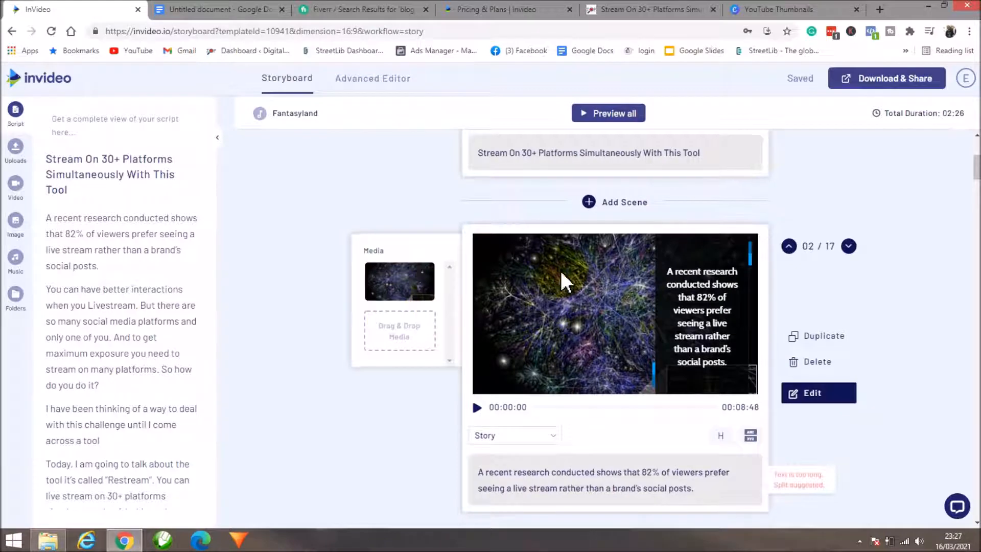
pyautogui.scroll(-5, 478, 259)
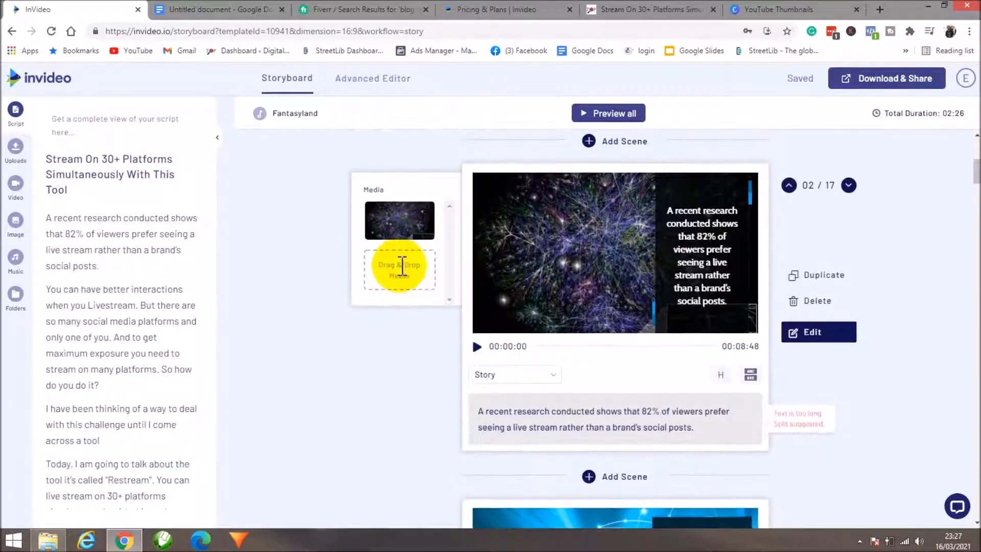
pyautogui.scroll(-9, 427, 267)
pyautogui.scroll(-20, 463, 292)
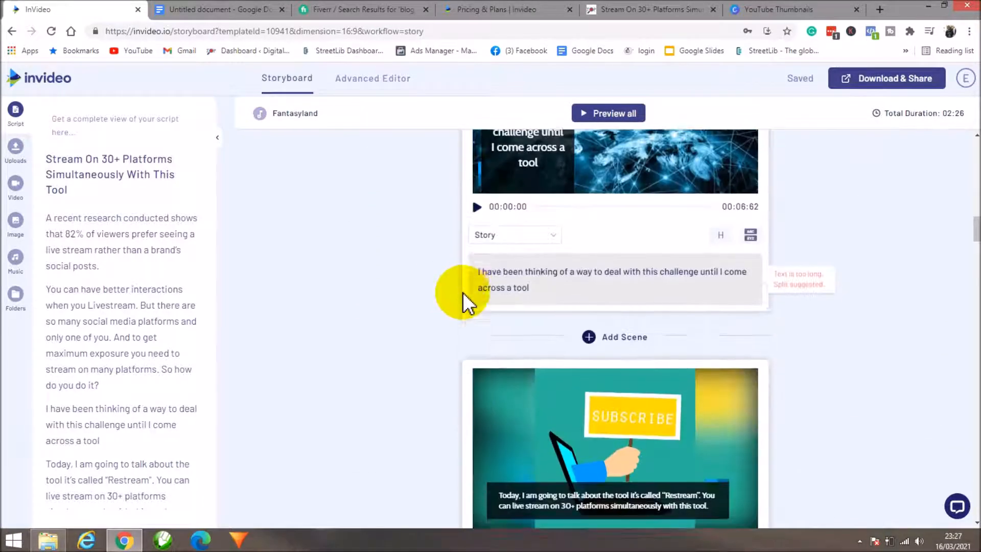
pyautogui.scroll(-6, 463, 291)
pyautogui.scroll(3, 462, 291)
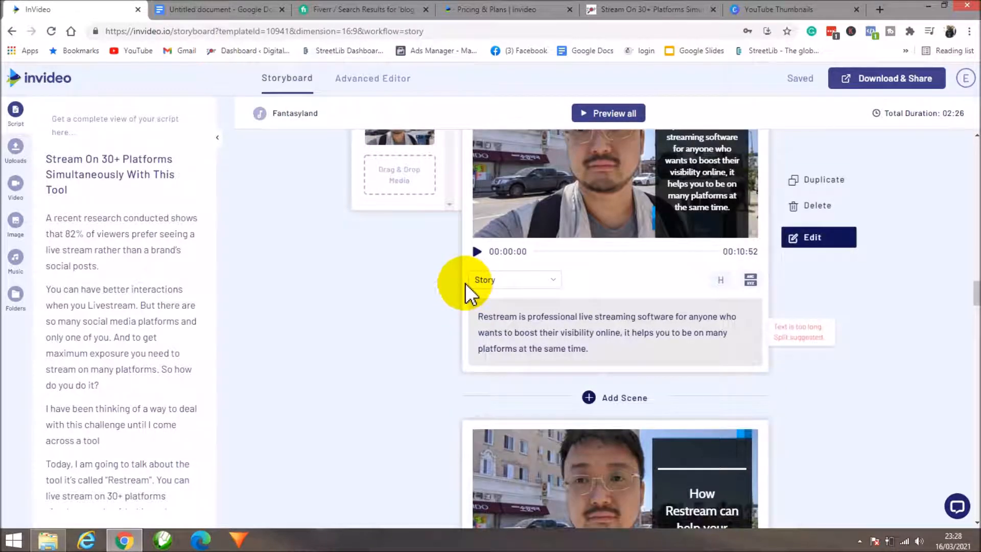
pyautogui.scroll(11, 465, 283)
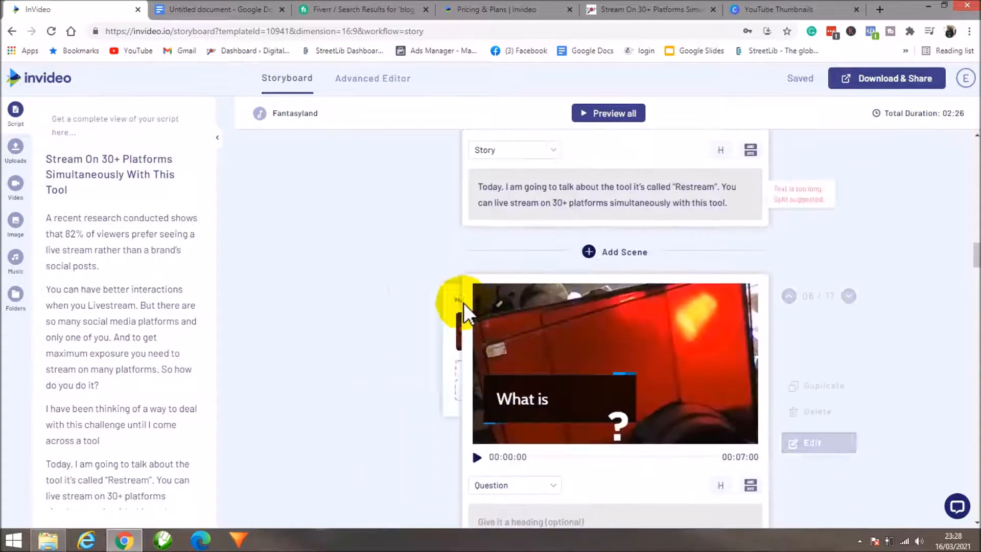
pyautogui.scroll(14, 461, 307)
pyautogui.scroll(16, 460, 308)
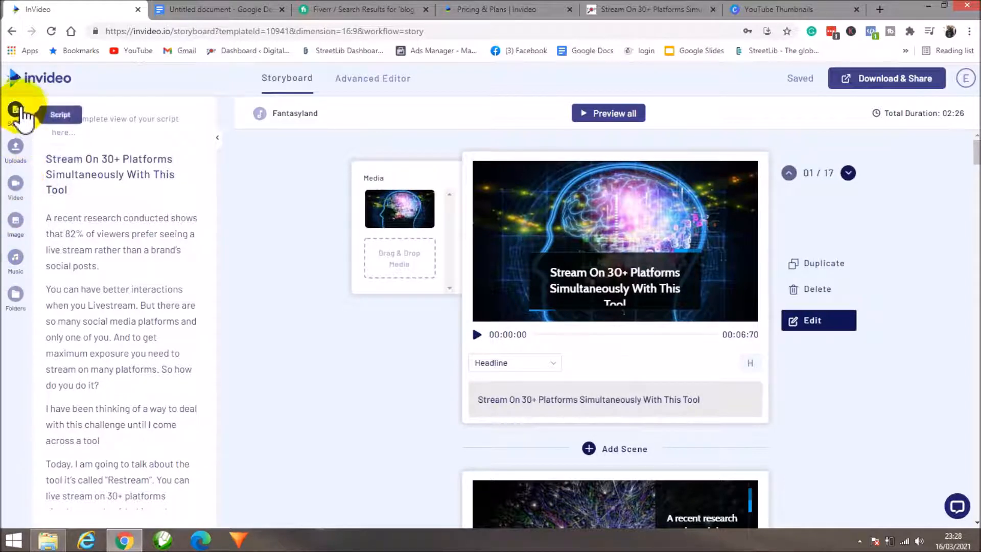
# - View the uploaded media, find Unsplash through a web search in a new browser tab, and browse its free photos
pyautogui.click(16, 146)
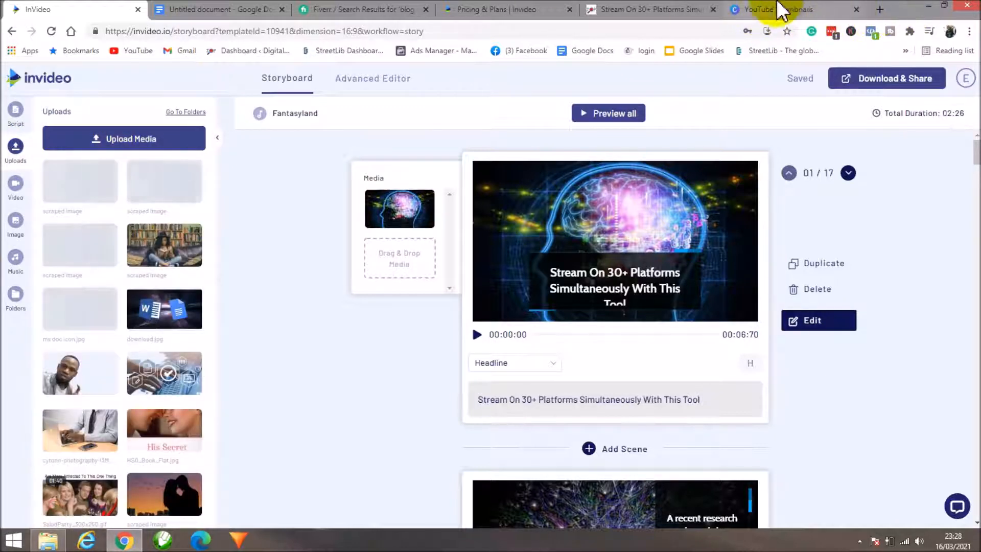
pyautogui.click(879, 10)
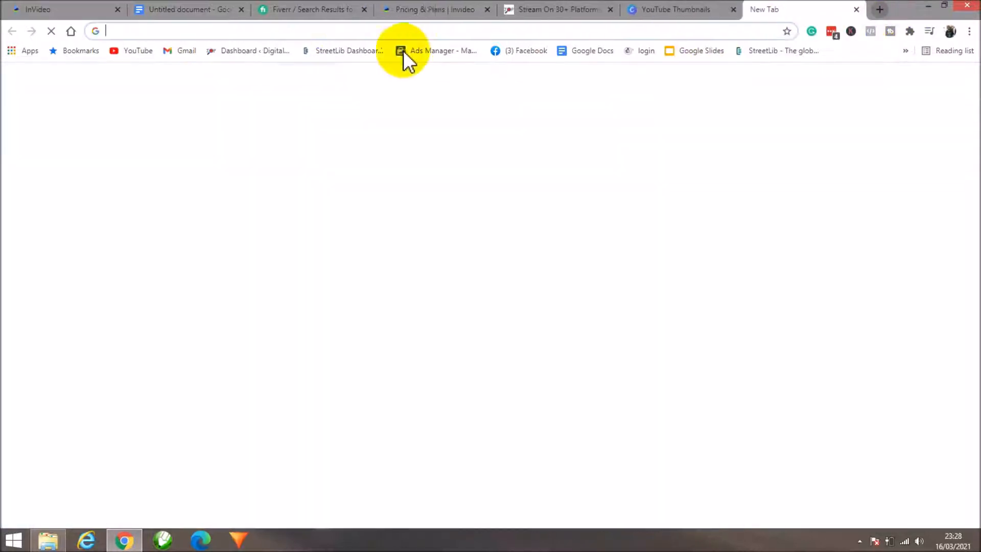
pyautogui.click(322, 30)
pyautogui.write('up')
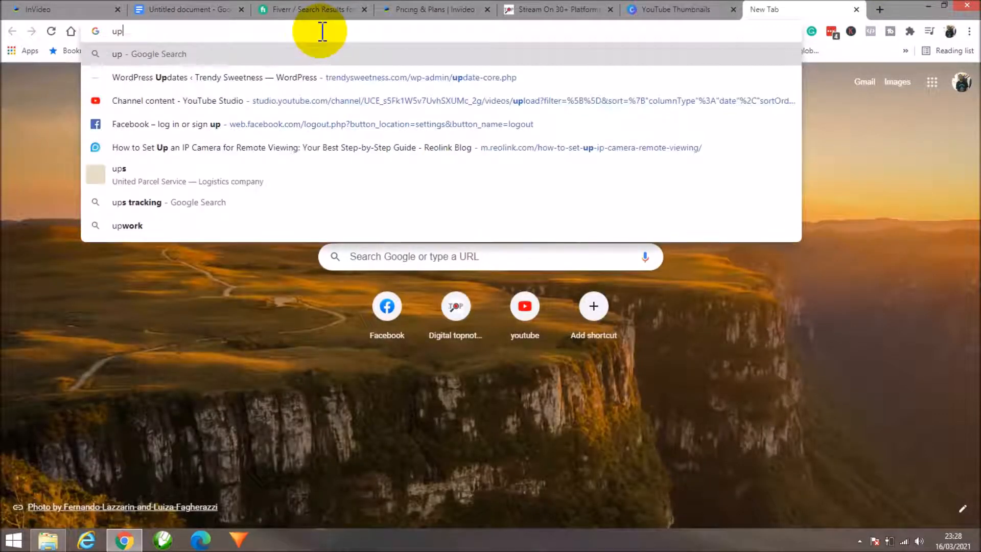
pyautogui.write('spl')
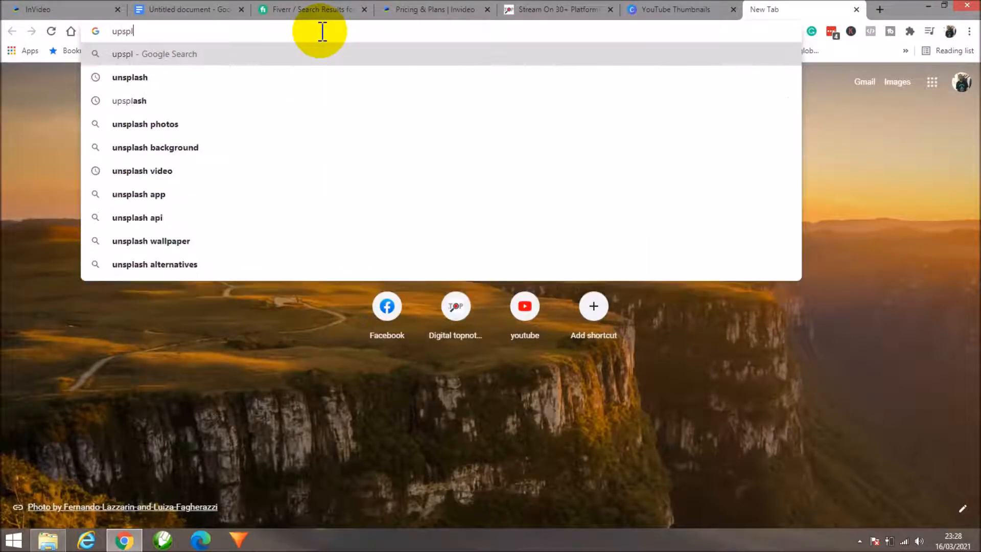
pyautogui.click(148, 75)
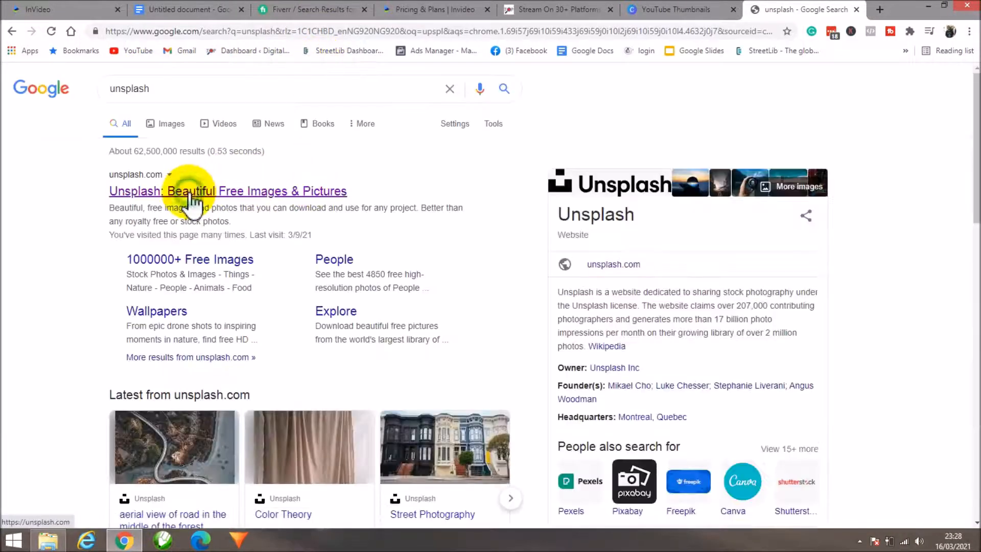
pyautogui.click(240, 182)
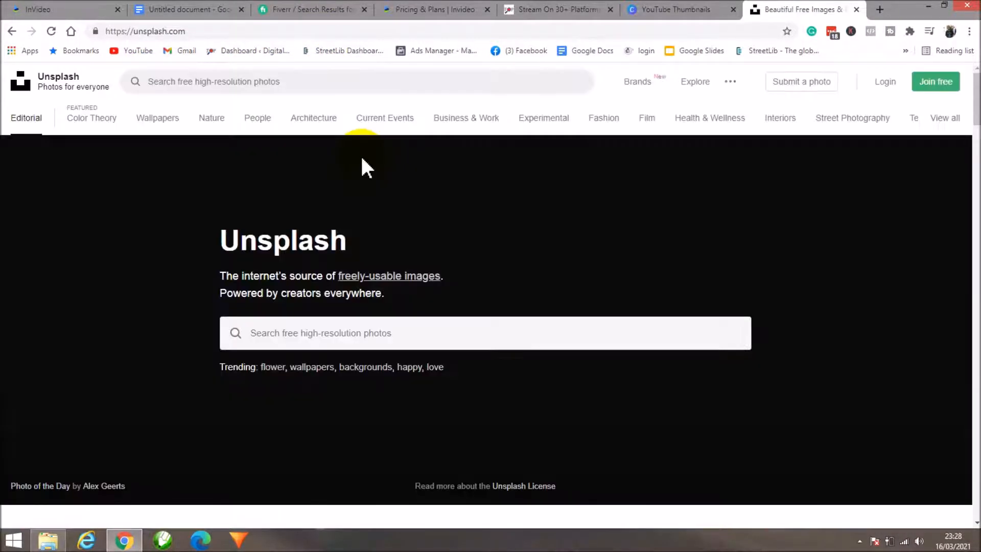
pyautogui.scroll(-15, 325, 230)
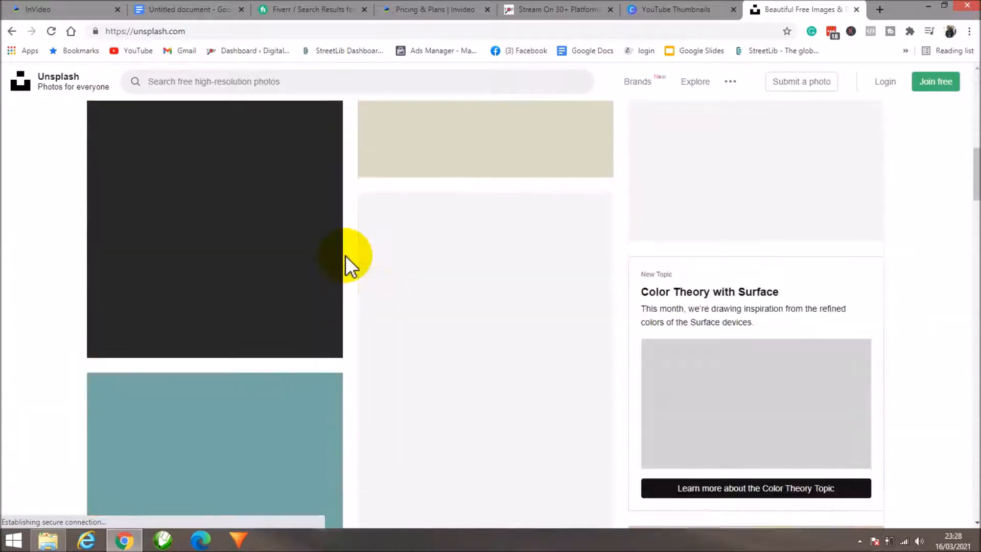
pyautogui.scroll(5, 346, 255)
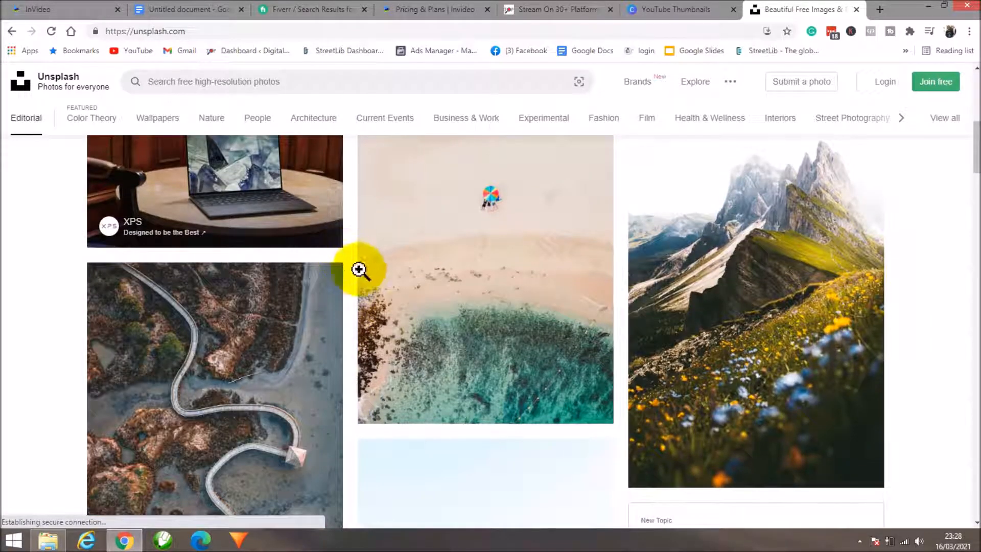
# - Return to InVideo and browse the stock videos available for the scenes
pyautogui.click(42, 9)
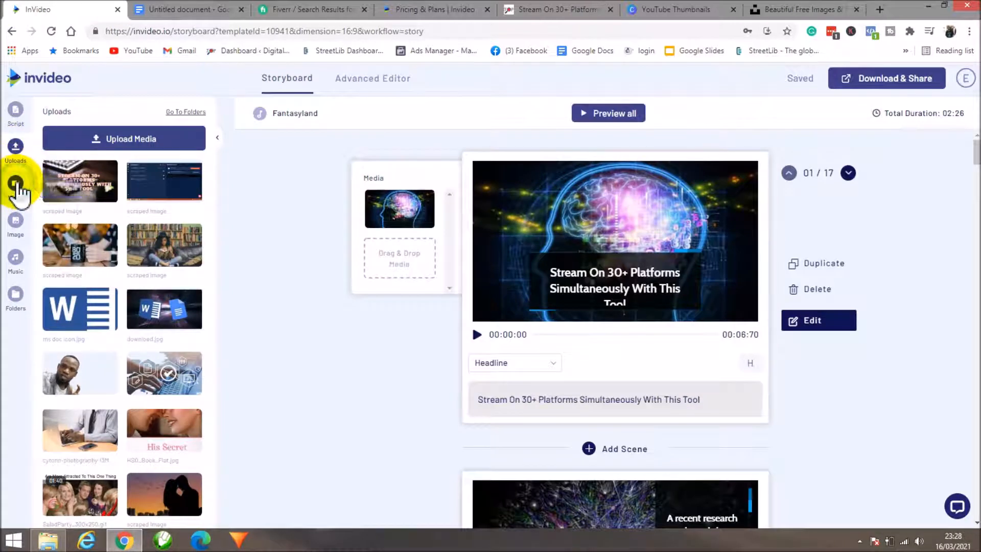
pyautogui.click(16, 184)
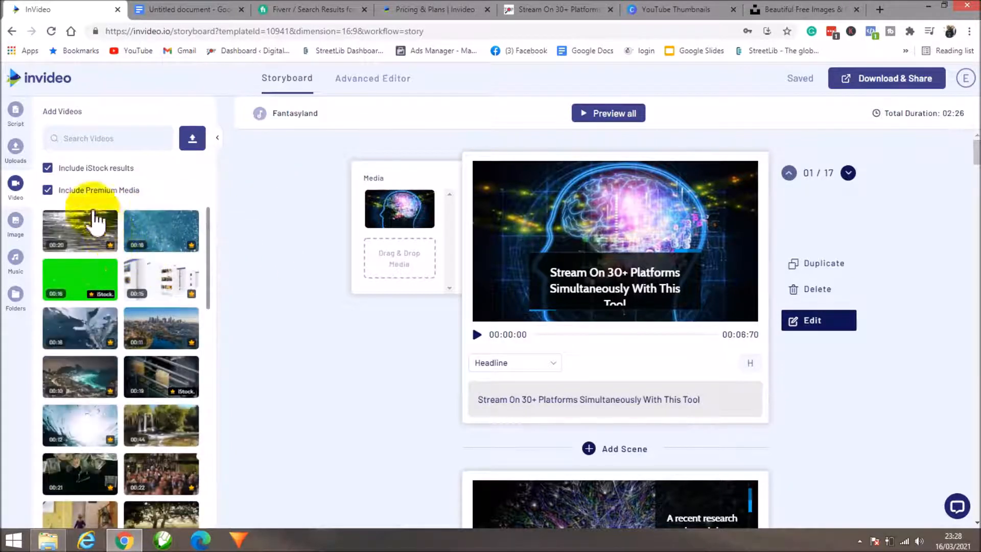
pyautogui.scroll(-1, 170, 261)
pyautogui.scroll(-4, 160, 283)
pyautogui.scroll(3, 156, 301)
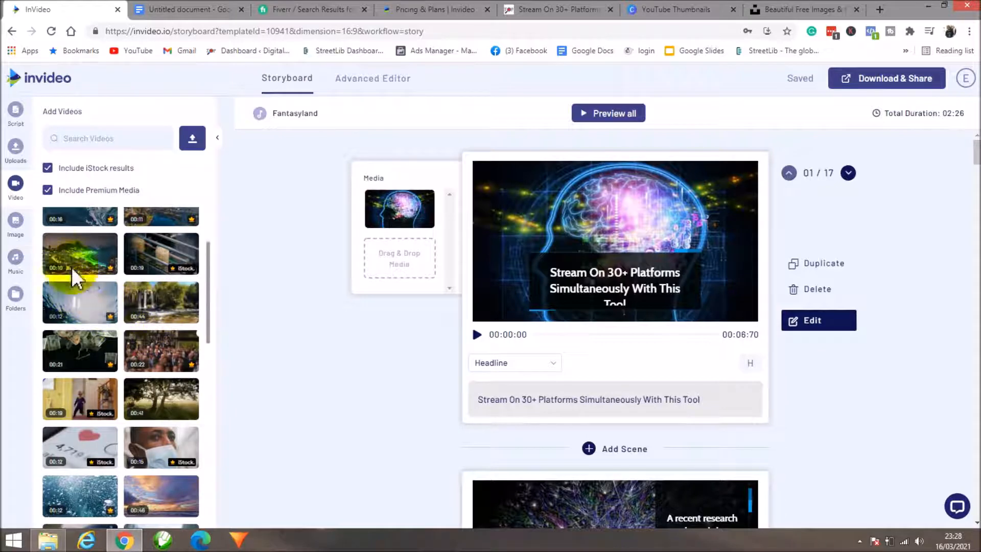
# - Search the stock images for "tool" and replace the first scene's media with the hammer and pliers photo
pyautogui.click(16, 221)
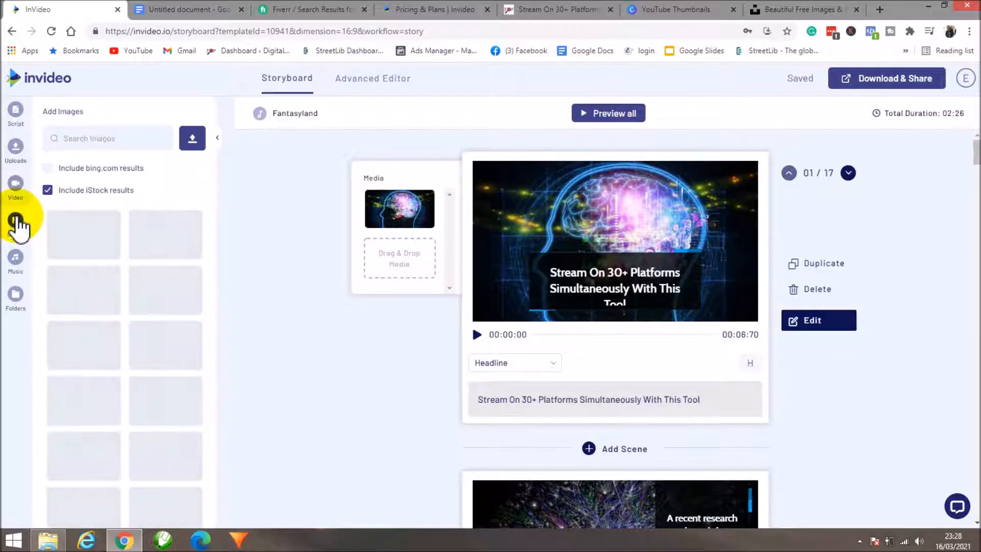
pyautogui.click(100, 137)
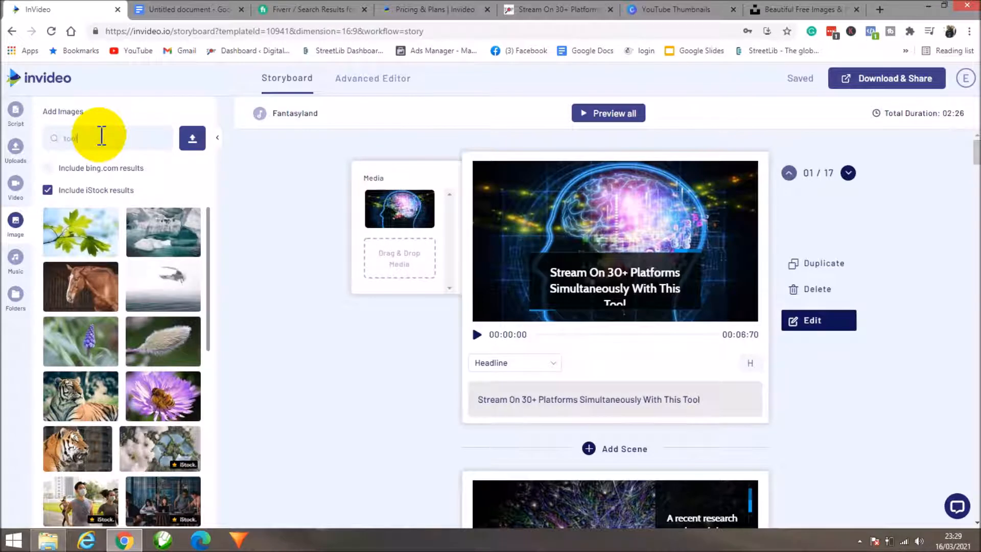
pyautogui.press('Return')
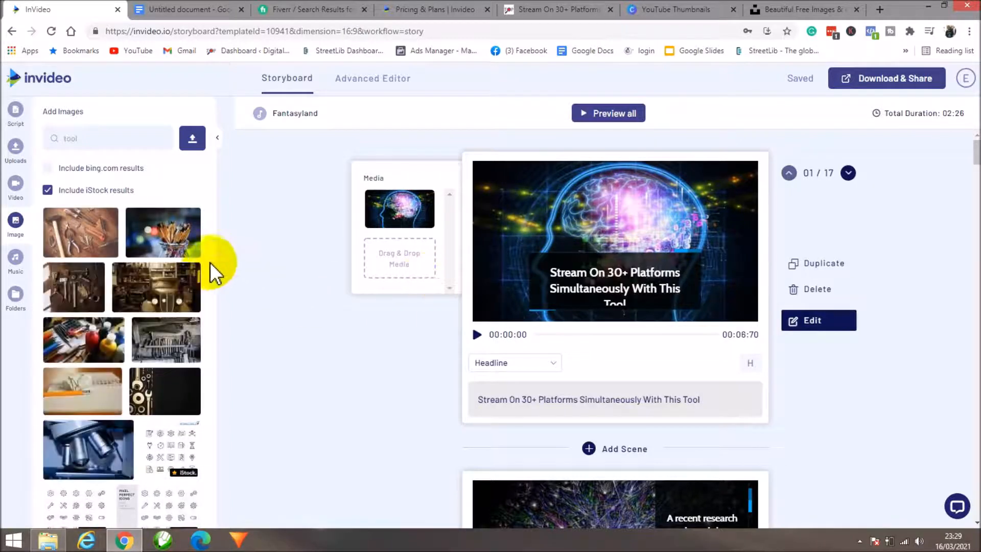
pyautogui.moveTo(77, 225); pyautogui.dragTo(405, 210)
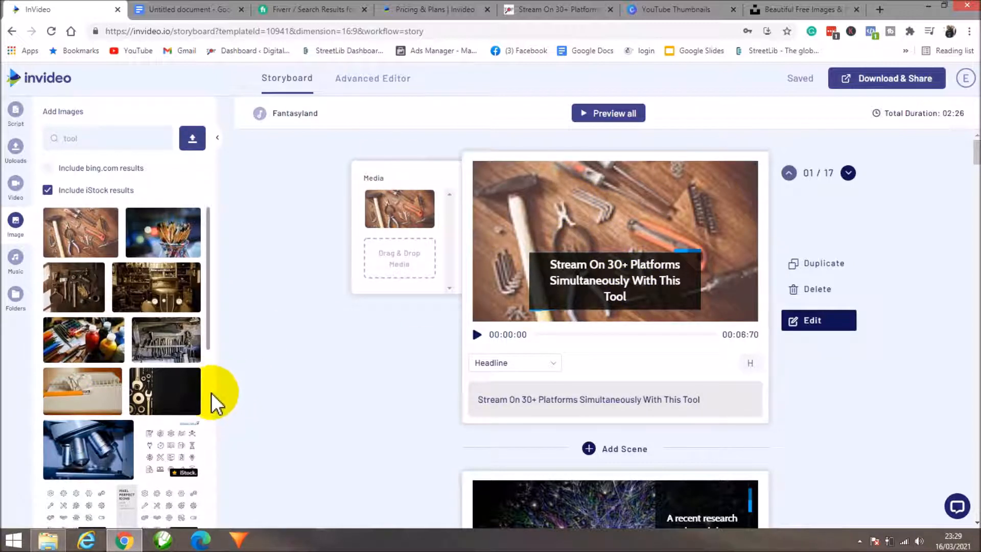
# - Search the stock images for "livestram" and replace the second scene's media with the iStock photo of a woman behind a camera
pyautogui.scroll(-5, 689, 325)
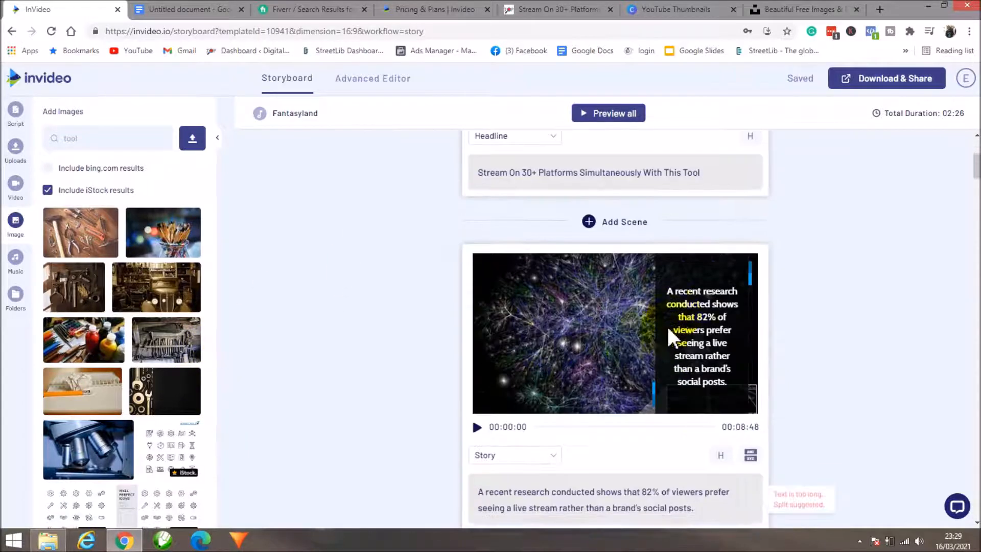
pyautogui.scroll(-3, 684, 327)
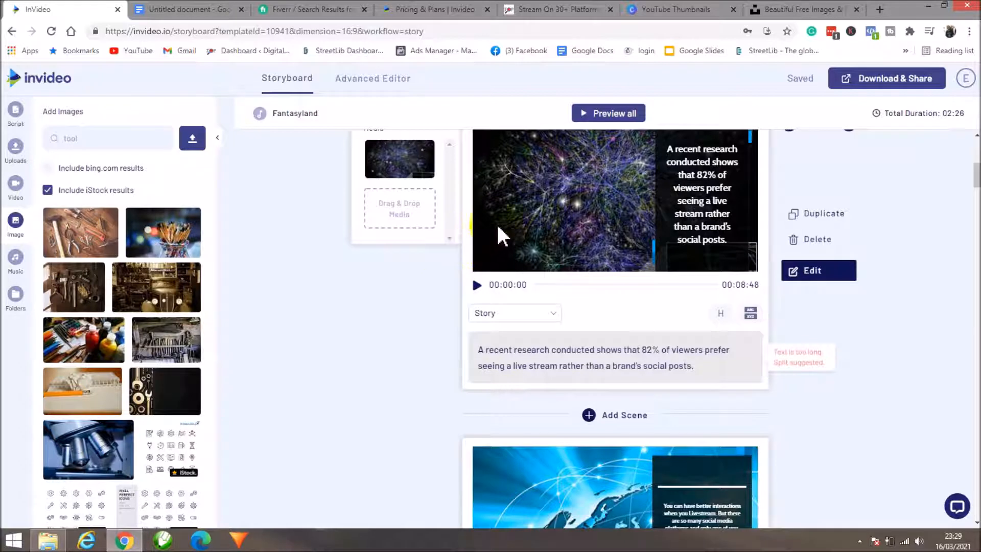
pyautogui.scroll(1, 554, 452)
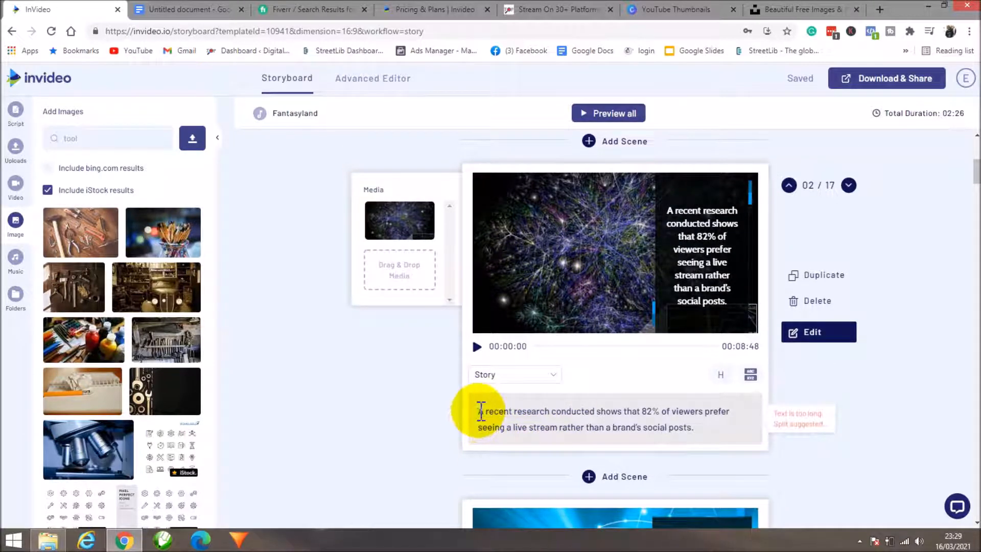
pyautogui.moveTo(480, 410); pyautogui.dragTo(735, 425)
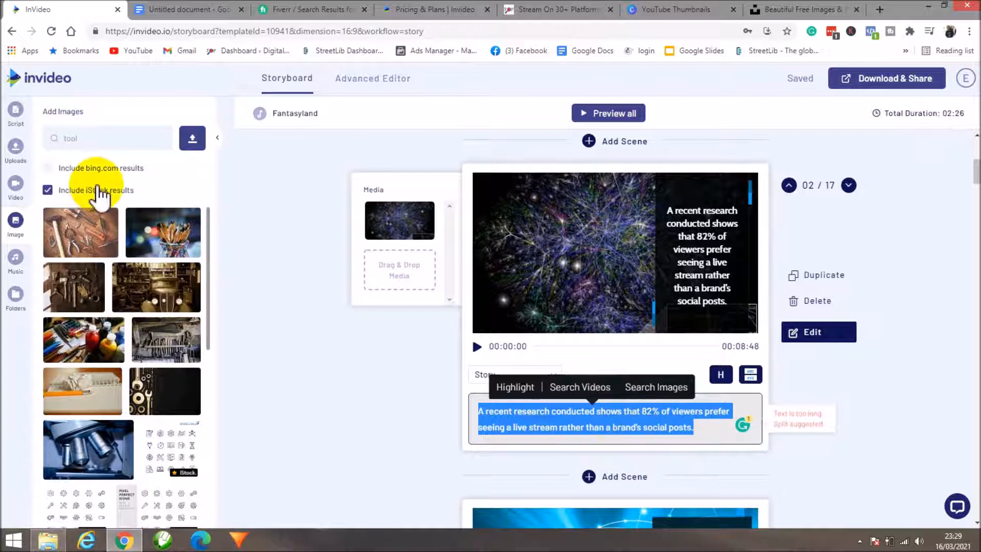
pyautogui.click(98, 136)
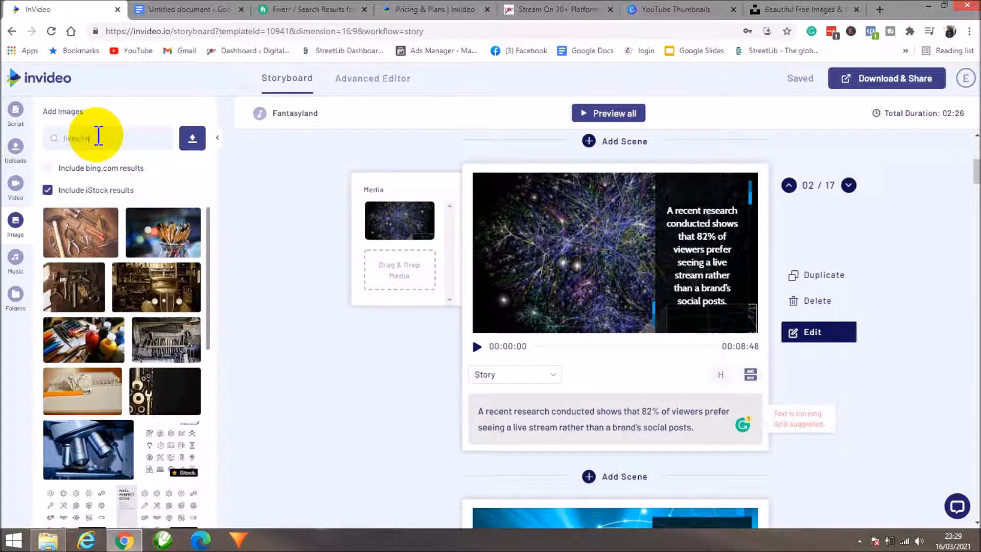
pyautogui.press('Return')
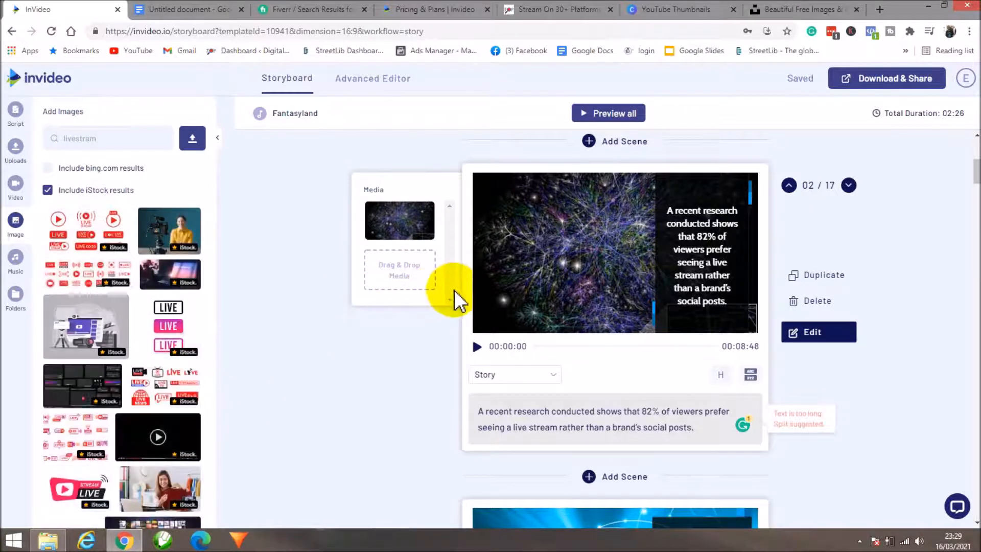
pyautogui.moveTo(166, 232); pyautogui.dragTo(395, 207)
pyautogui.moveTo(400, 244); pyautogui.dragTo(398, 253)
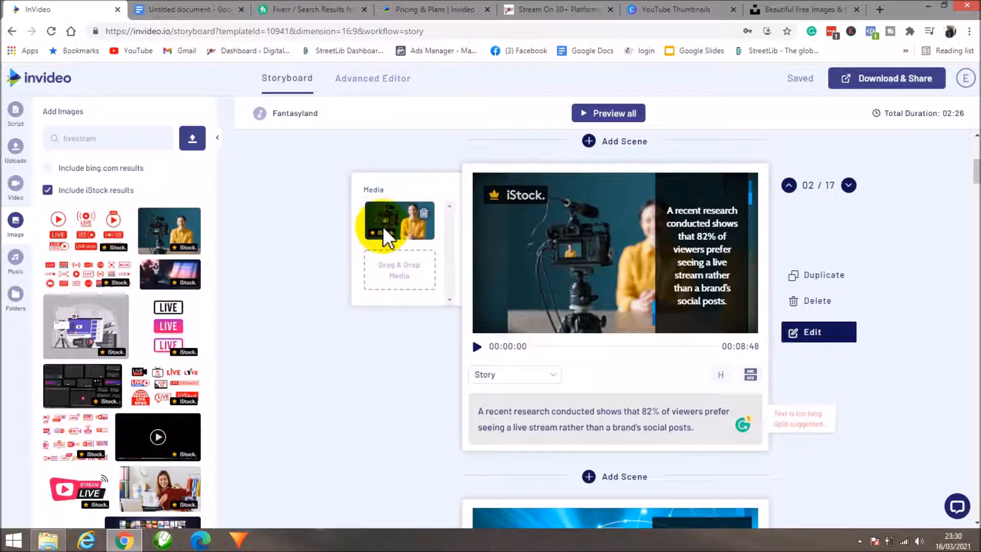
# - Revisit the free photos on Unsplash, return to InVideo, and examine the replaced media in the first two storyboard scenes
pyautogui.click(777, 9)
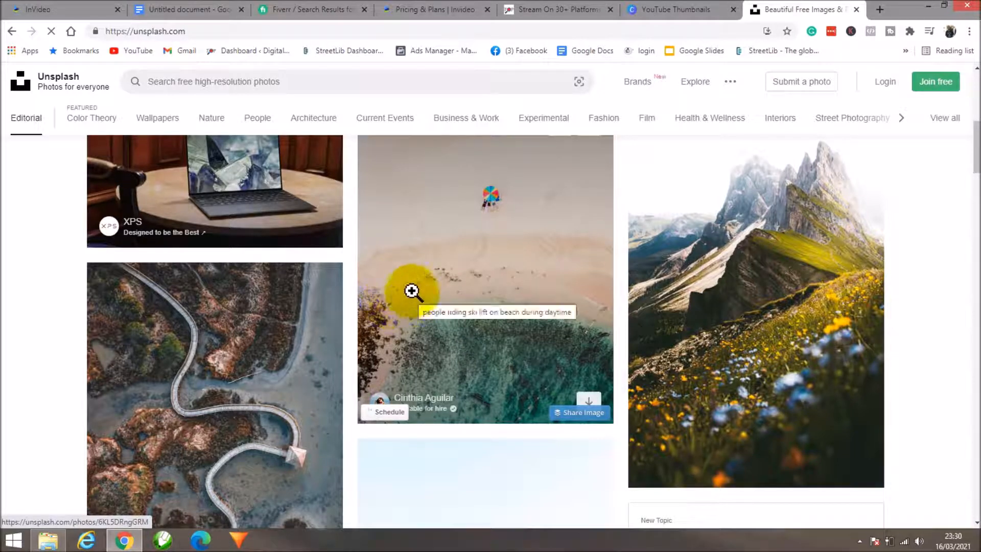
pyautogui.click(70, 9)
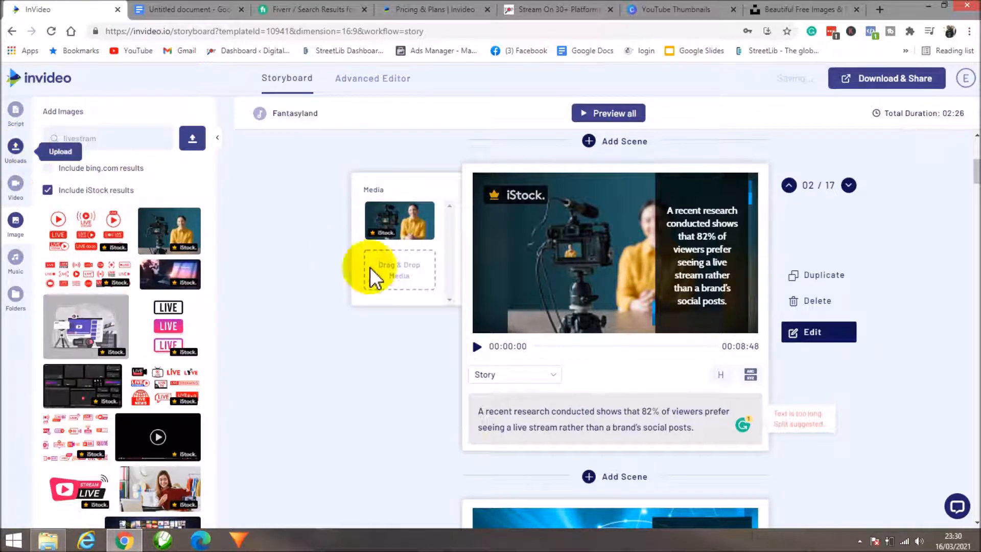
pyautogui.scroll(-1, 452, 274)
pyautogui.scroll(-1, 451, 274)
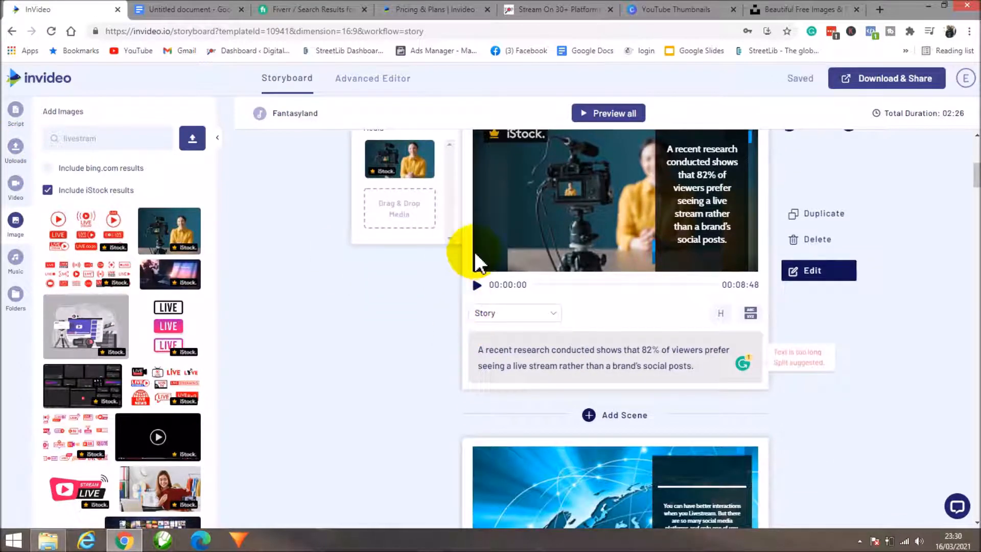
pyautogui.scroll(4, 397, 258)
pyautogui.scroll(-3, 471, 405)
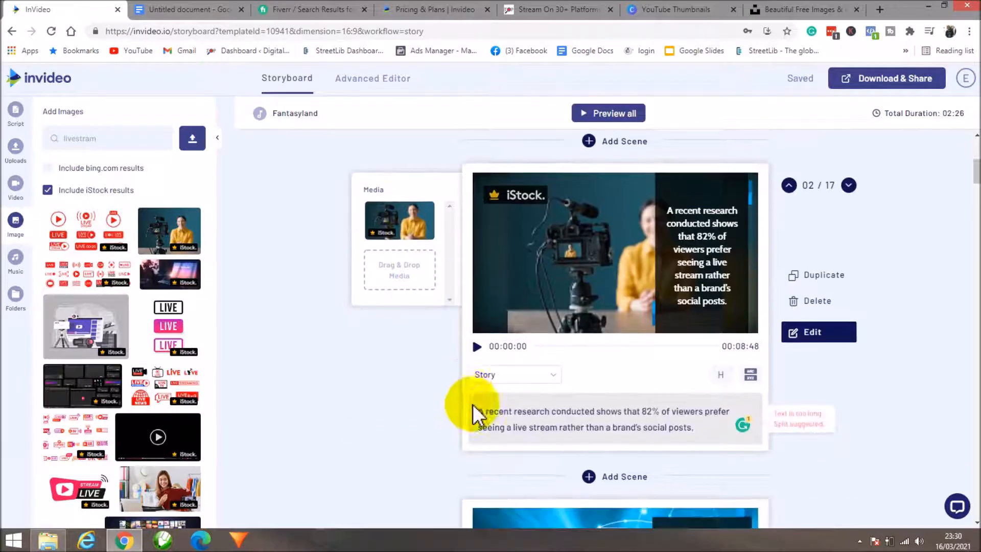
pyautogui.moveTo(160, 283); pyautogui.dragTo(377, 306)
pyautogui.scroll(-1, 337, 277)
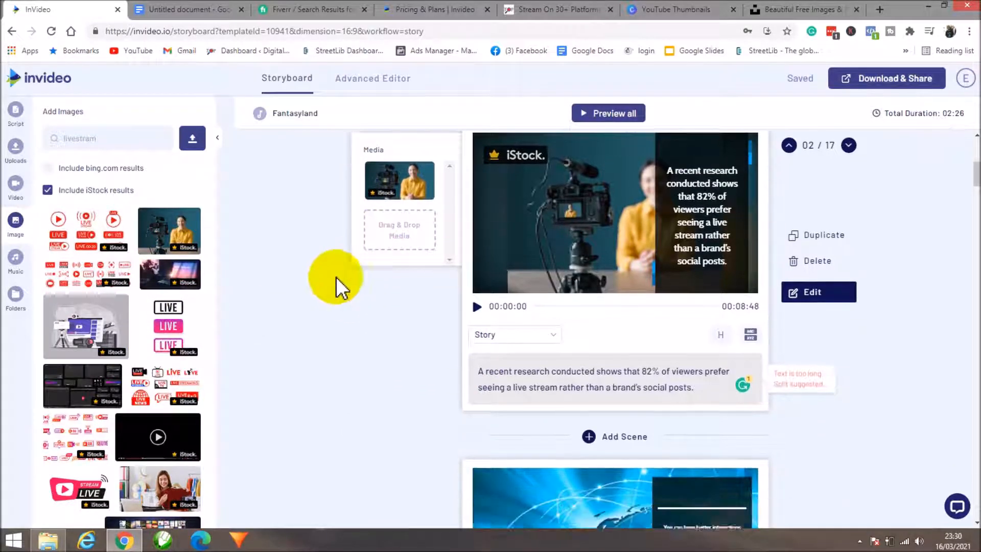
pyautogui.scroll(1, 336, 277)
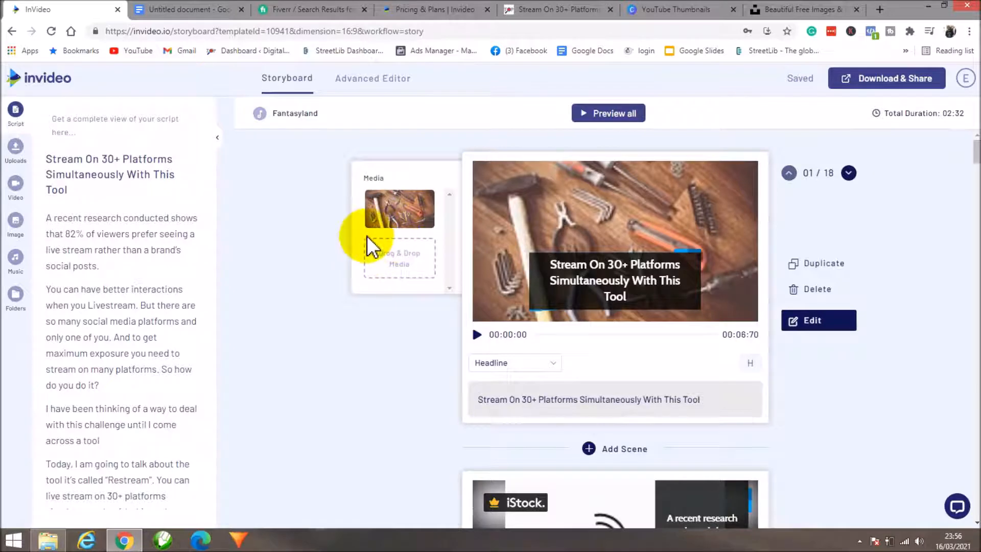
pyautogui.scroll(-2, 632, 266)
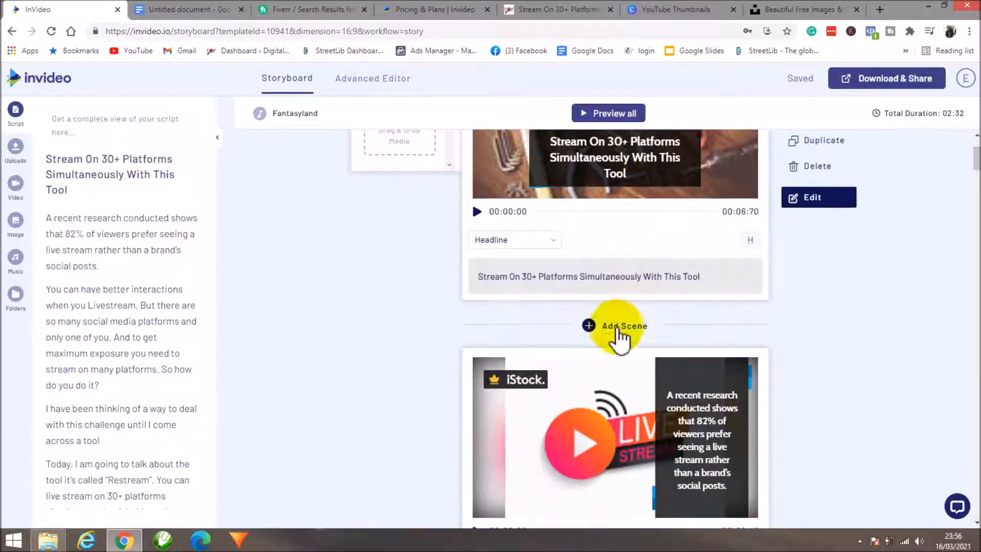
pyautogui.scroll(2, 620, 332)
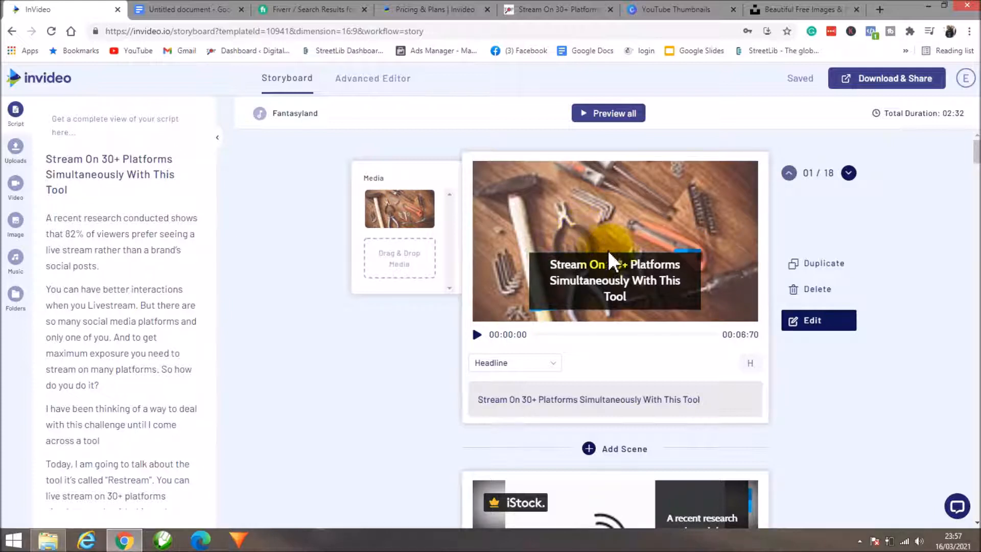
pyautogui.scroll(-2, 593, 247)
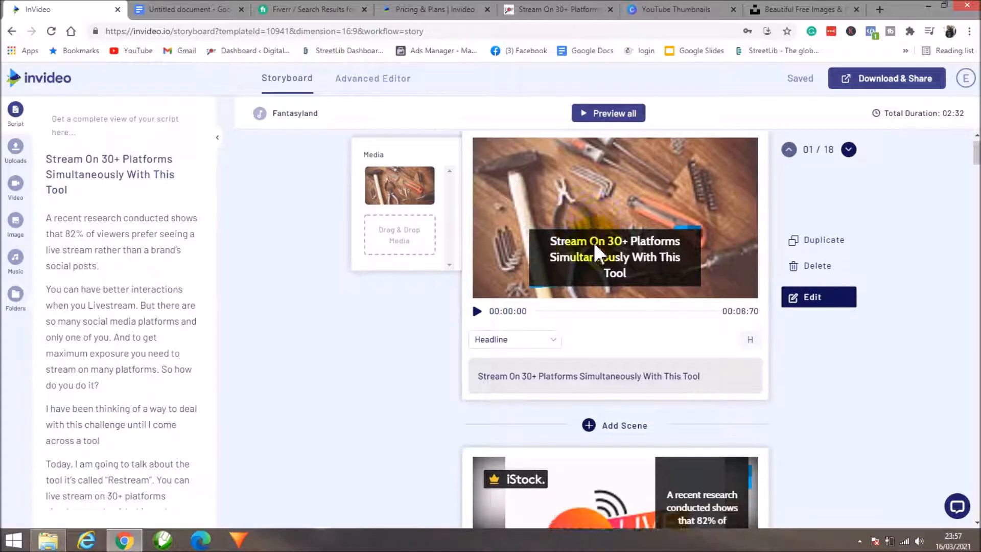
pyautogui.scroll(2, 593, 248)
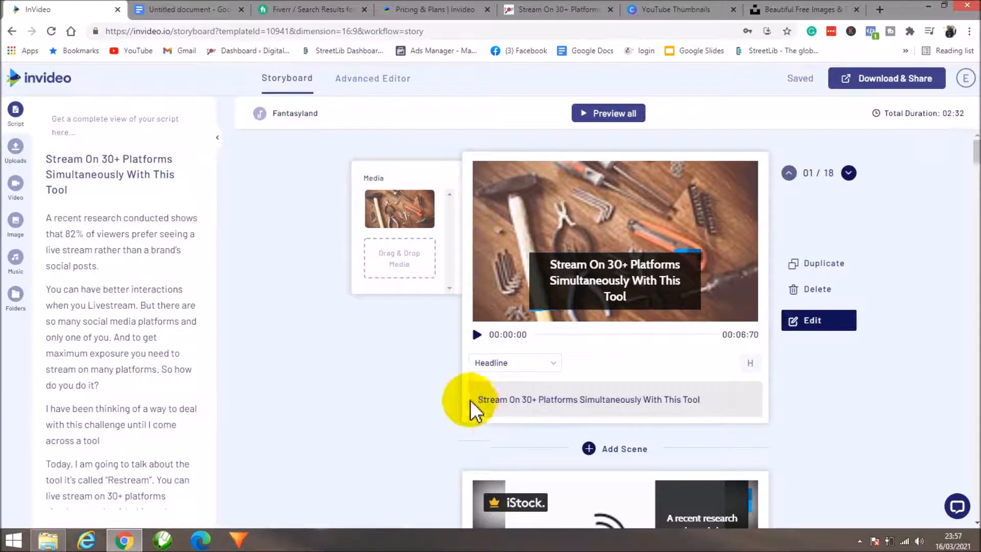
pyautogui.scroll(-2, 560, 229)
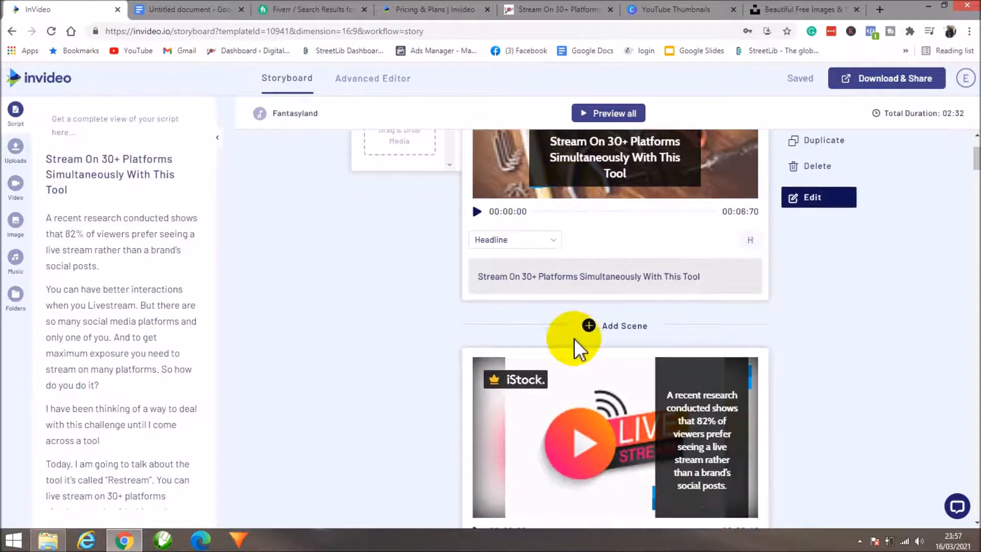
pyautogui.scroll(-3, 577, 278)
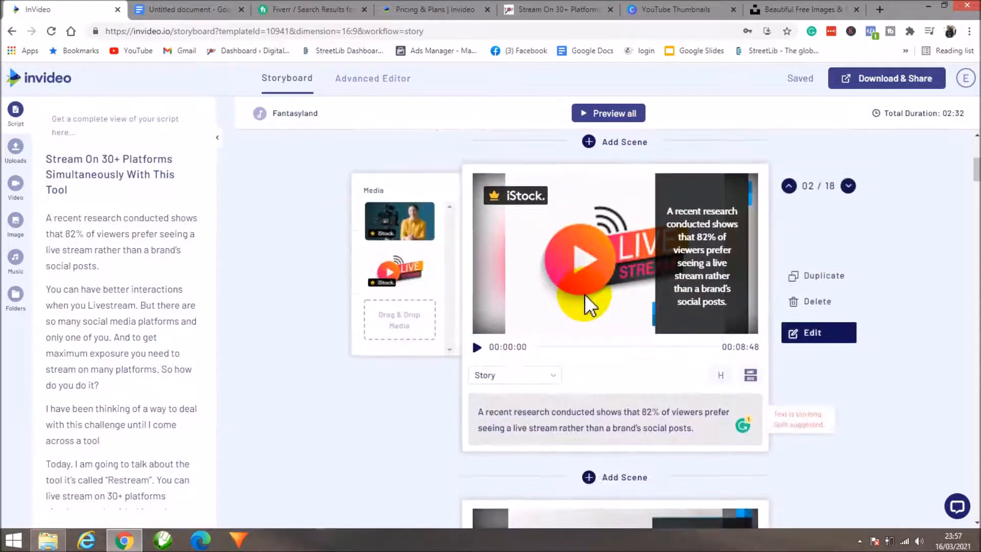
pyautogui.scroll(5, 587, 299)
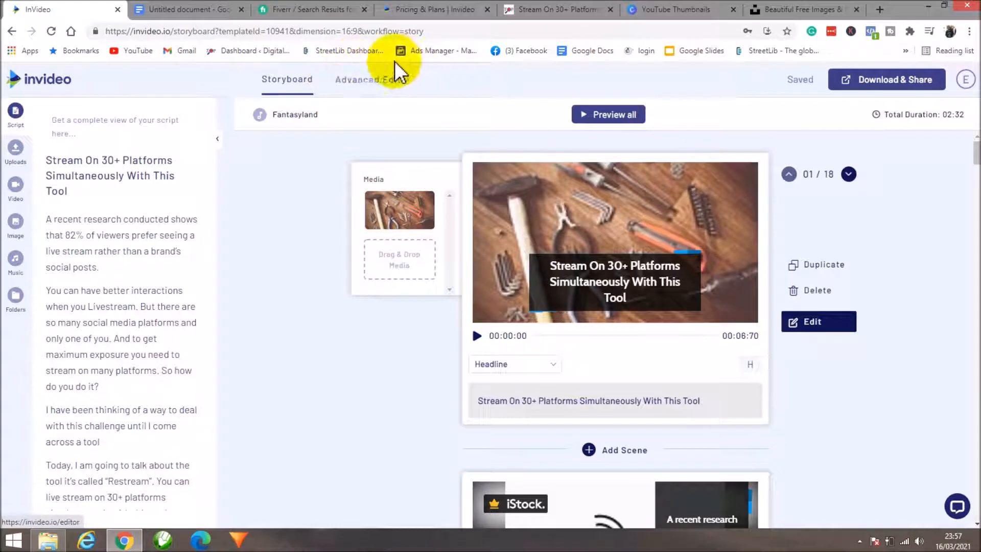
# - Switch the project from the storyboard to the Advanced Editor and check its voice-over options and timeline track
pyautogui.click(357, 84)
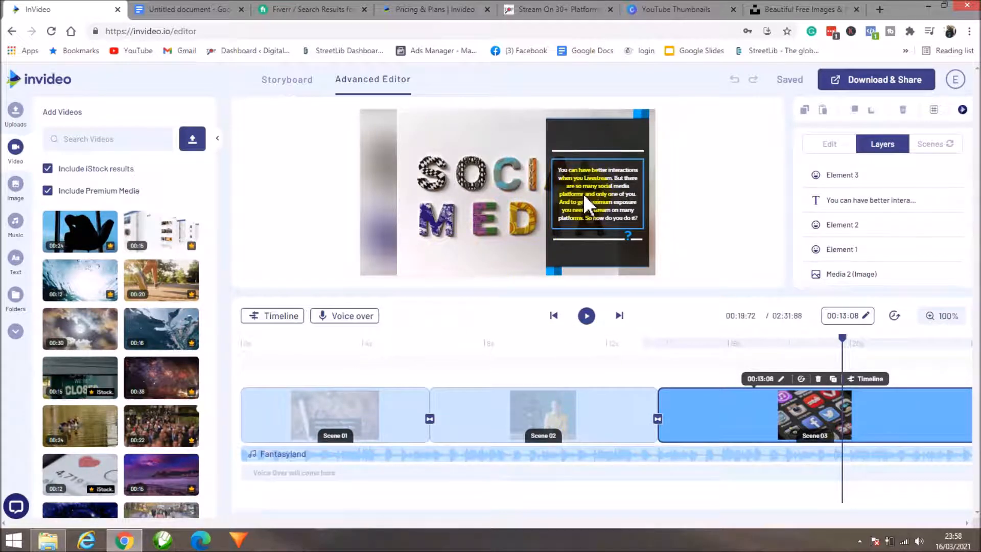
pyautogui.click(743, 179)
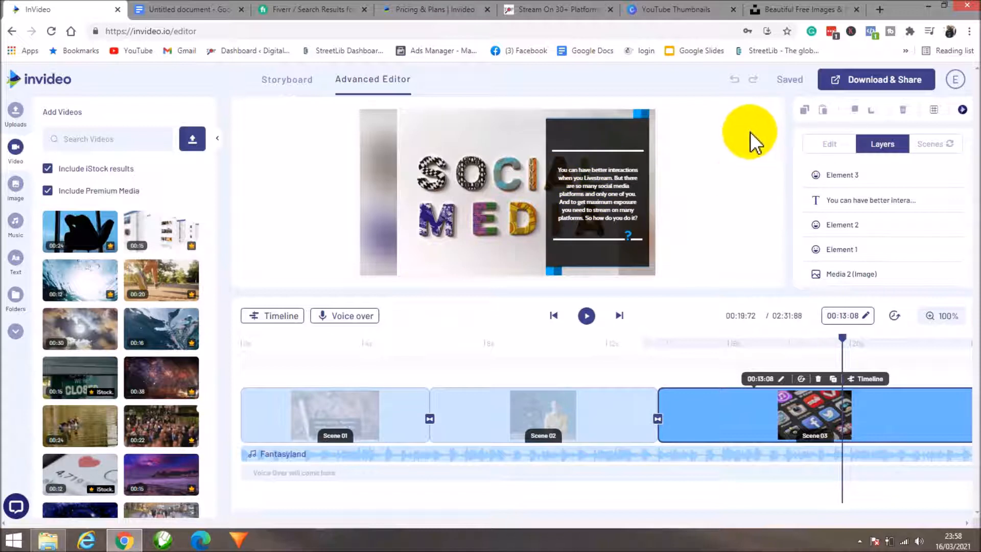
pyautogui.click(352, 316)
pyautogui.moveTo(646, 462)
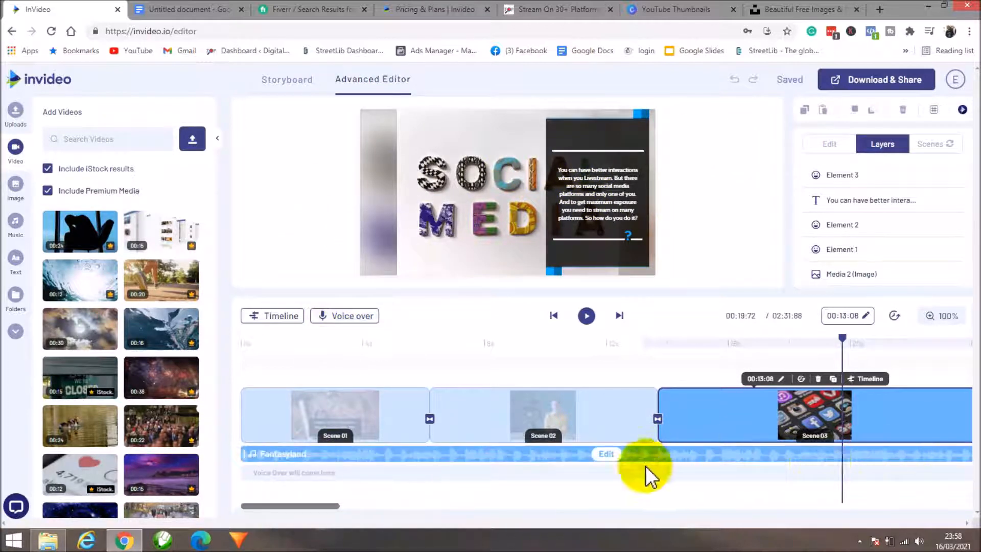
# - Start an automated text-to-speech voice-over at the very beginning of Scene 01
pyautogui.click(316, 405)
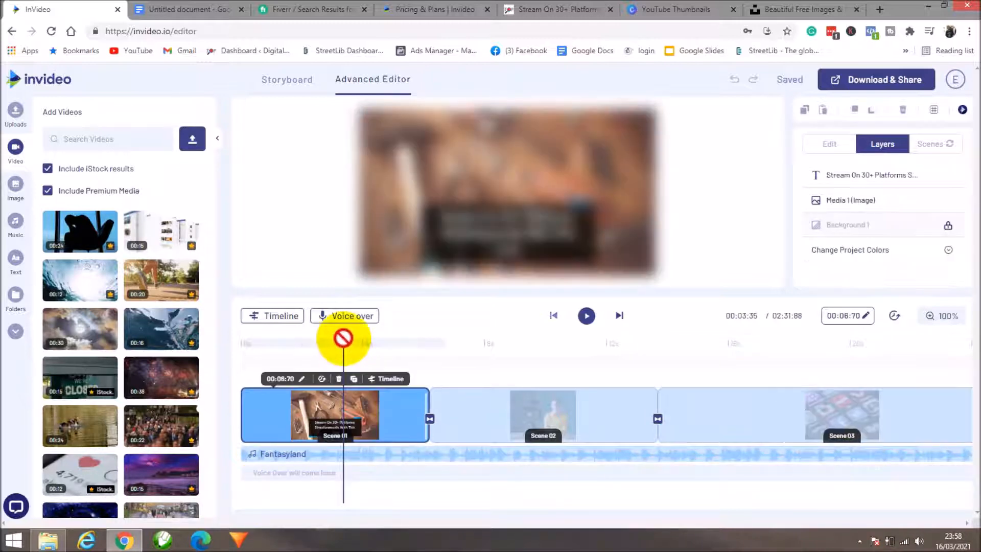
pyautogui.moveTo(344, 341); pyautogui.dragTo(304, 360)
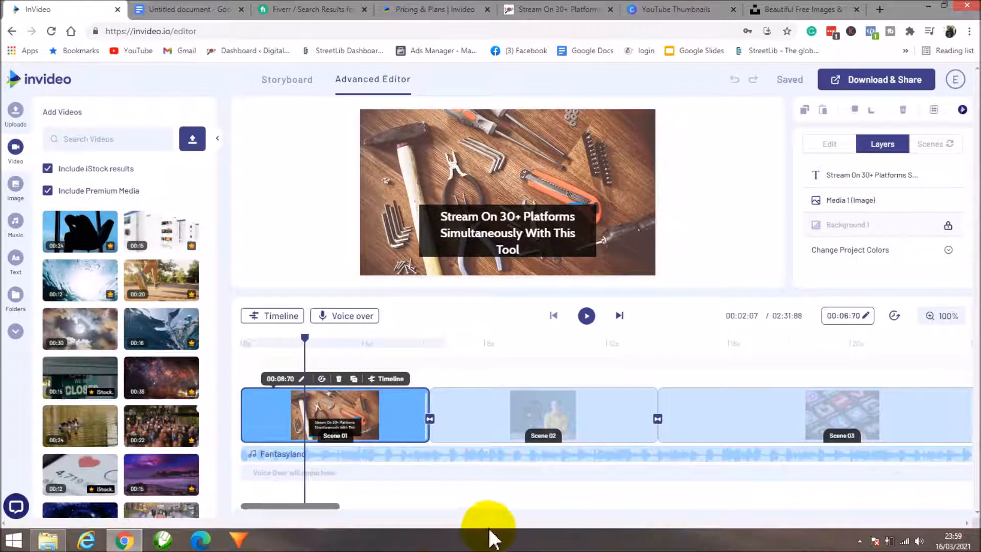
pyautogui.moveTo(307, 347); pyautogui.dragTo(242, 354)
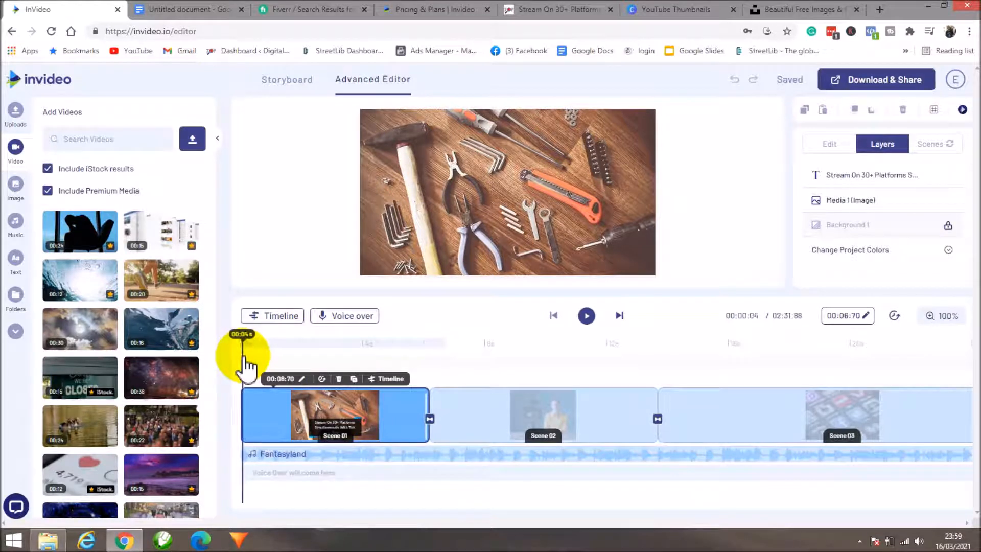
pyautogui.click(335, 318)
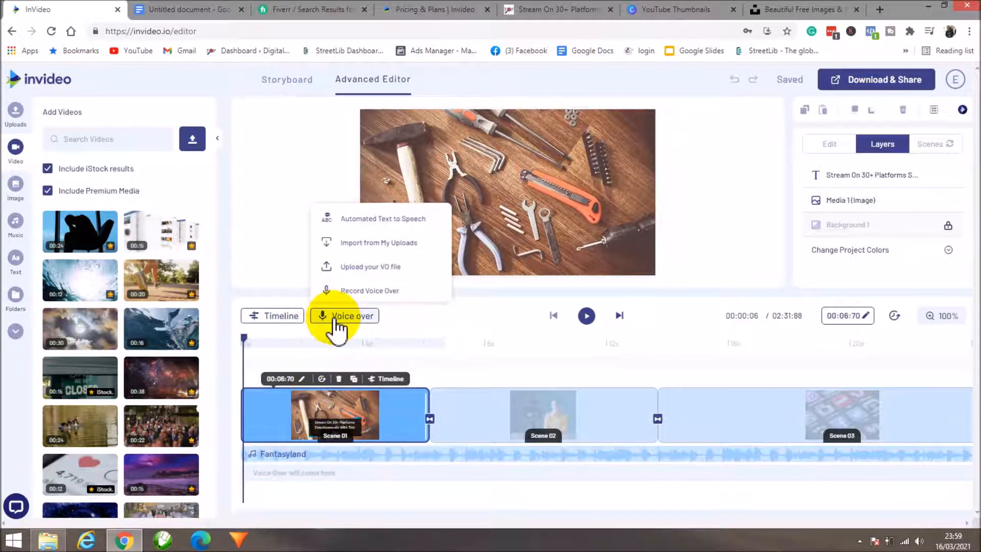
pyautogui.click(372, 220)
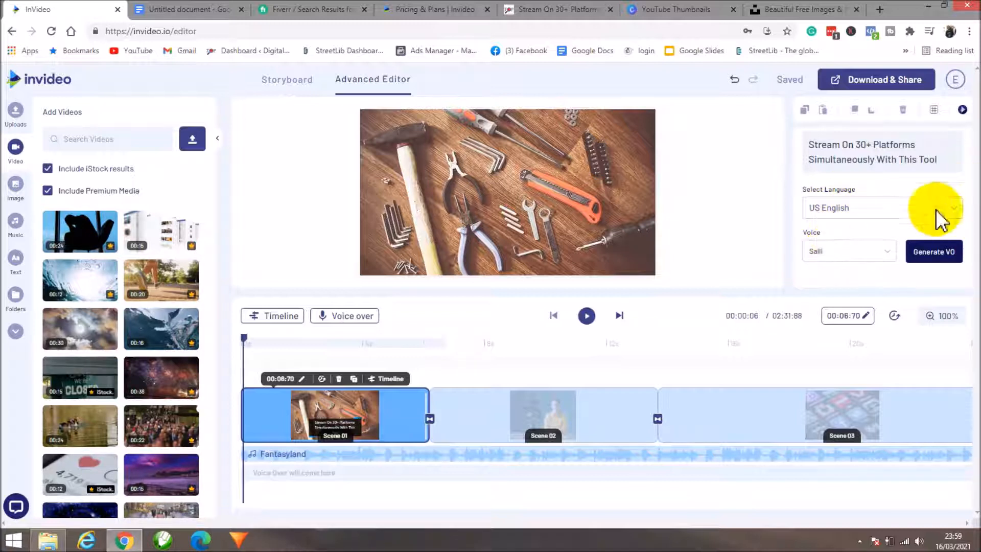
# - Generate the Scene 01 voice-over in US English with the Matthew voice and add it to that scene only
pyautogui.click(886, 251)
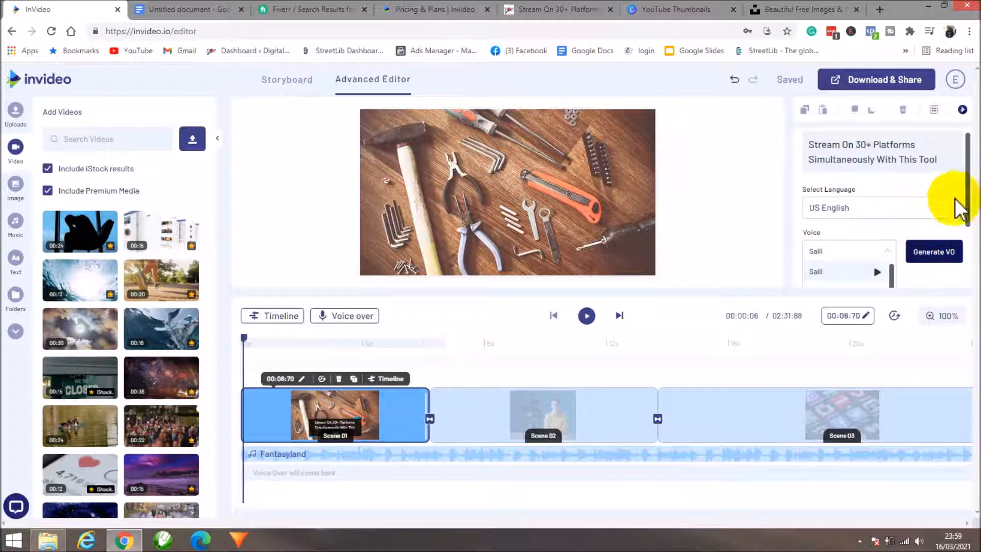
pyautogui.click(969, 188)
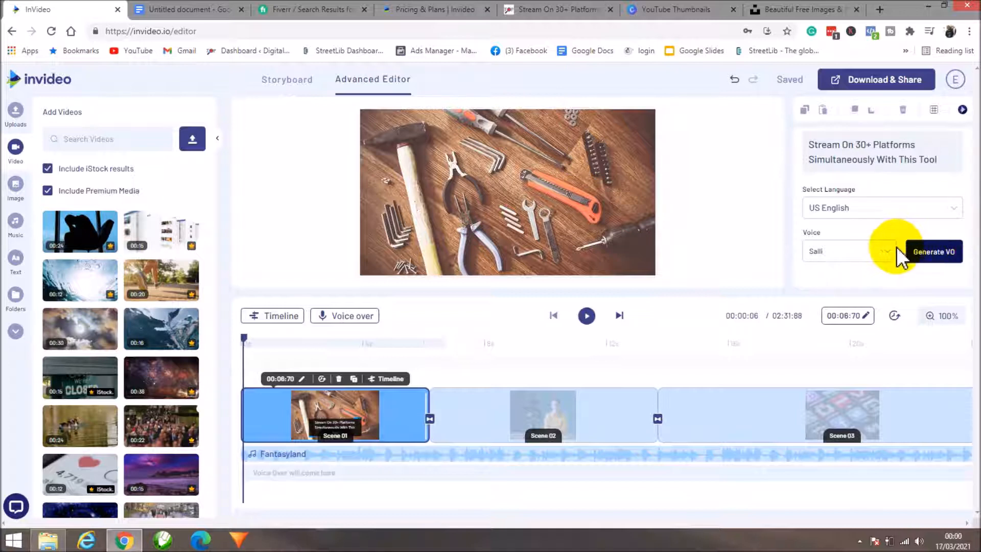
pyautogui.click(879, 253)
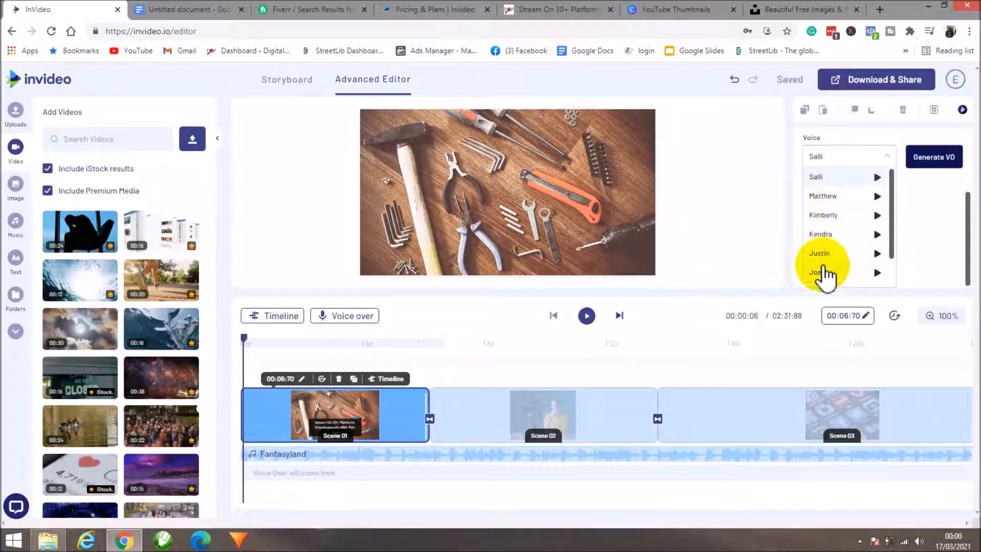
pyautogui.click(828, 196)
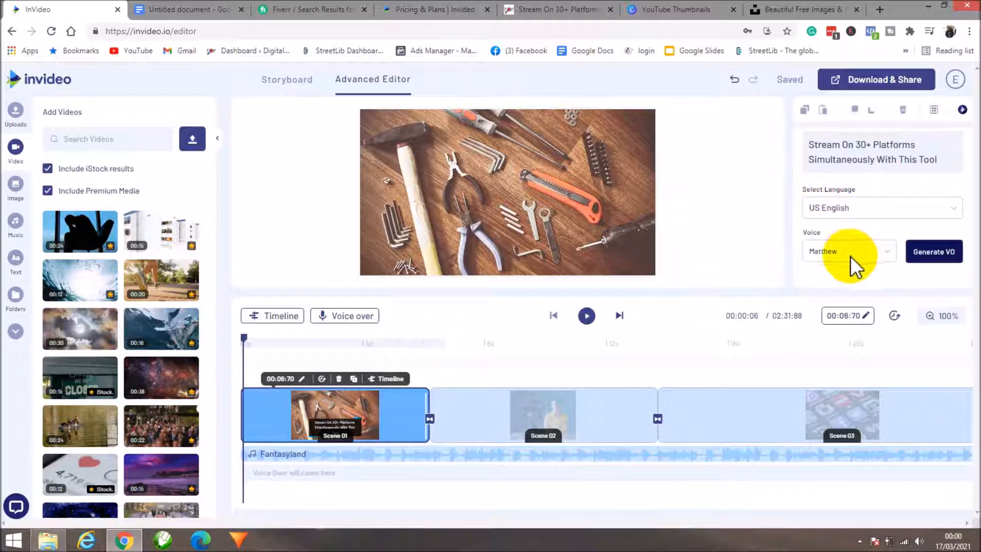
pyautogui.click(934, 252)
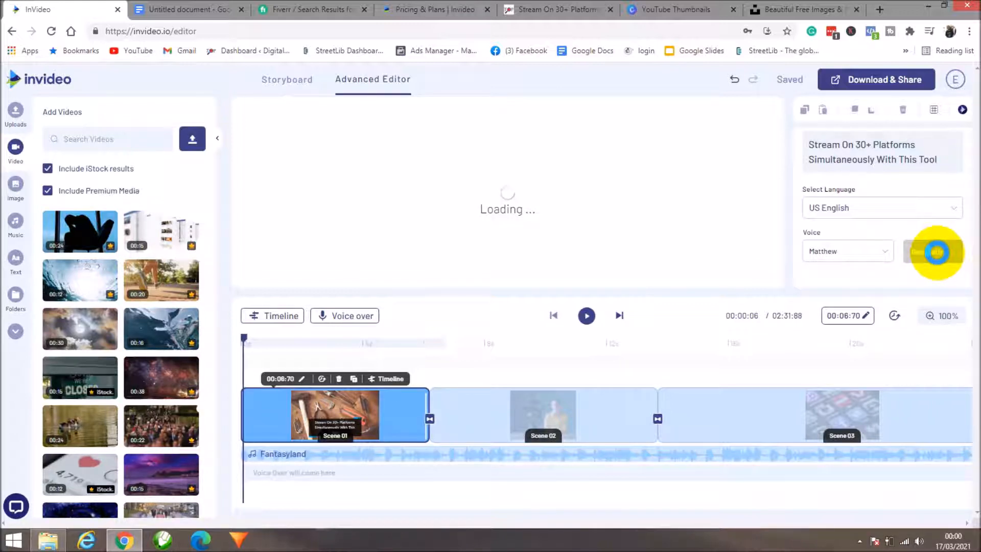
pyautogui.scroll(-2, 937, 253)
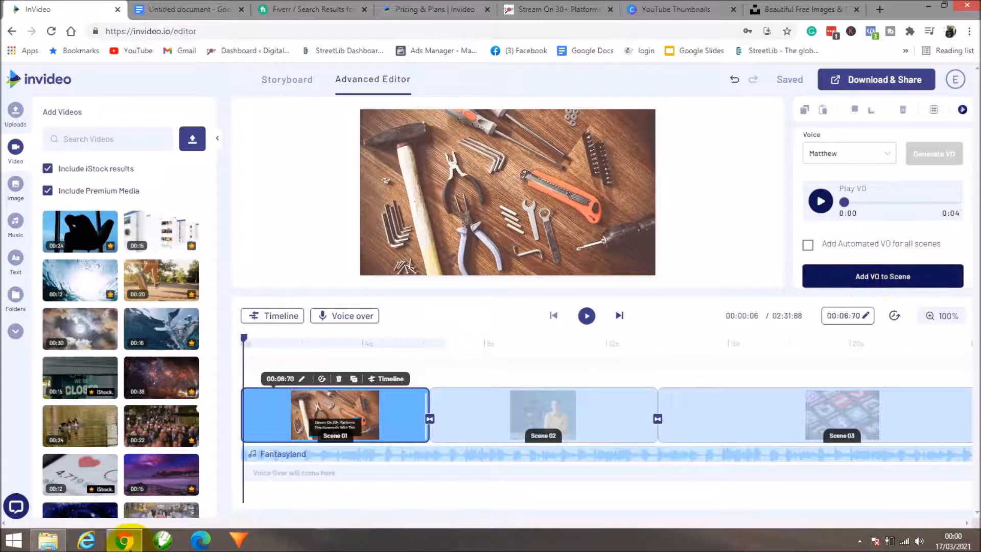
pyautogui.click(878, 278)
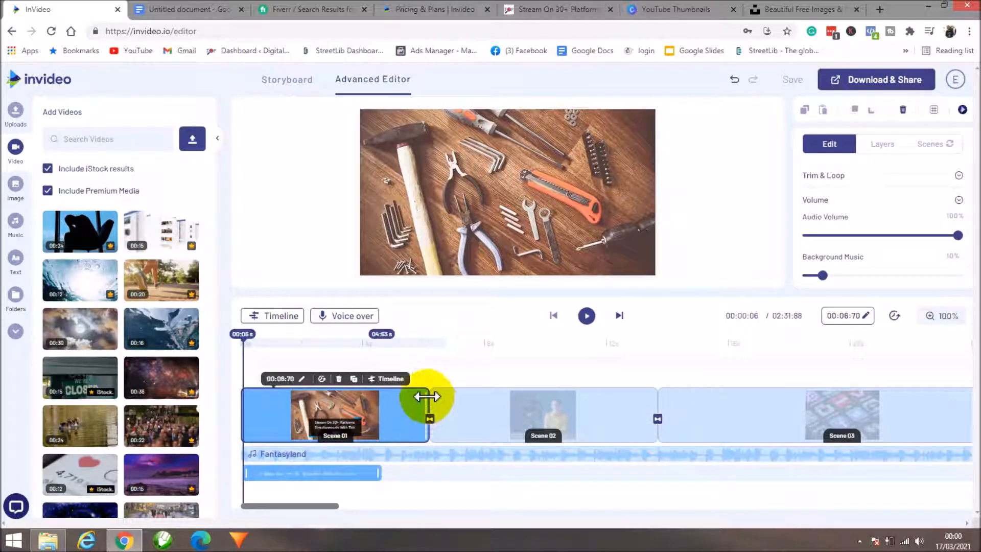
# - Shorten Scene 01 on the timeline to 00:05:22 so it ends just after its voice-over
pyautogui.moveTo(427, 396); pyautogui.dragTo(339, 492)
pyautogui.click(343, 411)
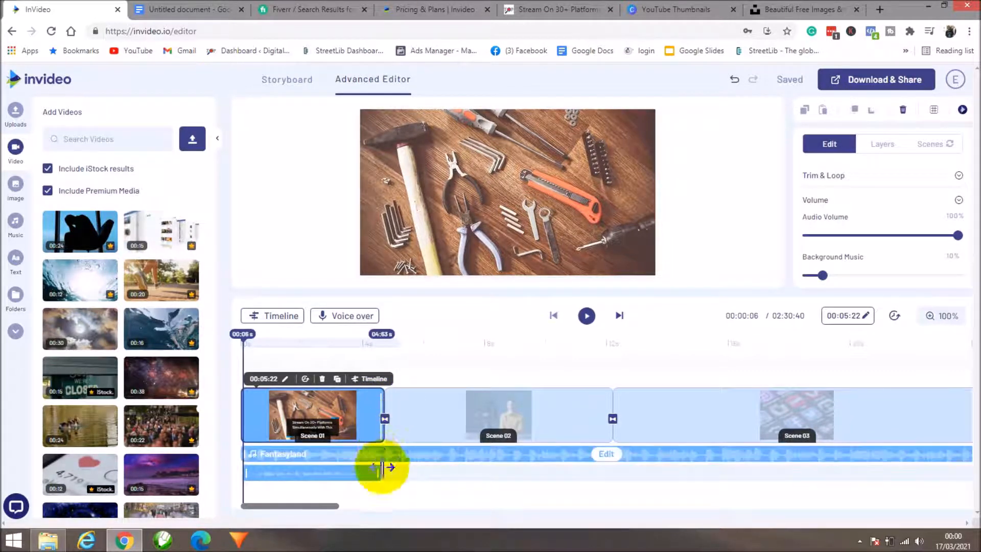
# - Generate a US English text-to-speech voice-over with the Matthew voice for Scene 02 and add it from the scene's start
pyautogui.click(406, 419)
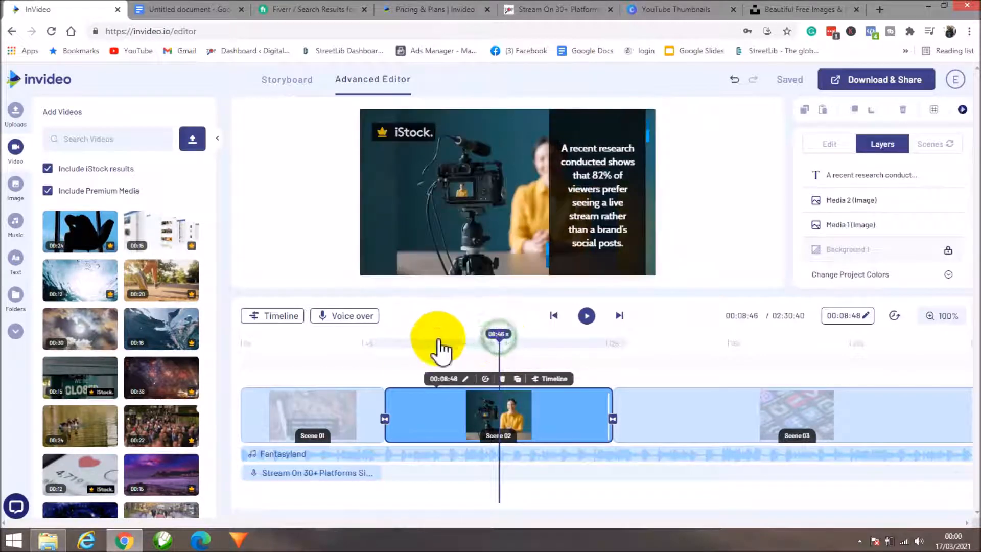
pyautogui.click(389, 343)
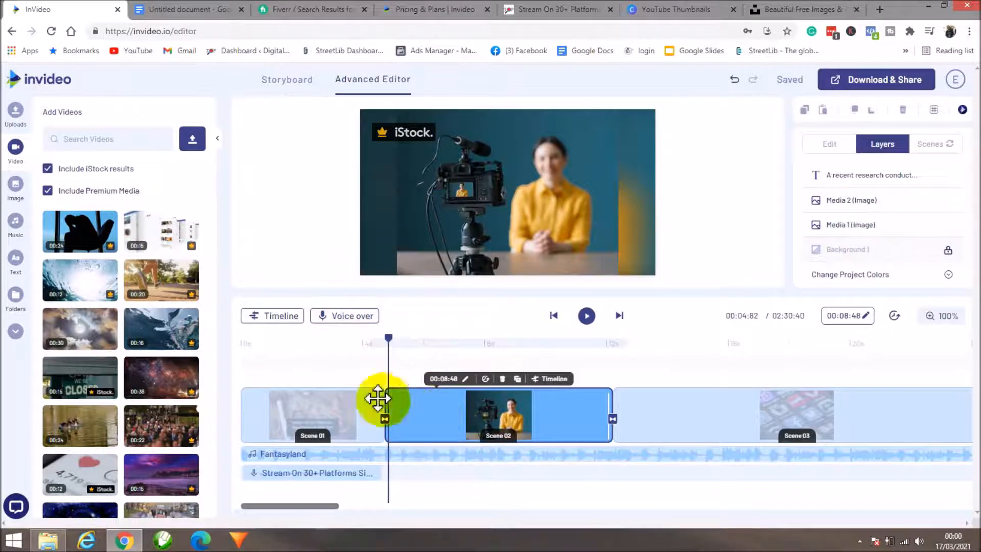
pyautogui.moveTo(346, 319)
pyautogui.click(383, 217)
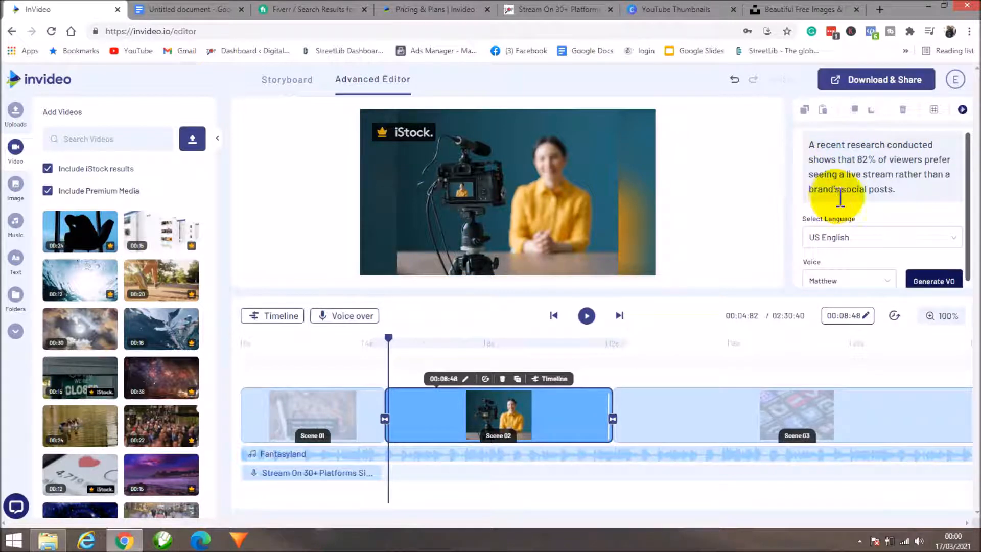
pyautogui.scroll(-1, 840, 197)
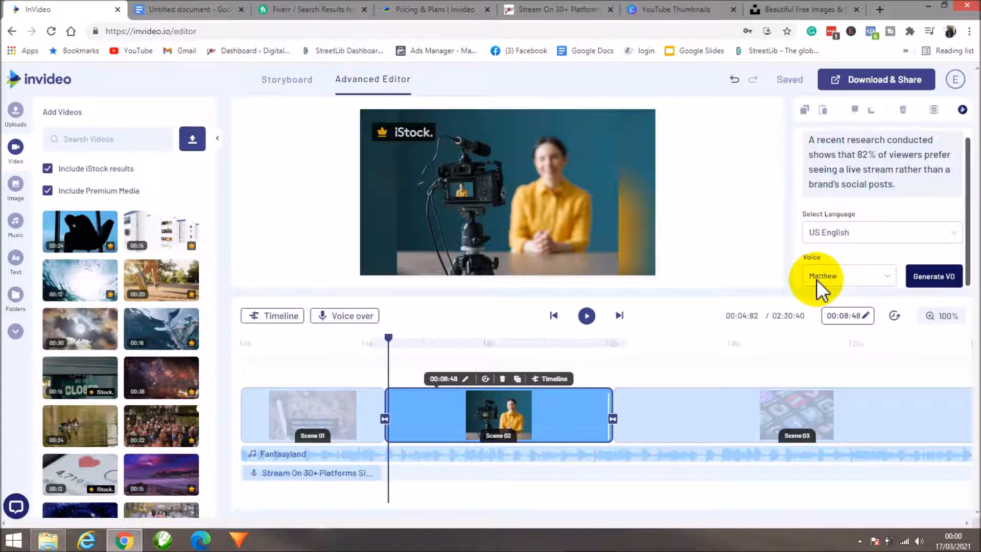
pyautogui.click(878, 277)
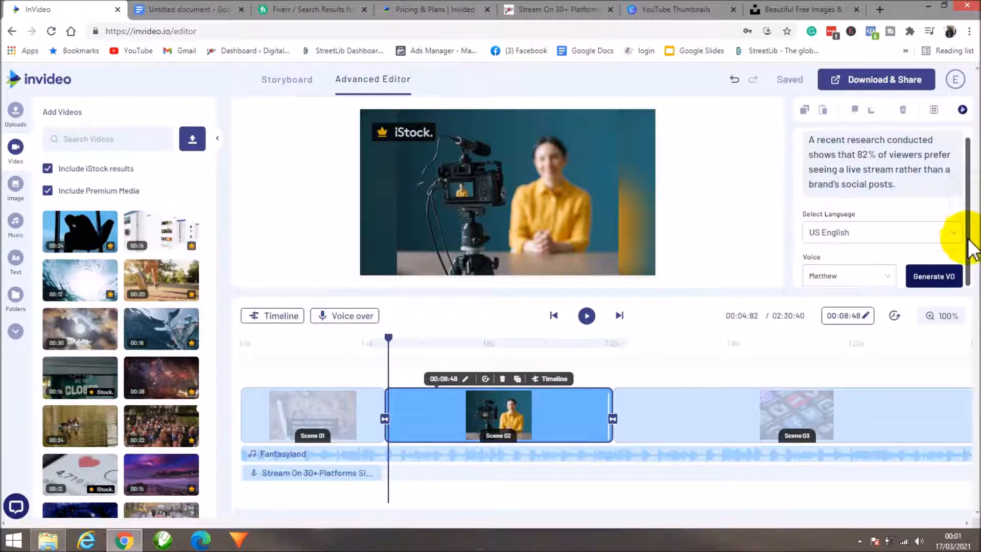
pyautogui.click(935, 277)
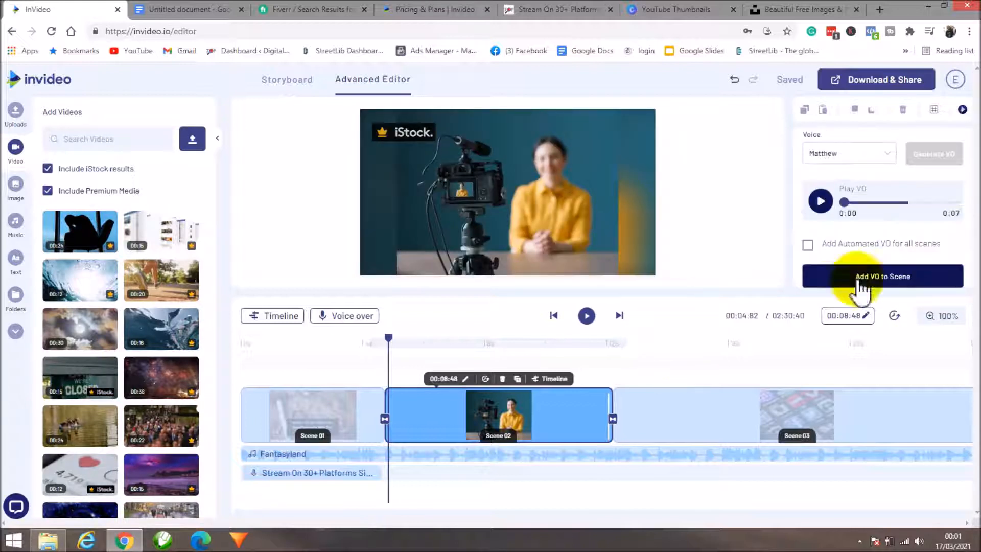
pyautogui.click(874, 280)
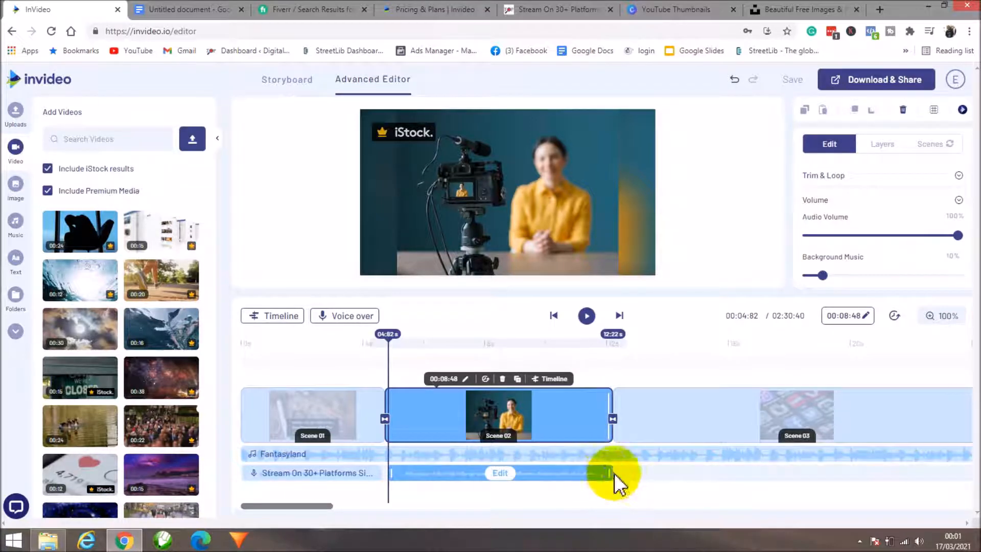
# - Add a US English text-to-speech voice-over with the Matthew voice from Scene 03's start and extend the scene to 00:13:28
pyautogui.click(642, 402)
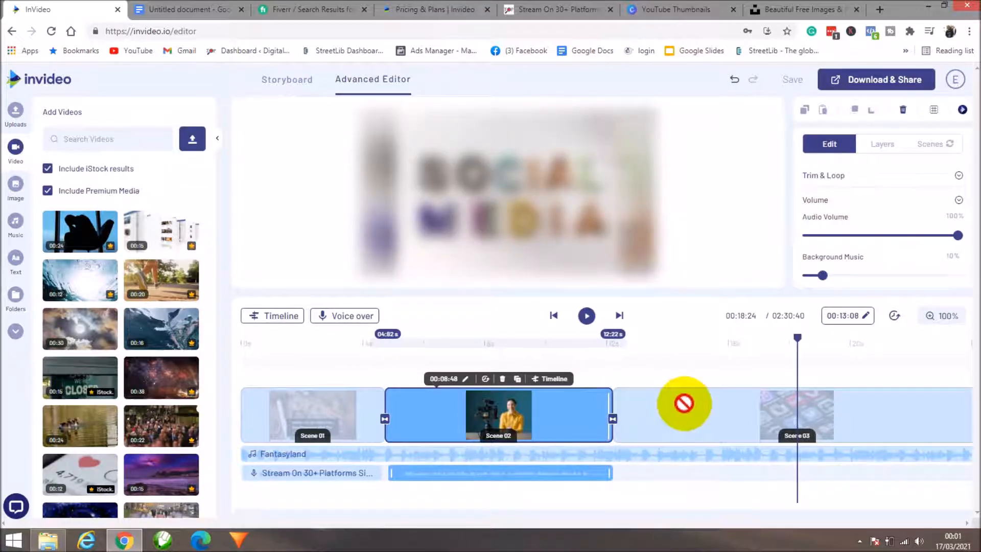
pyautogui.moveTo(806, 346); pyautogui.dragTo(614, 387)
pyautogui.click(345, 315)
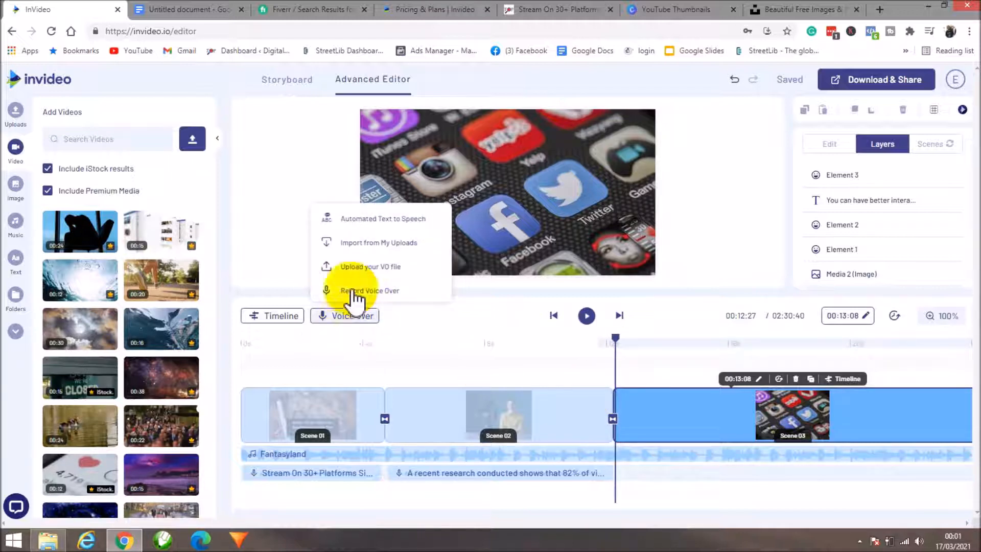
pyautogui.click(375, 220)
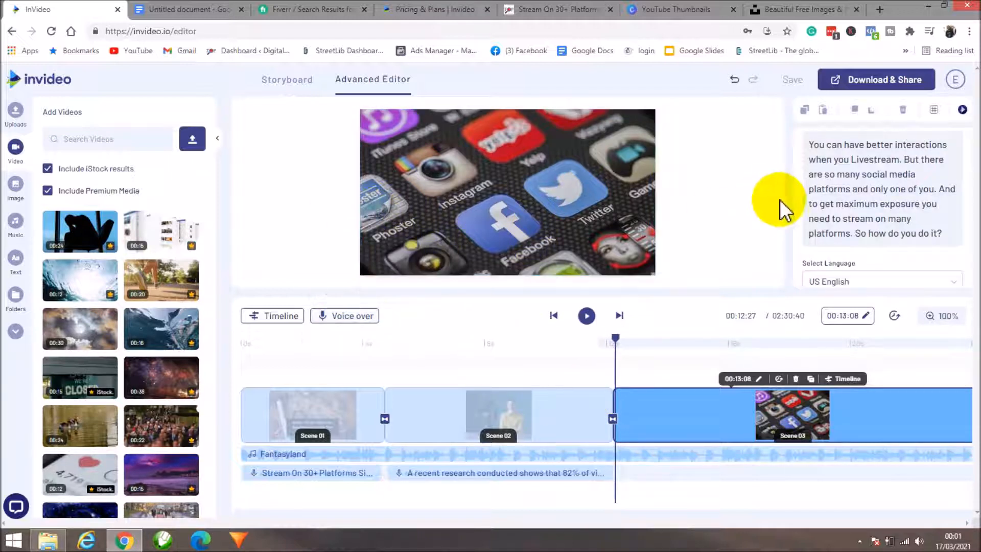
pyautogui.scroll(-1, 897, 253)
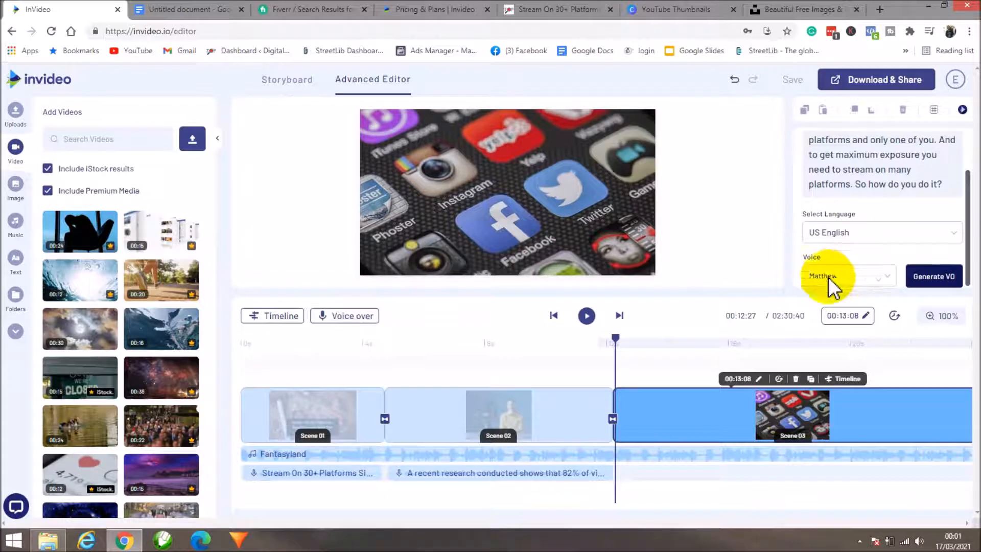
pyautogui.click(941, 279)
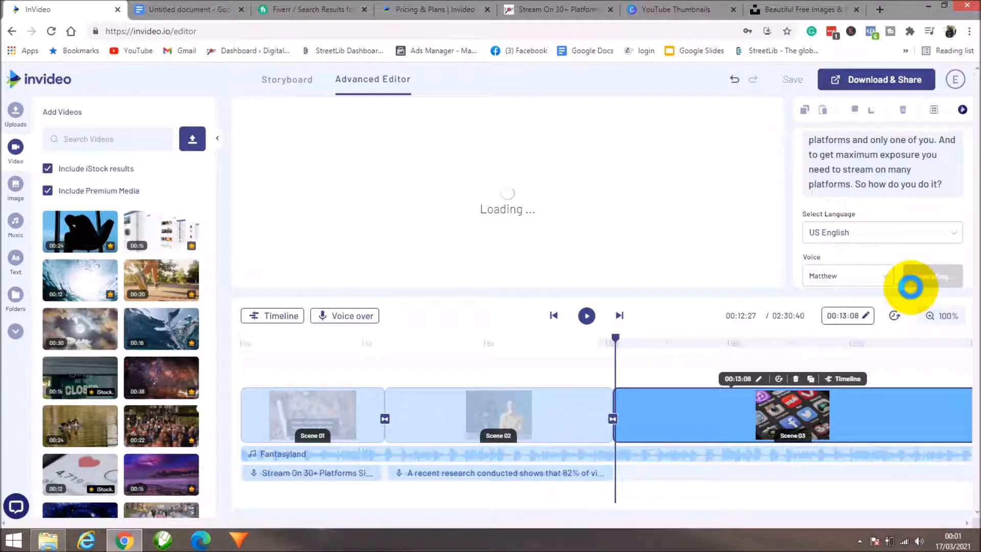
pyautogui.scroll(-2, 914, 293)
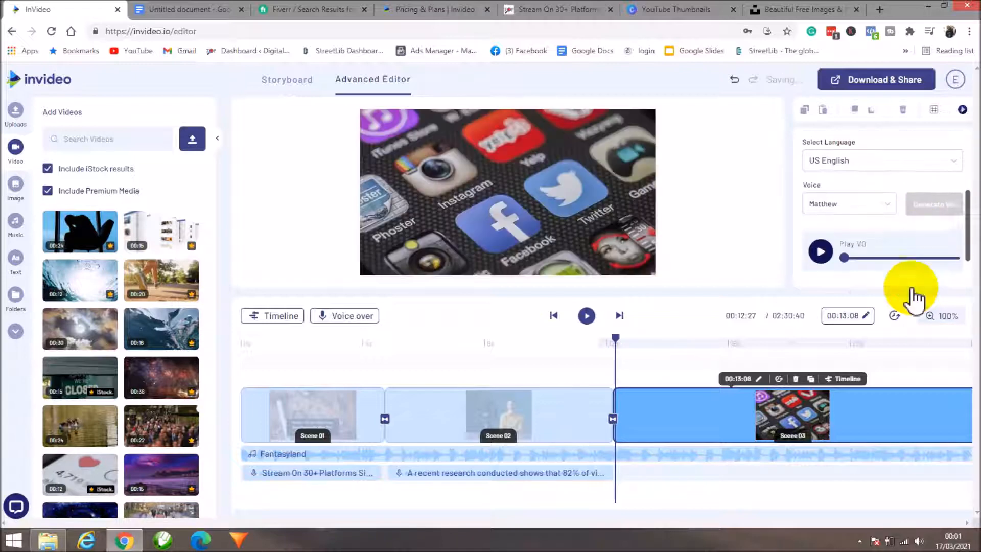
pyautogui.click(879, 279)
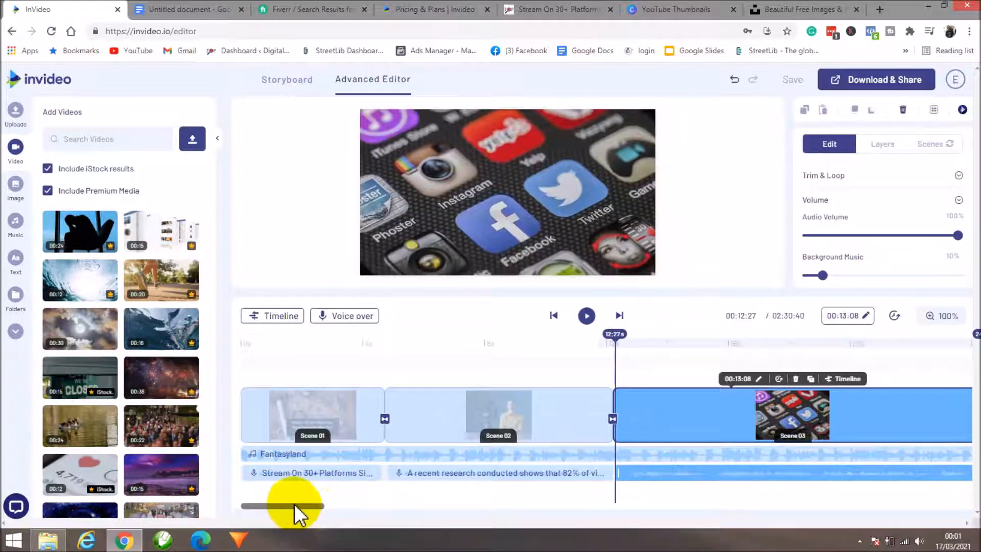
pyautogui.moveTo(290, 504); pyautogui.dragTo(343, 501)
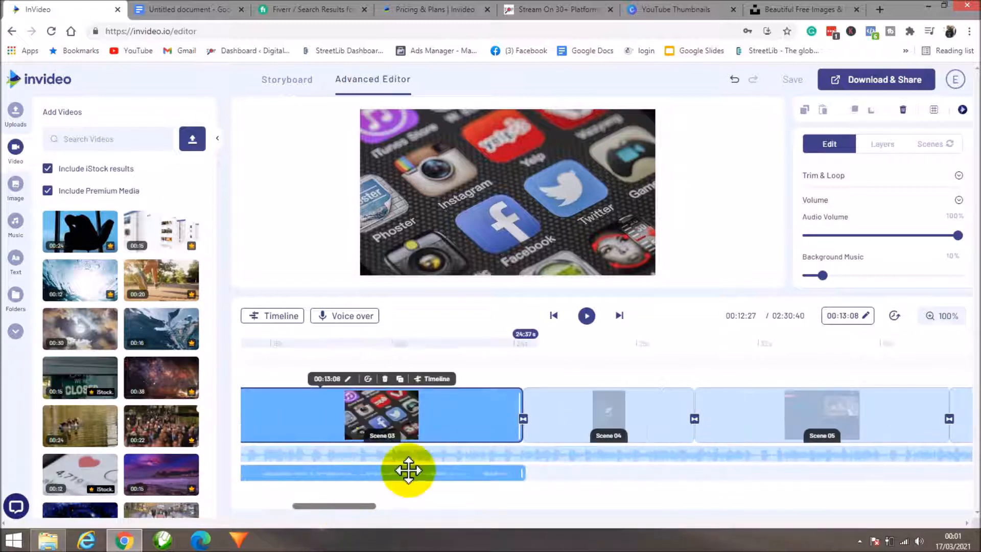
pyautogui.moveTo(521, 402); pyautogui.dragTo(528, 408)
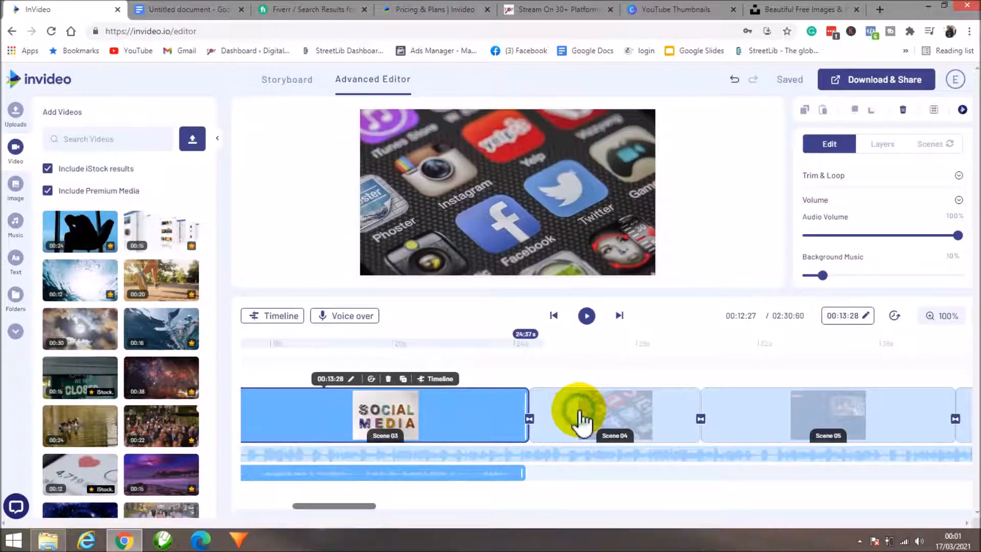
# - Generate a US English text-to-speech voice-over with the Matthew voice for Scene 04 and add it from the scene's start
pyautogui.click(582, 418)
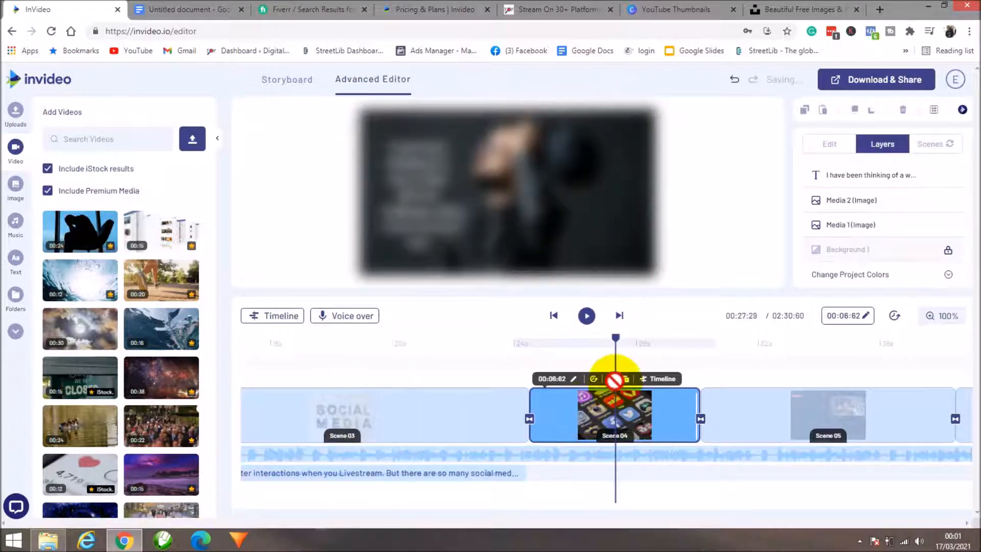
pyautogui.moveTo(614, 339); pyautogui.dragTo(538, 353)
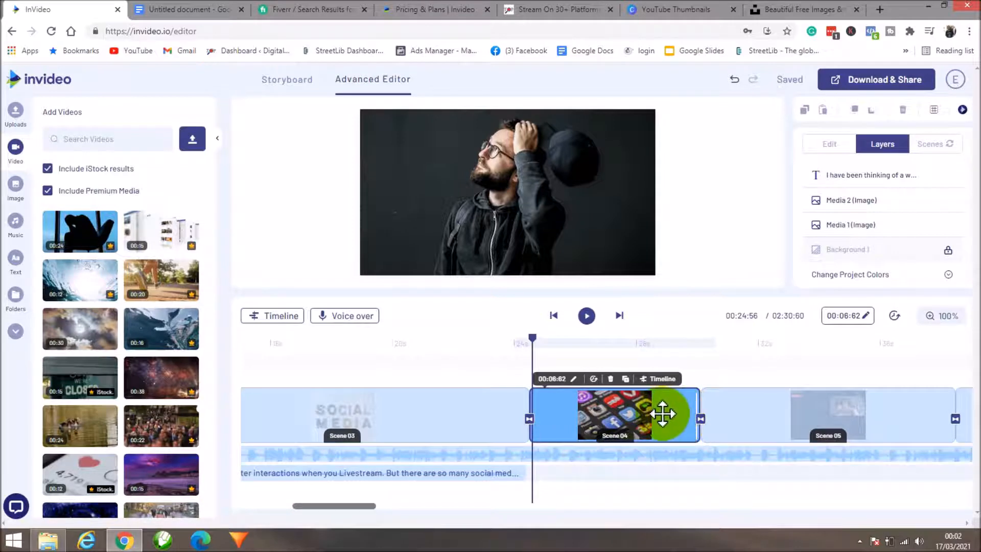
pyautogui.click(338, 317)
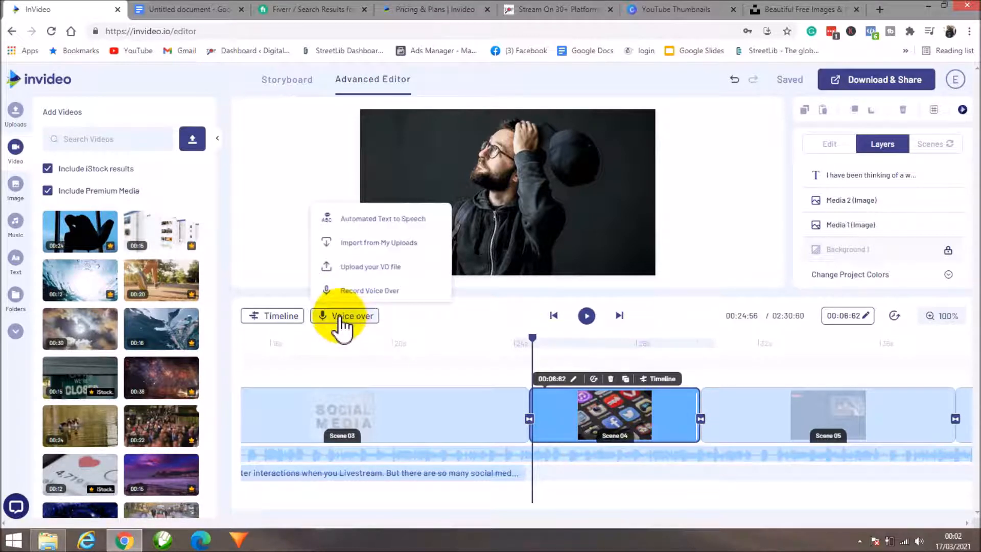
pyautogui.click(369, 225)
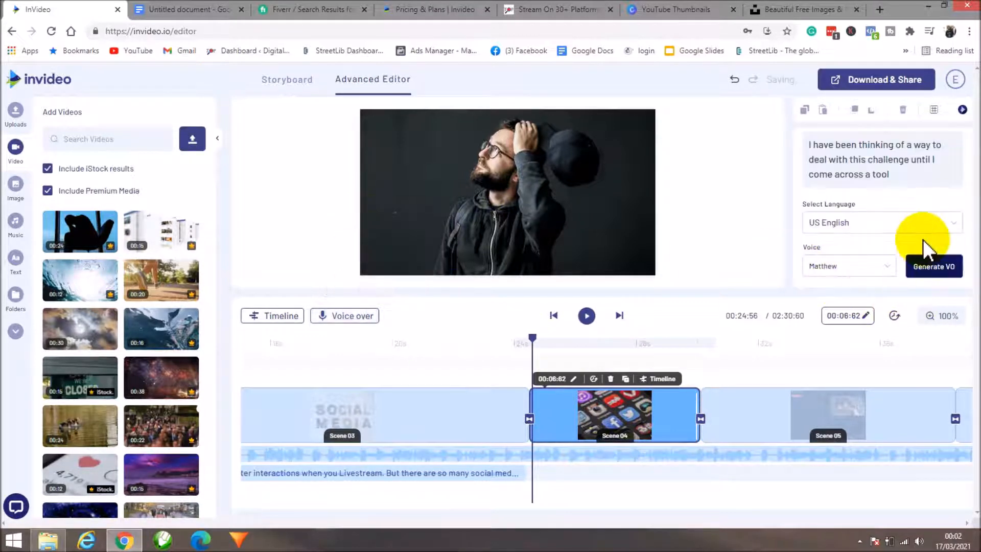
pyautogui.click(926, 274)
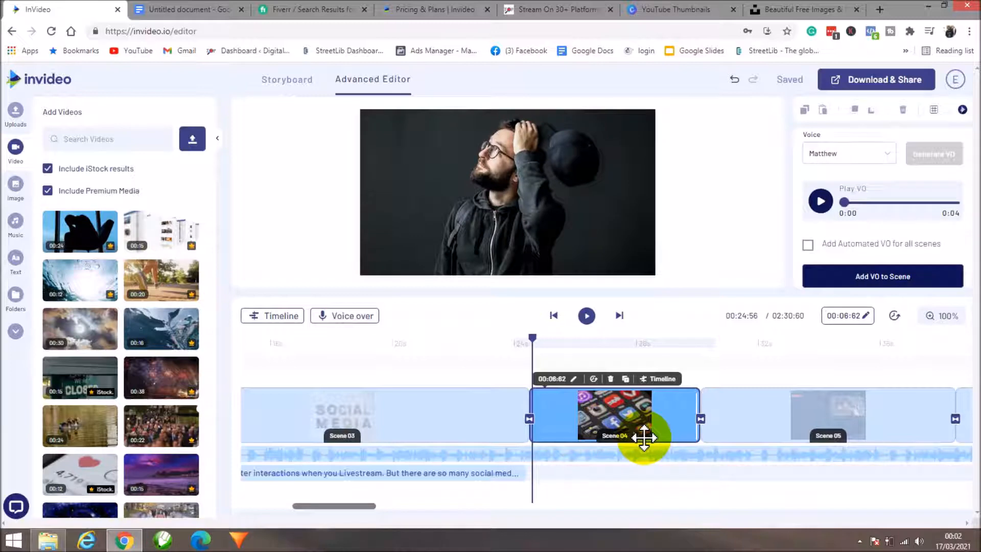
pyautogui.click(879, 278)
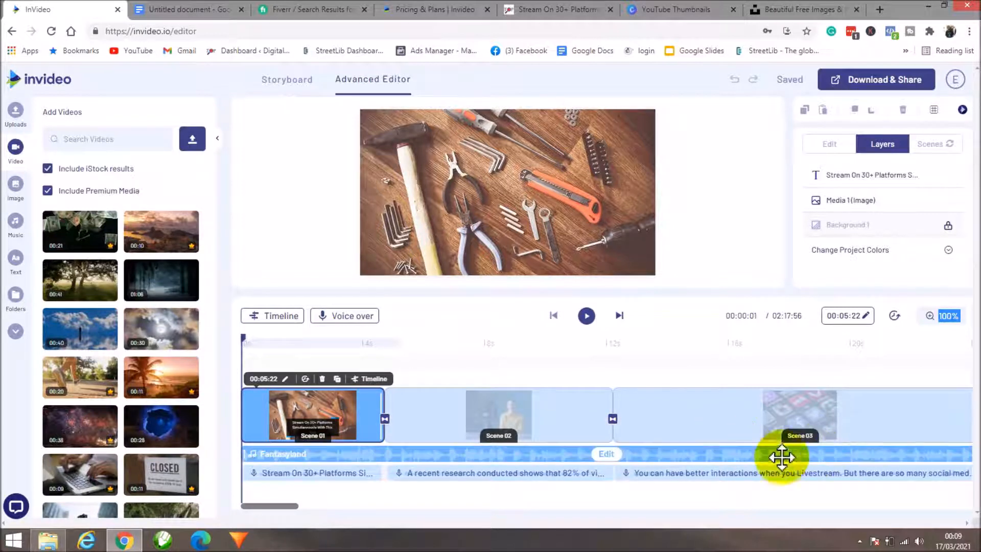
# - Play the Fantasyland background music track and delete it from the timeline
pyautogui.moveTo(269, 506); pyautogui.dragTo(315, 506)
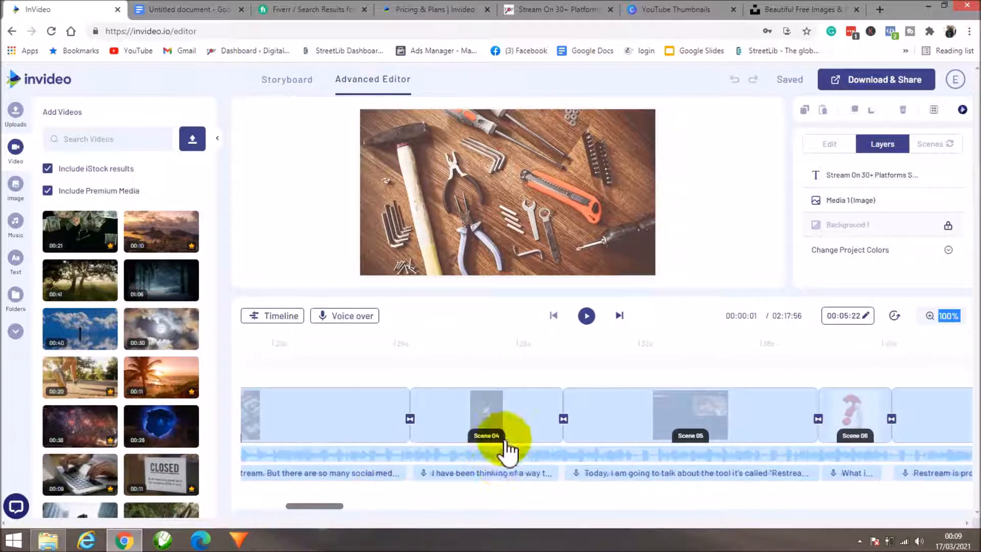
pyautogui.moveTo(336, 507); pyautogui.dragTo(247, 508)
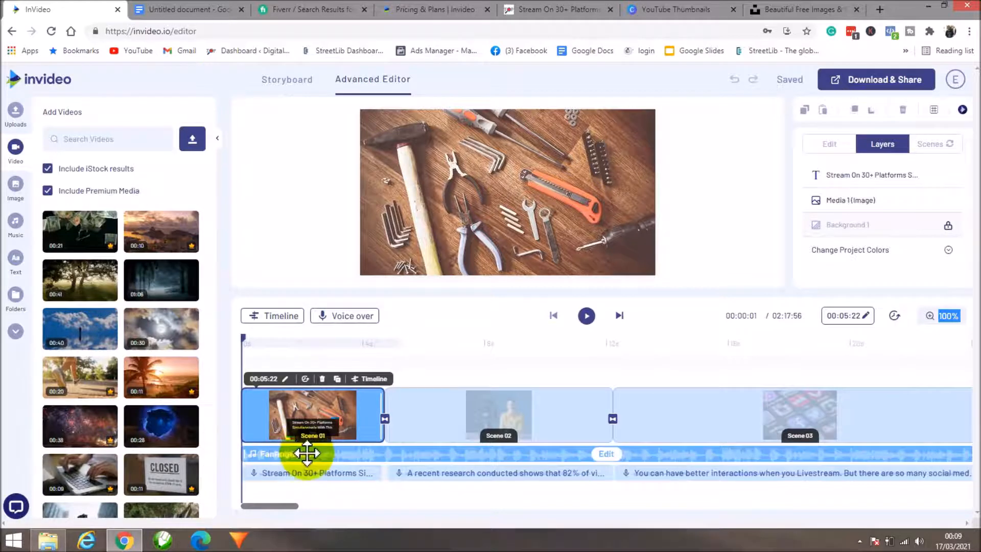
pyautogui.click(616, 458)
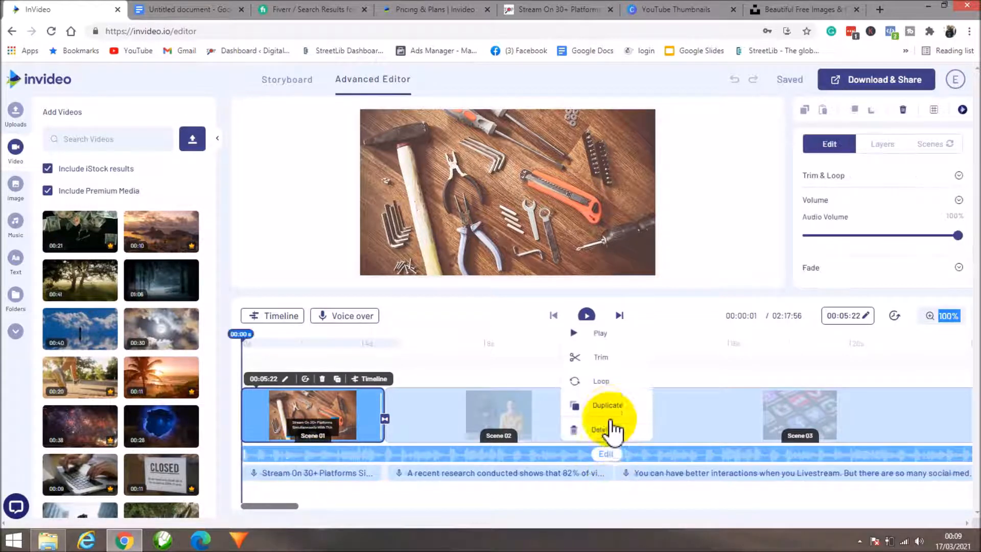
pyautogui.click(601, 332)
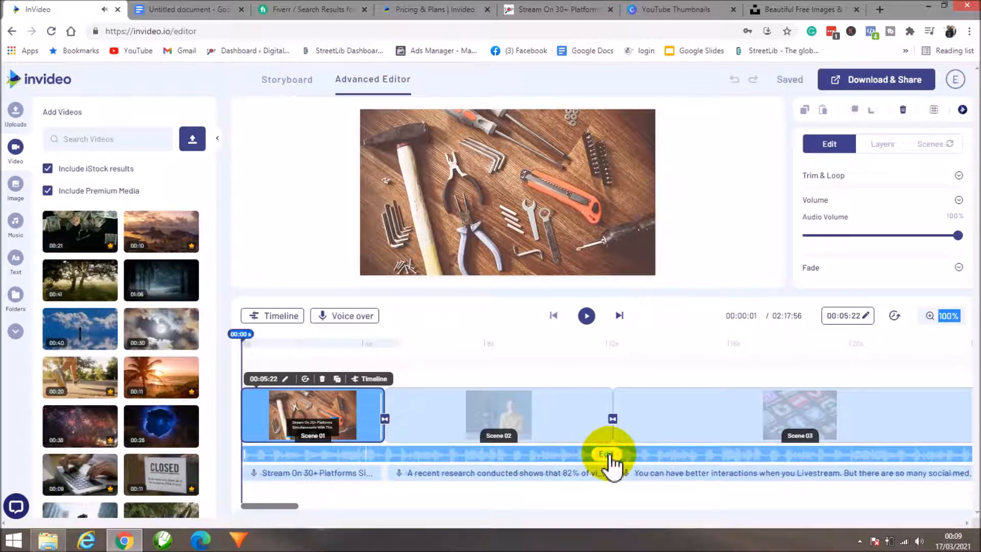
pyautogui.click(608, 456)
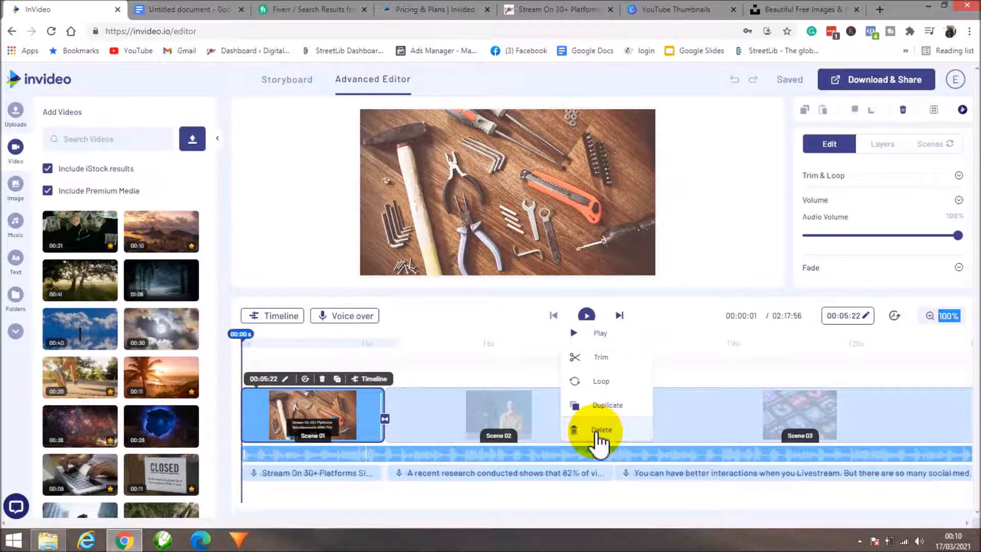
pyautogui.click(600, 430)
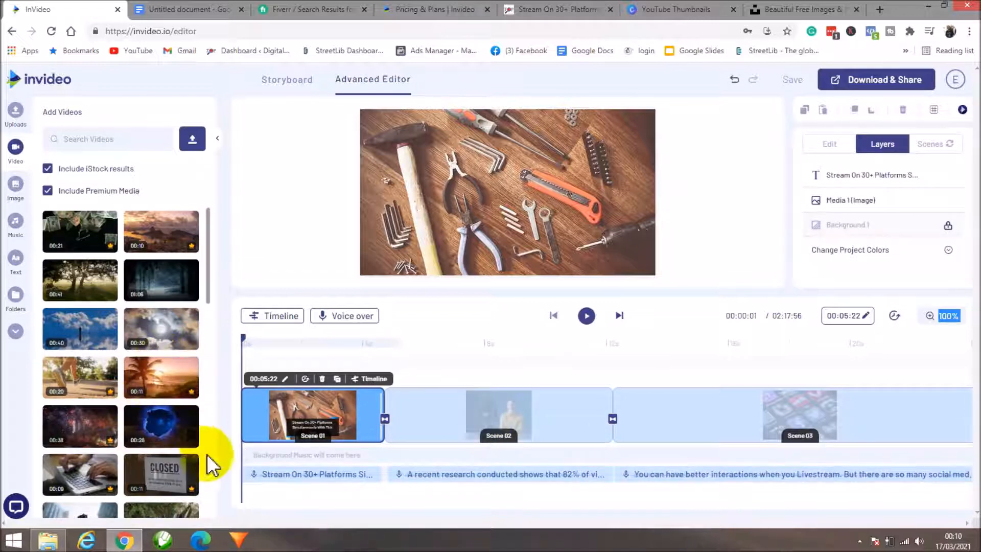
# - Browse the music library by genre and open the Ambient collection
pyautogui.click(16, 223)
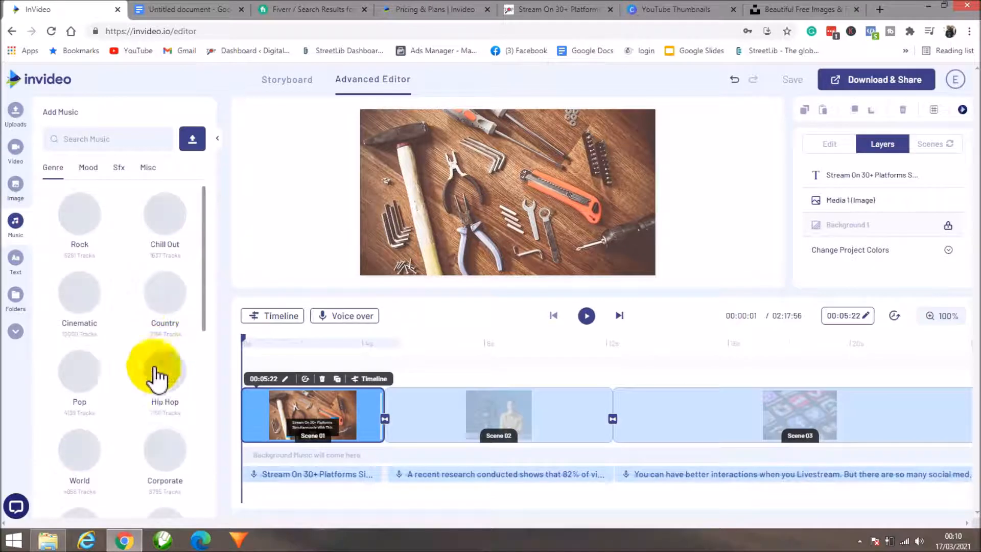
pyautogui.scroll(-3, 158, 313)
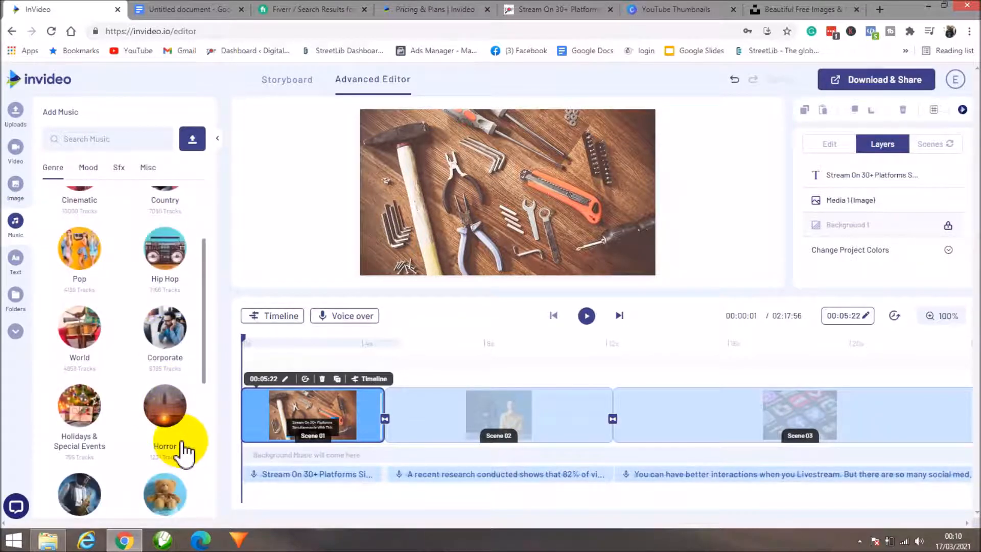
pyautogui.scroll(-3, 181, 452)
pyautogui.scroll(5, 180, 450)
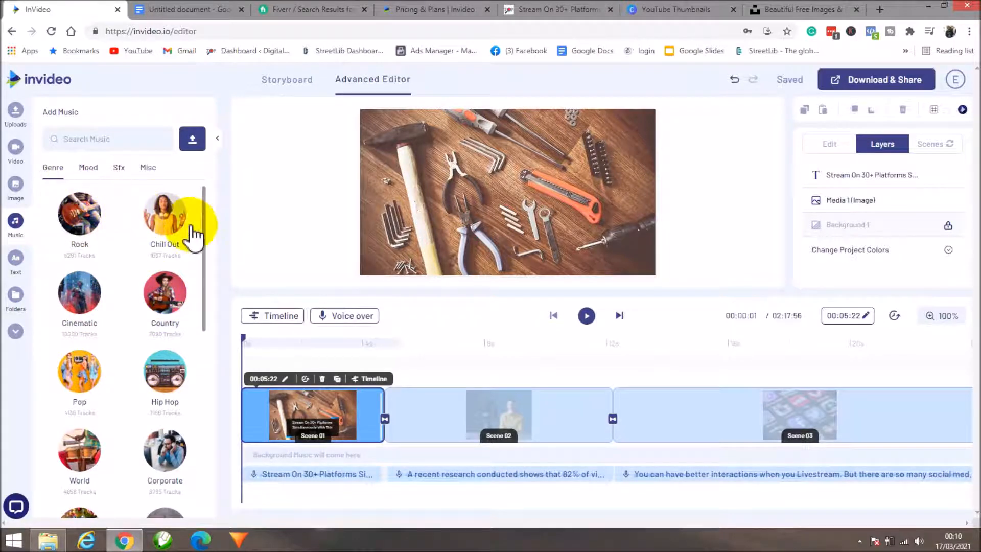
pyautogui.scroll(-5, 177, 240)
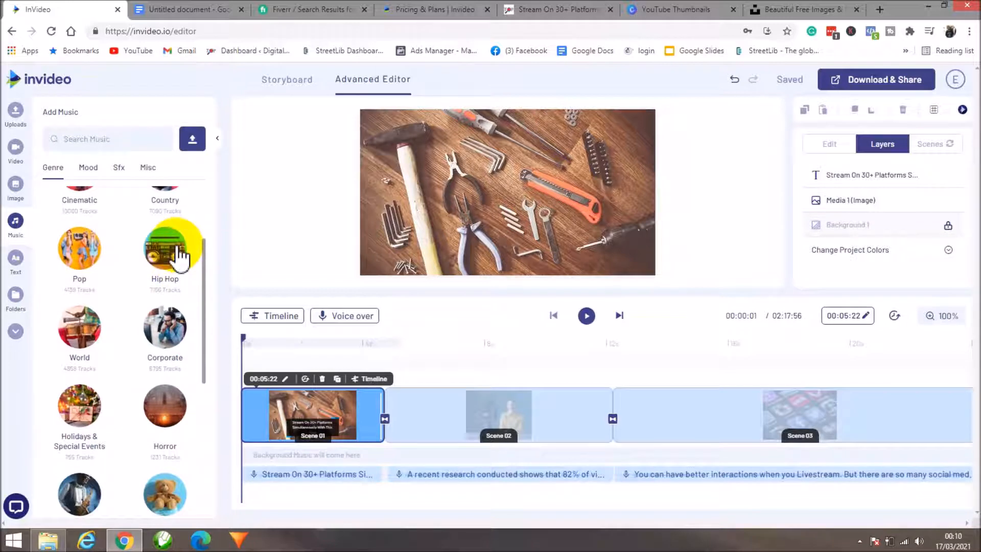
pyautogui.scroll(-4, 179, 263)
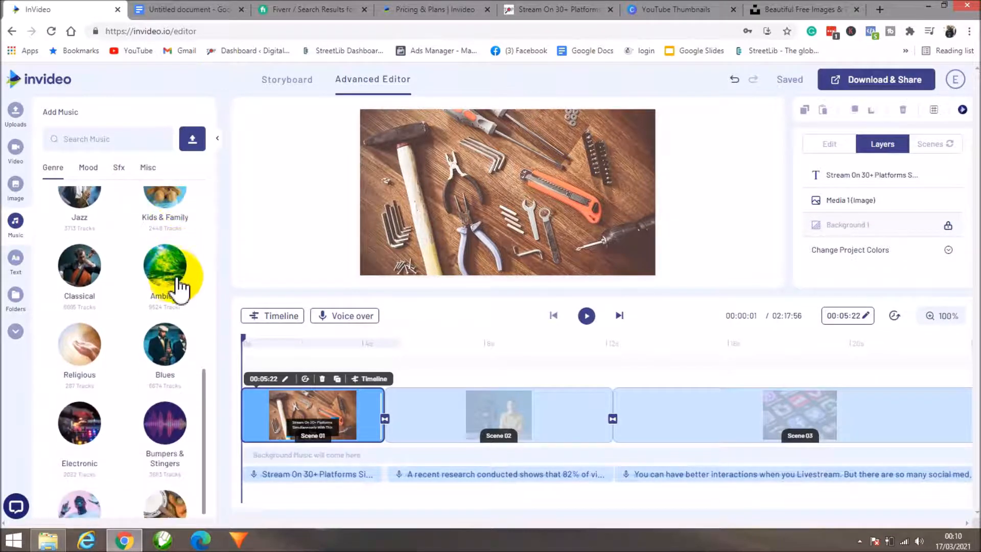
pyautogui.click(176, 274)
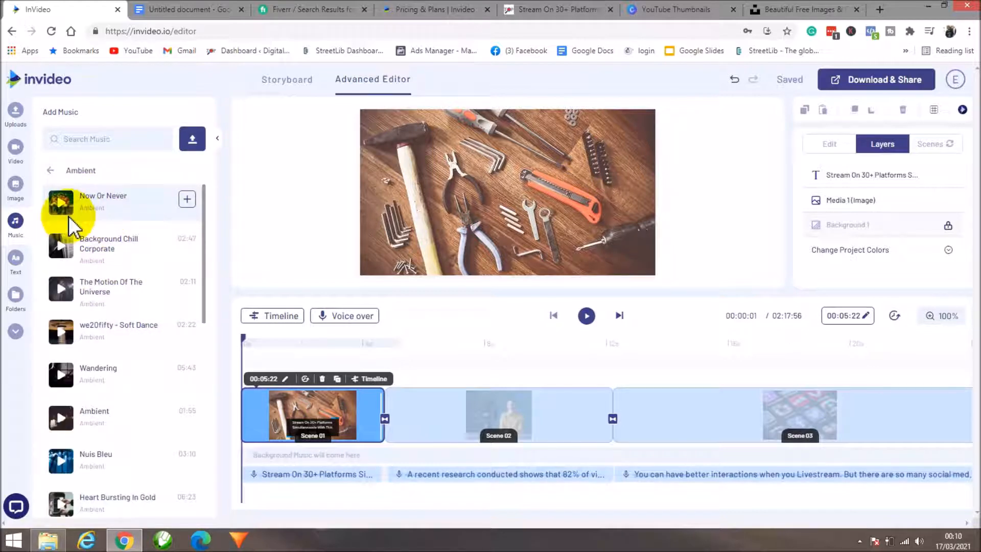
# - Preview several Ambient tracks and add the one titled Ambient to the timeline as background music
pyautogui.click(62, 204)
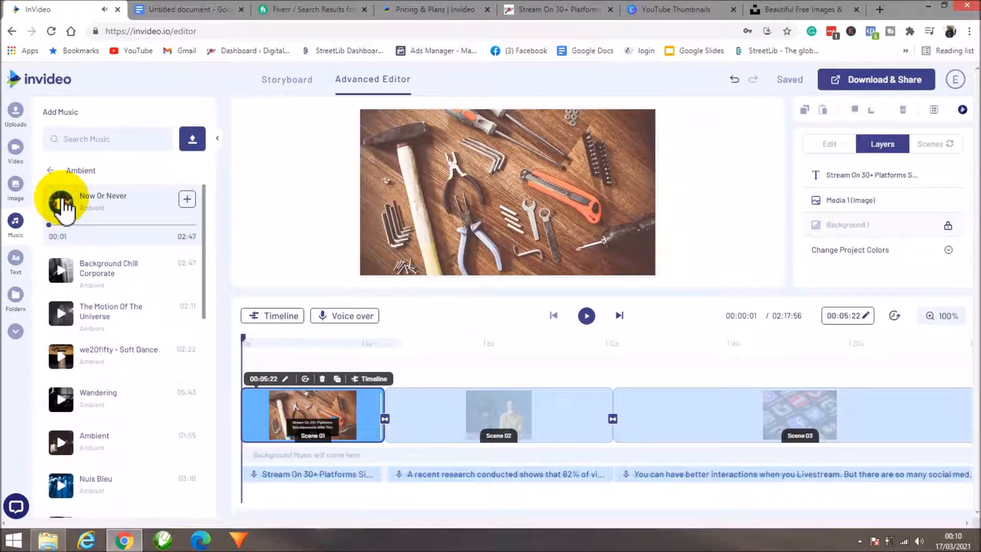
pyautogui.click(61, 270)
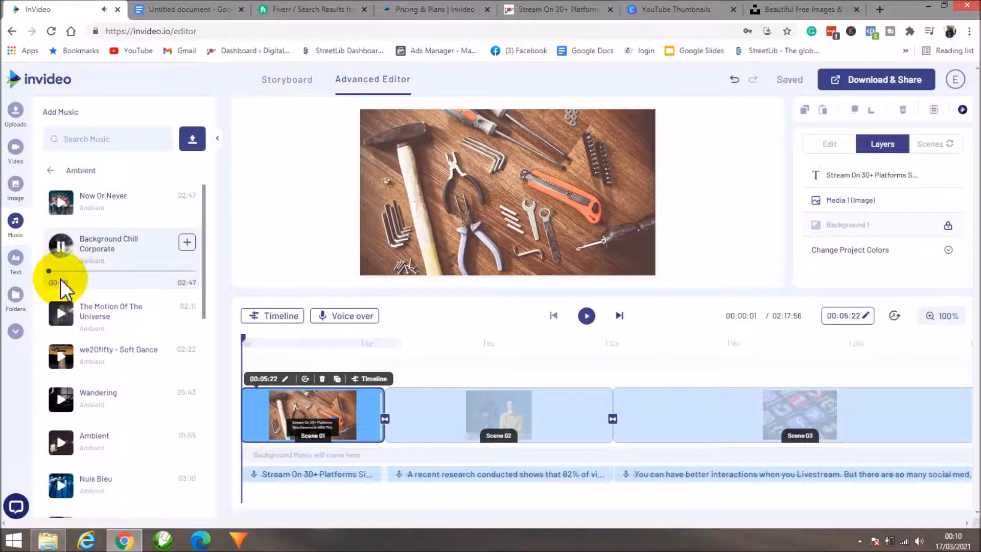
pyautogui.click(62, 311)
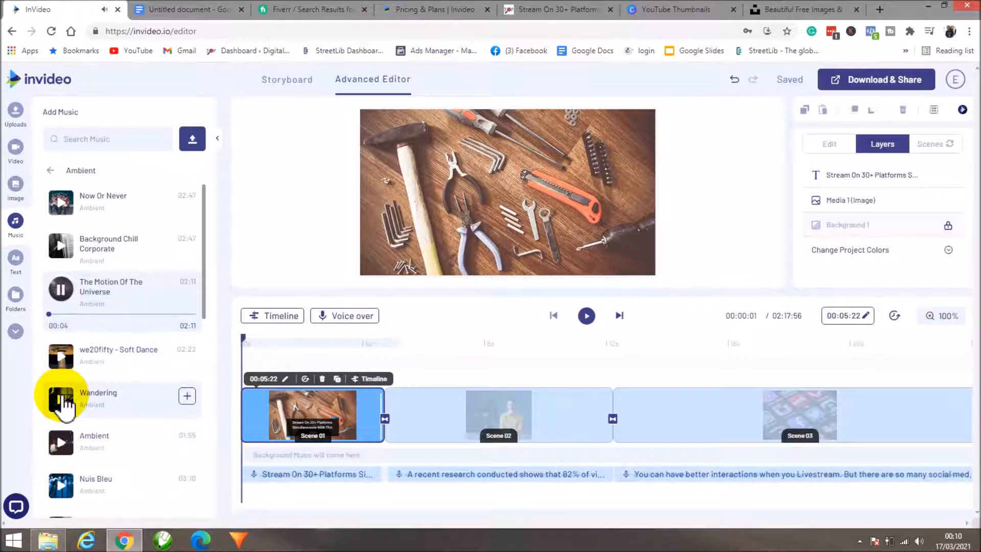
pyautogui.click(62, 440)
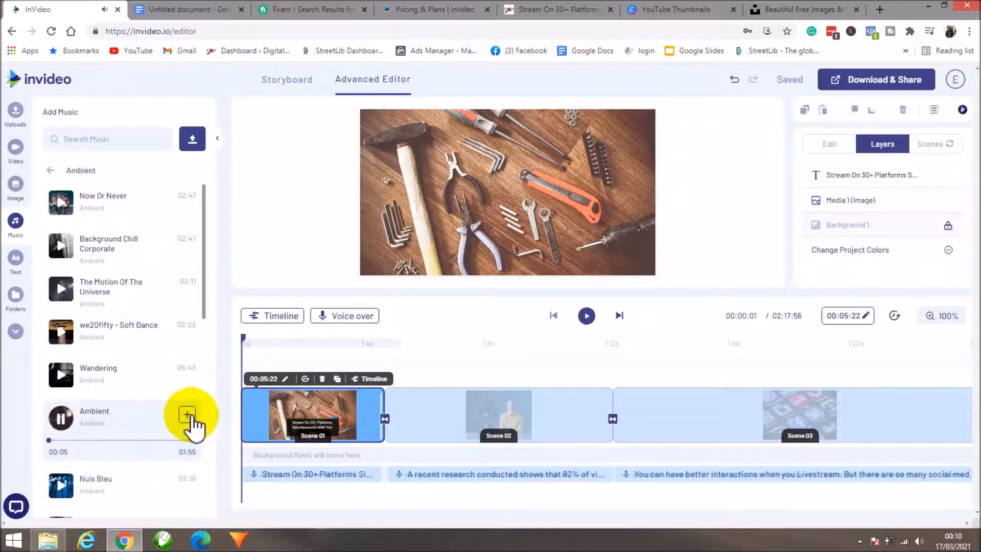
pyautogui.click(60, 418)
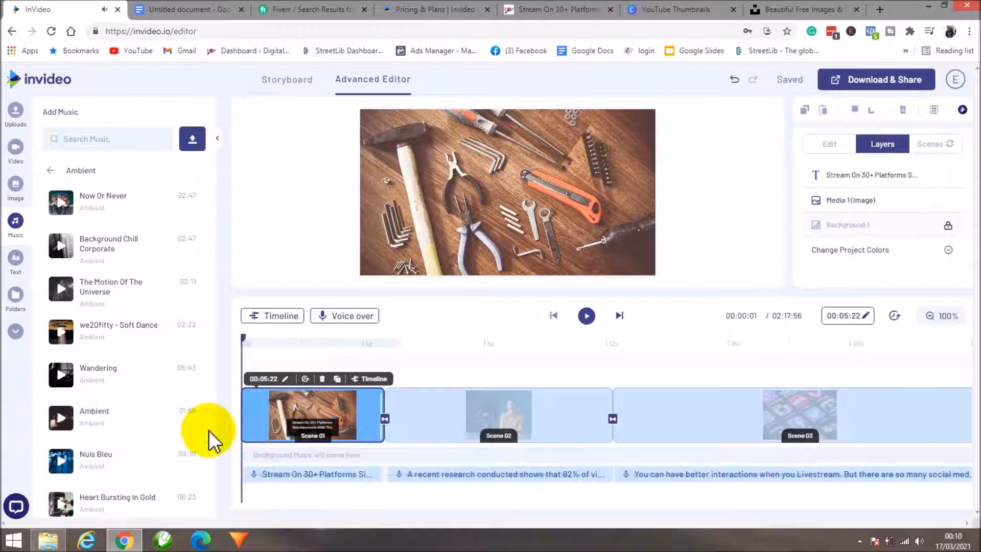
pyautogui.moveTo(188, 423); pyautogui.dragTo(306, 466)
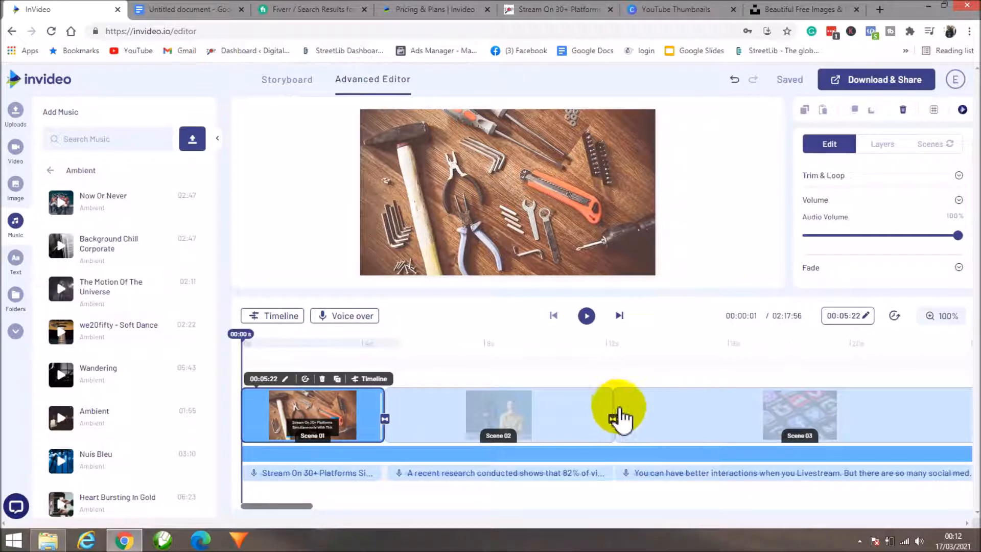
pyautogui.moveTo(295, 506); pyautogui.dragTo(307, 507)
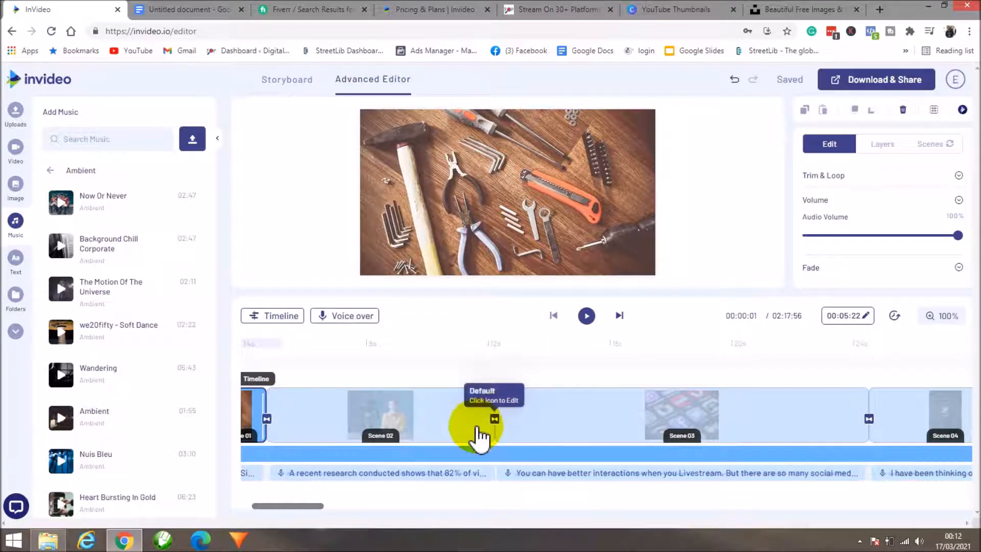
pyautogui.moveTo(276, 505); pyautogui.dragTo(261, 509)
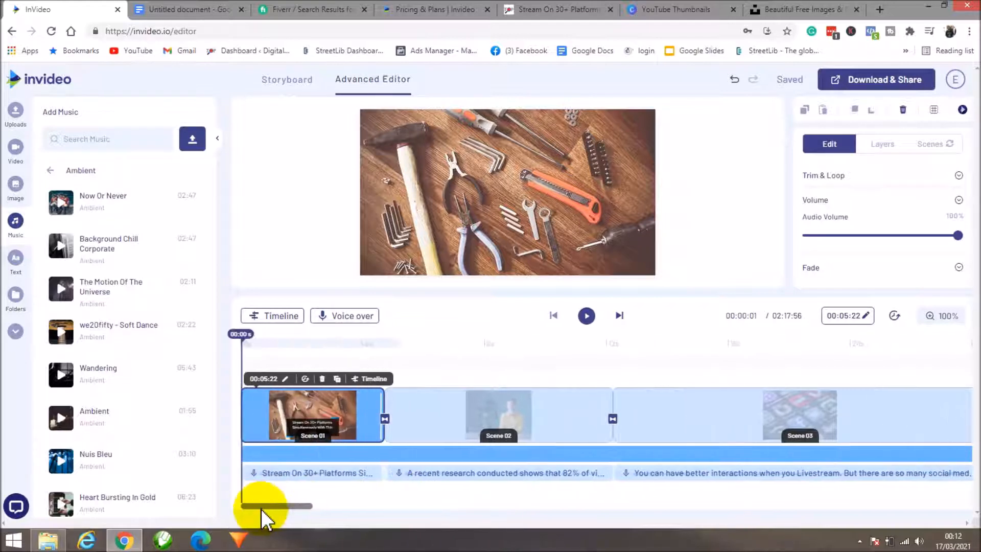
# - Browse the transitions available between Scene 01 and Scene 02, including the newly added animations
pyautogui.click(386, 420)
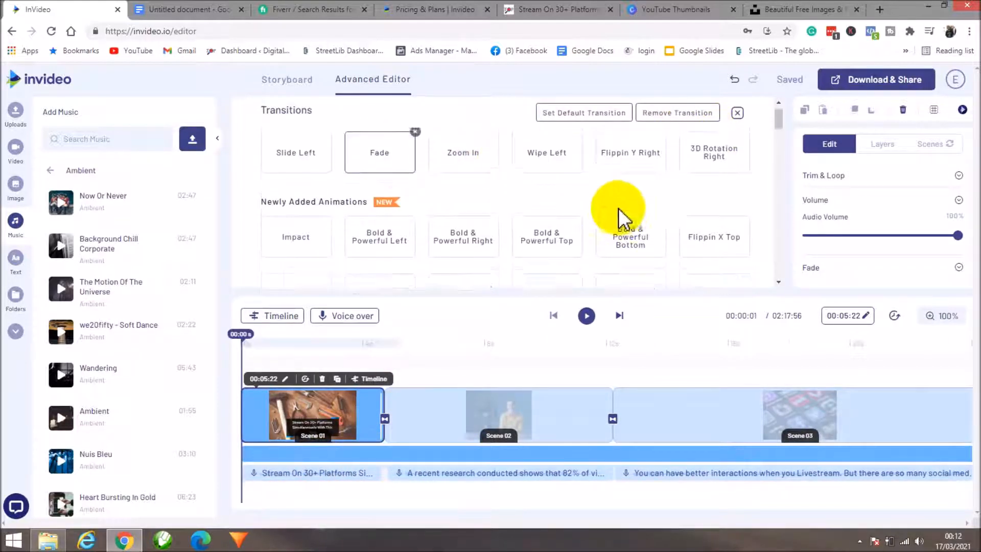
pyautogui.scroll(1, 620, 218)
pyautogui.moveTo(778, 113)
pyautogui.mouseDown()
pyautogui.moveTo(776, 158)
pyautogui.moveTo(776, 124)
pyautogui.mouseUp()
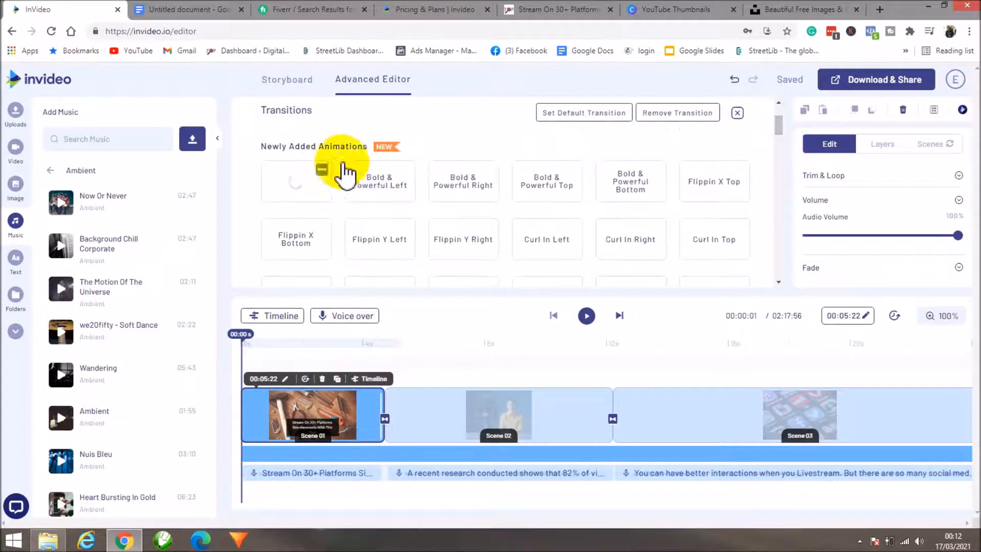
pyautogui.scroll(-3, 615, 220)
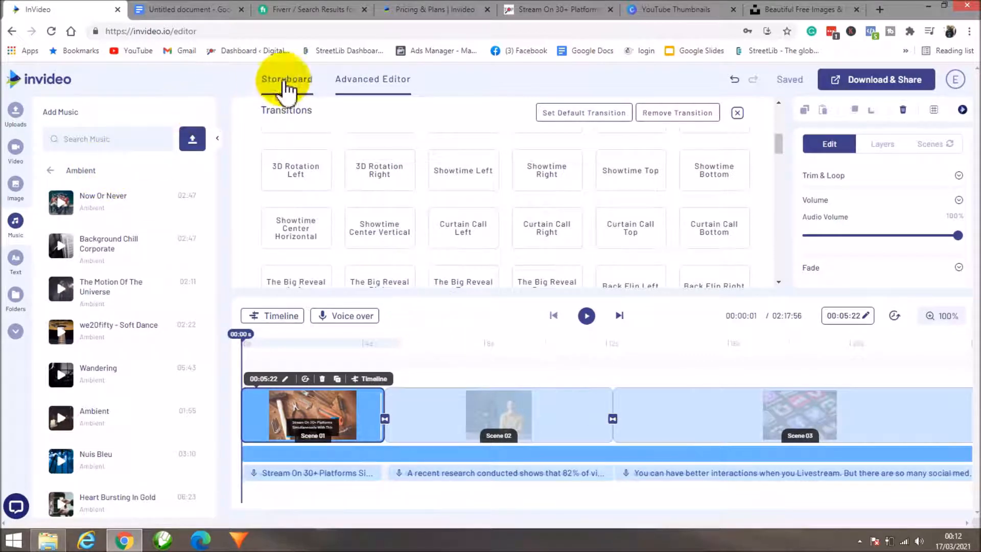
# - Return to the storyboard view, preview the whole video and close the preview
pyautogui.click(285, 80)
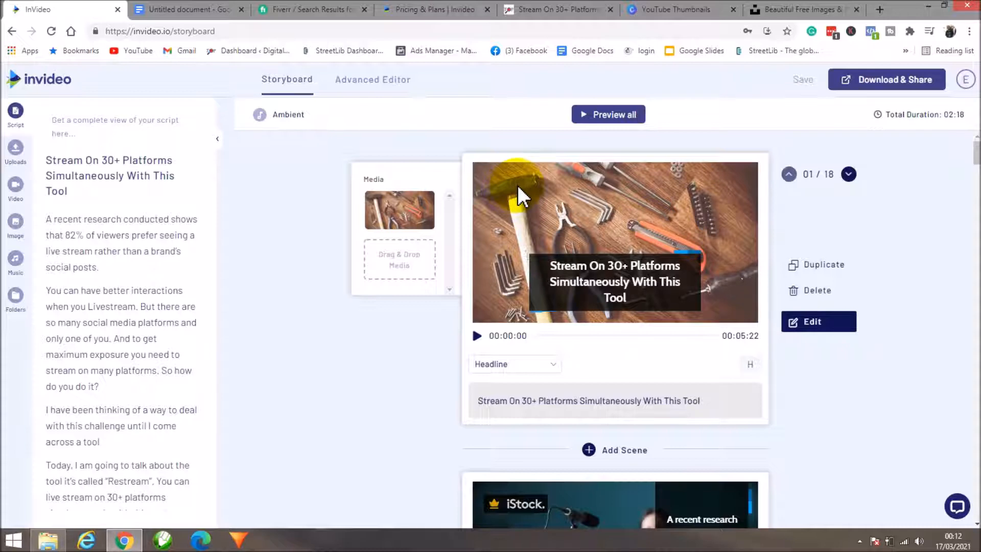
pyautogui.click(608, 114)
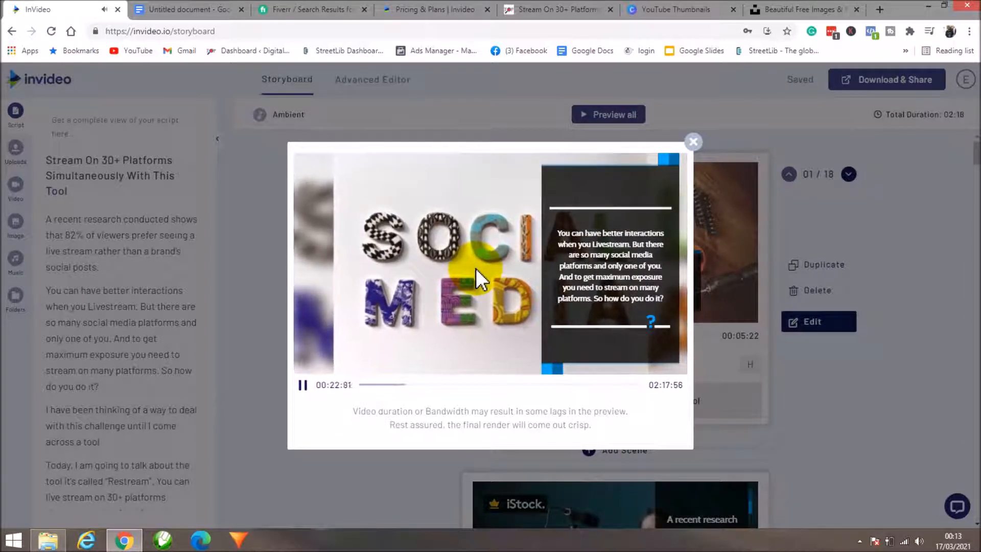
pyautogui.press('Escape')
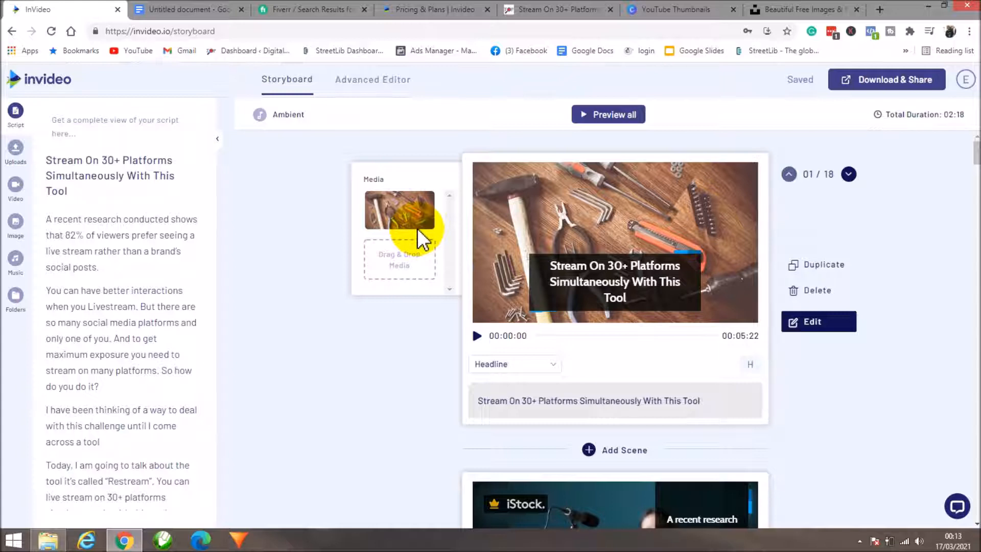
# - Review the iStock media used in the video and export it at 1080p
pyautogui.moveTo(428, 224)
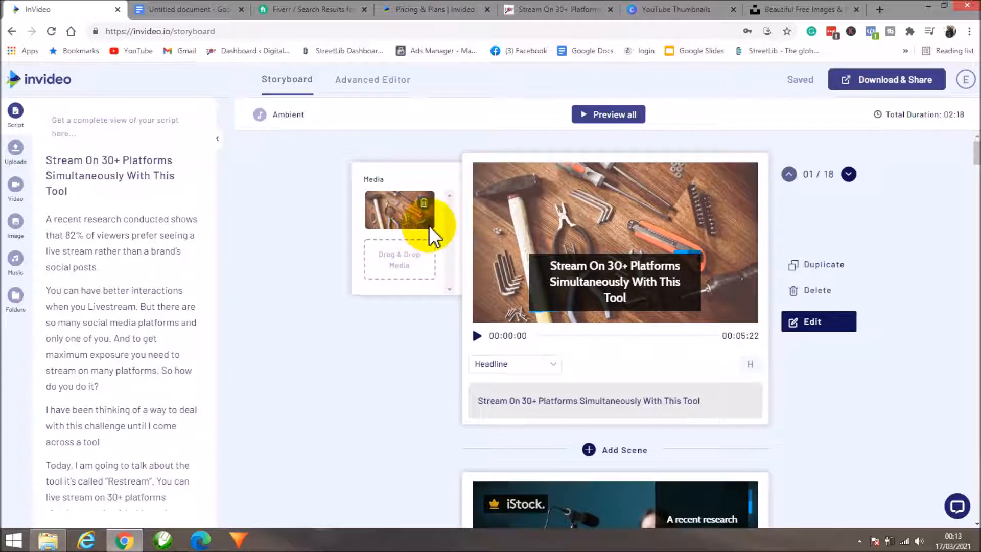
pyautogui.click(886, 84)
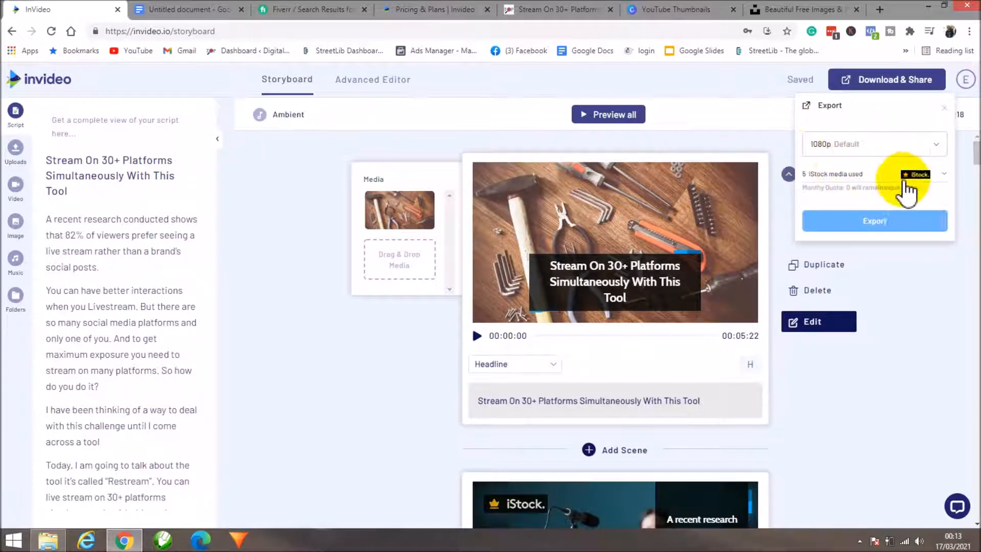
pyautogui.click(944, 175)
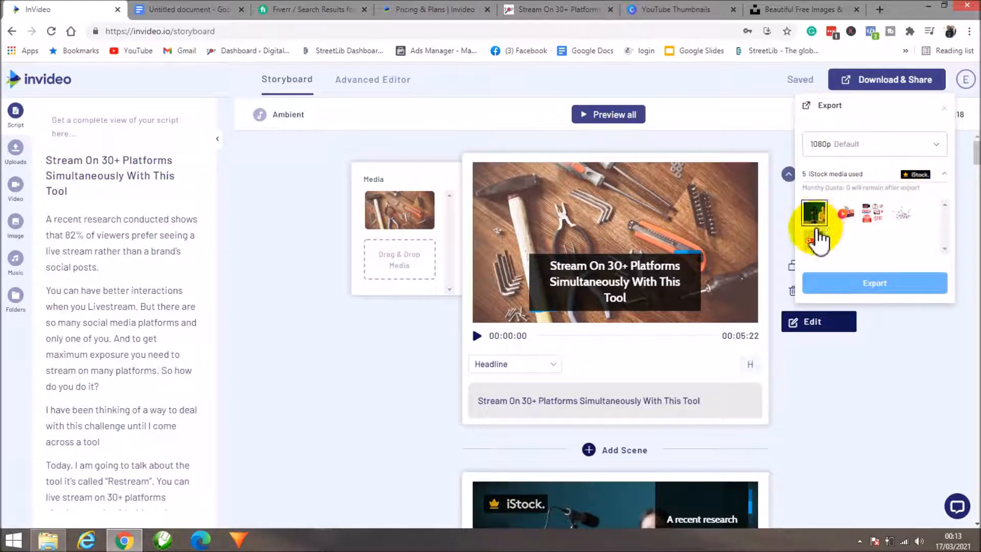
pyautogui.click(873, 284)
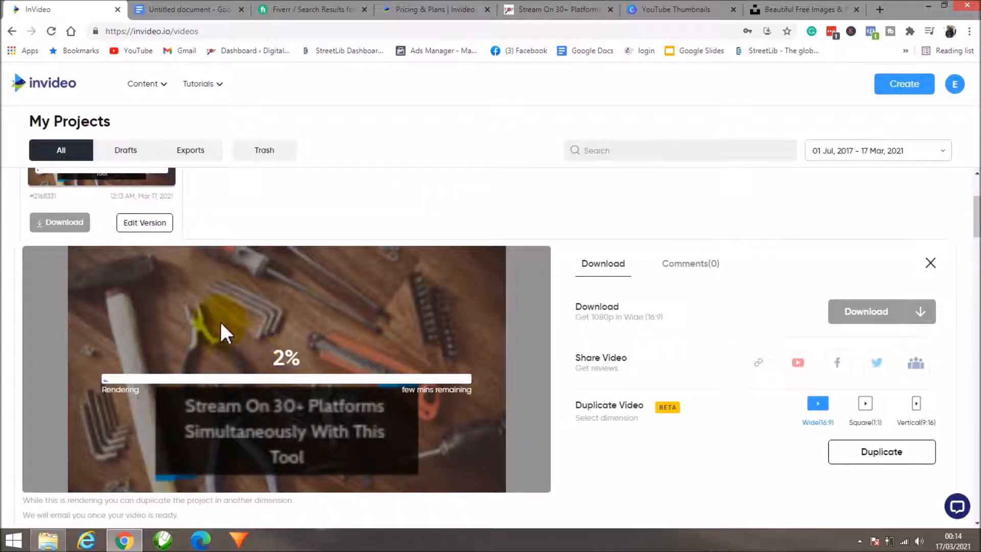
# - Check the exported project's rendering, download, sharing and duplication options on the projects page
pyautogui.scroll(-2, 233, 341)
pyautogui.scroll(4, 270, 300)
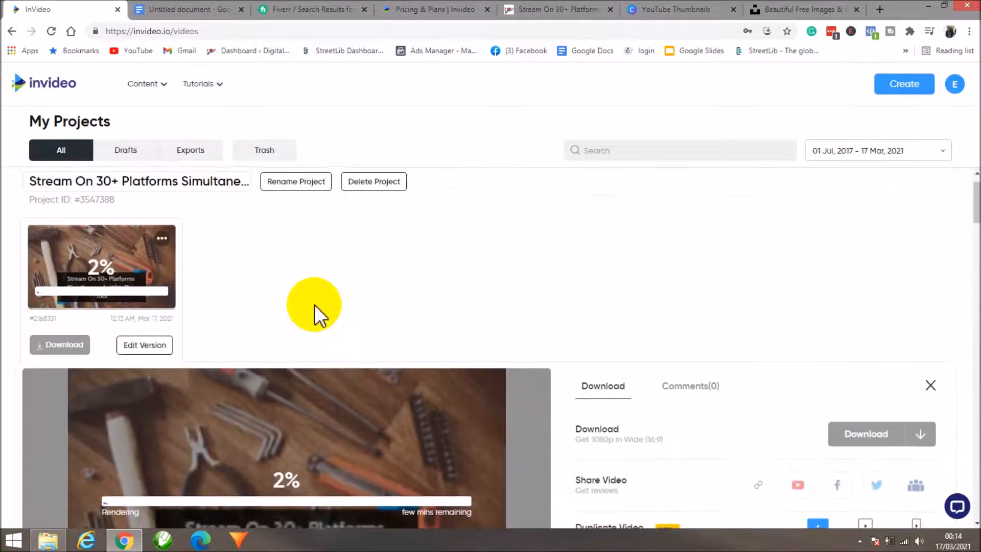
pyautogui.scroll(-2, 327, 311)
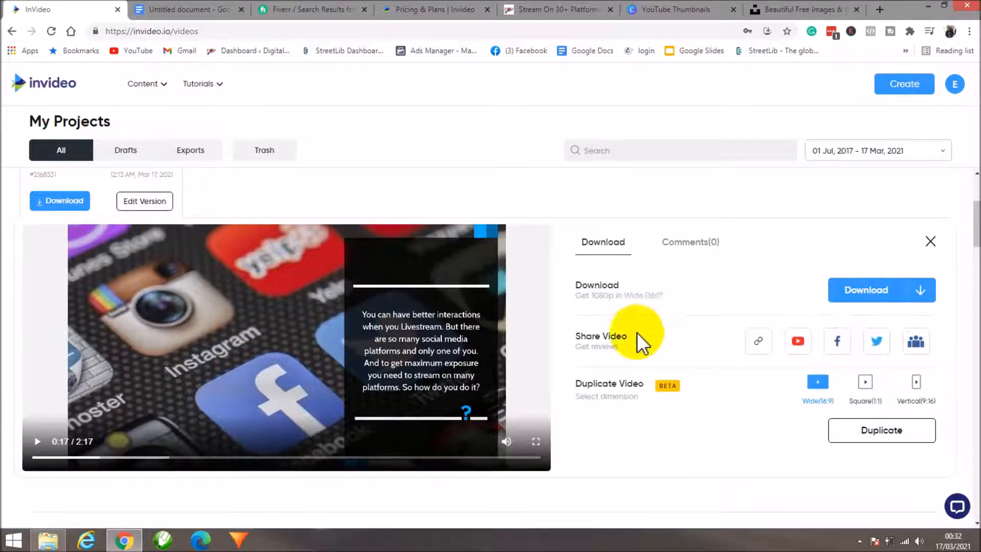
pyautogui.scroll(-2, 863, 292)
pyautogui.scroll(2, 635, 300)
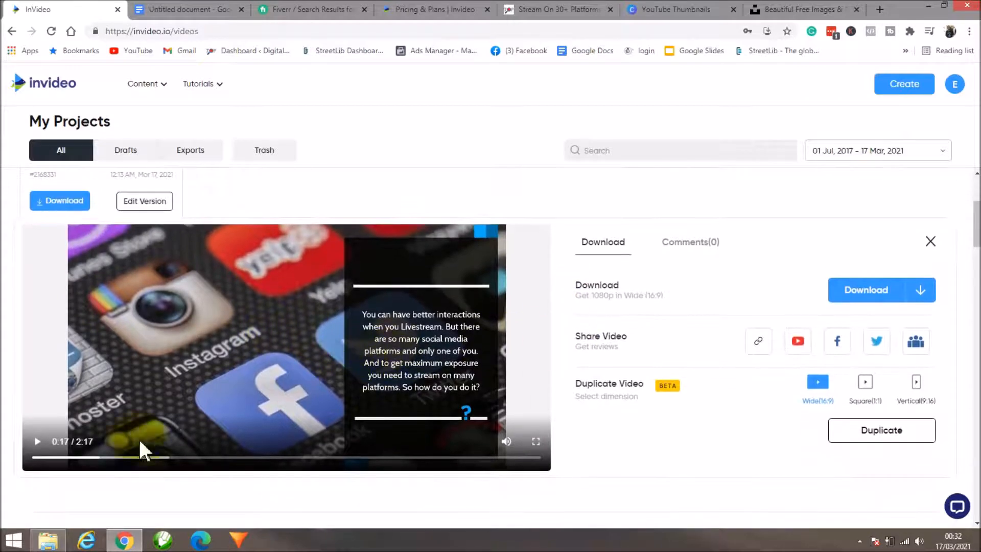
# - Open the stream on 30 platform video from the Digital Topnotch folder in VLC and pause it after the opening seconds
pyautogui.click(48, 539)
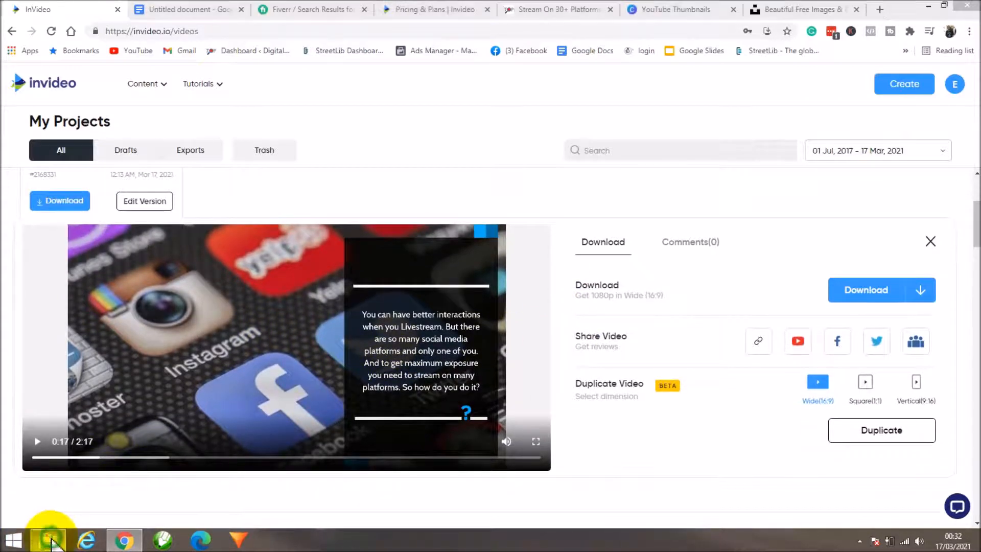
pyautogui.doubleClick(268, 193)
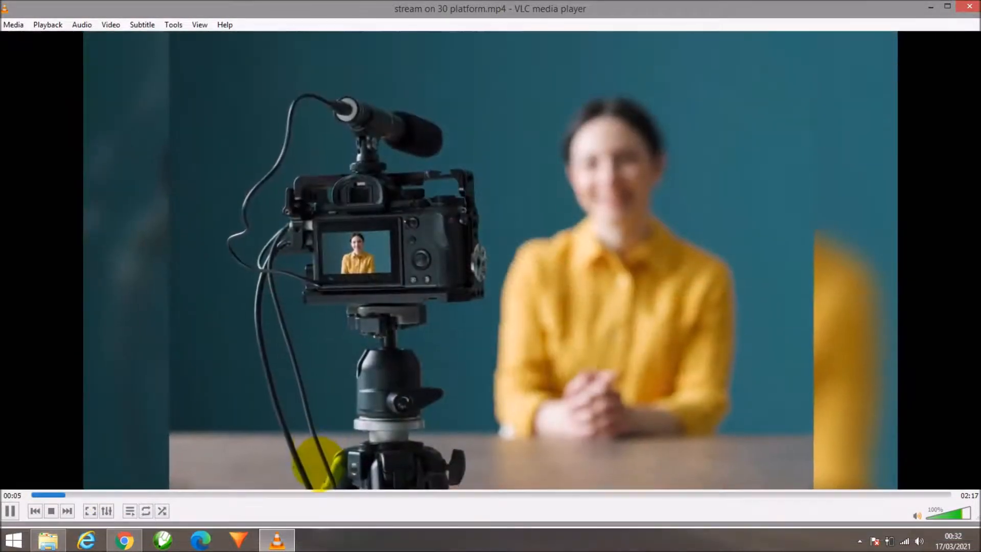
pyautogui.click(8, 514)
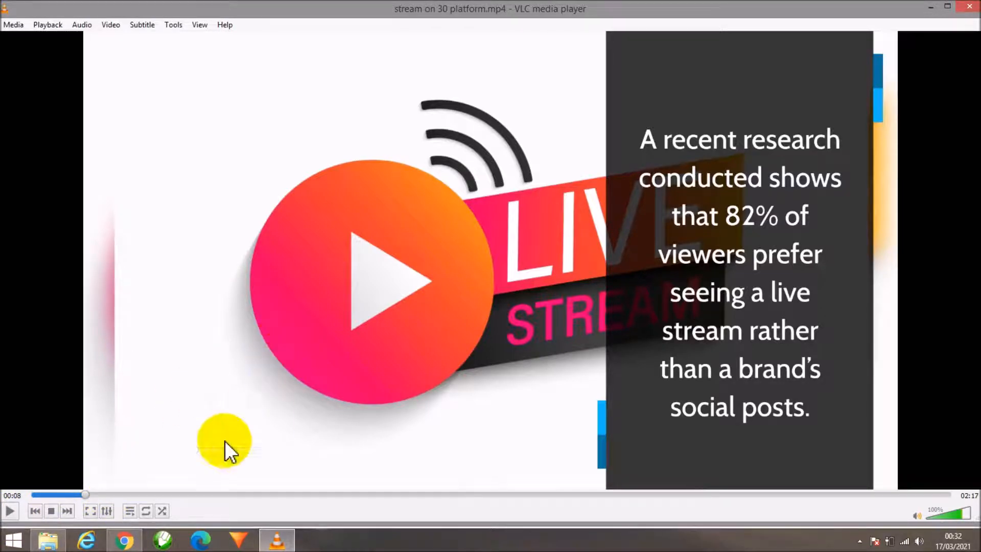
# - Skim the stream on 30 platform video by resuming playback and skipping ahead to about 1:07, and close the player and the file folder
pyautogui.click(116, 494)
pyautogui.click(10, 510)
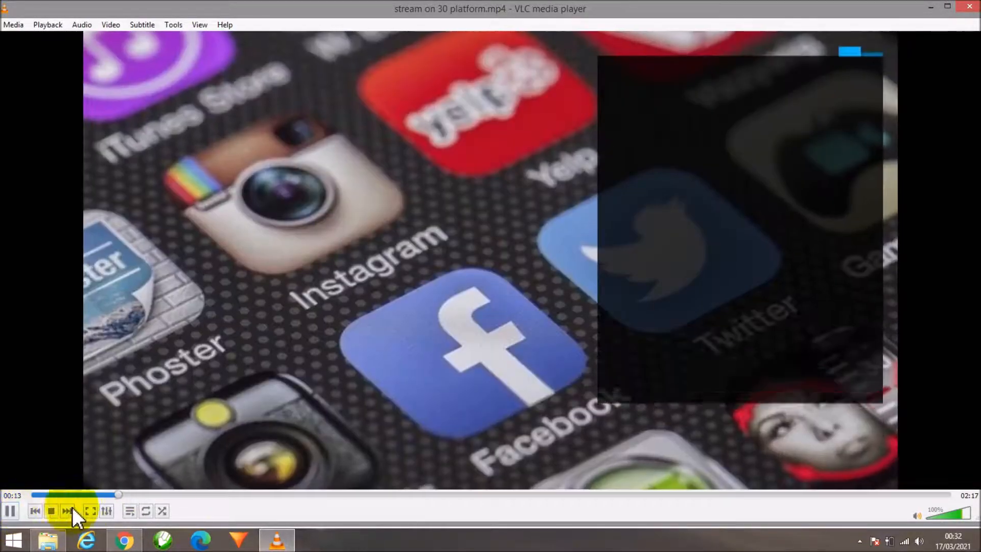
pyautogui.click(229, 494)
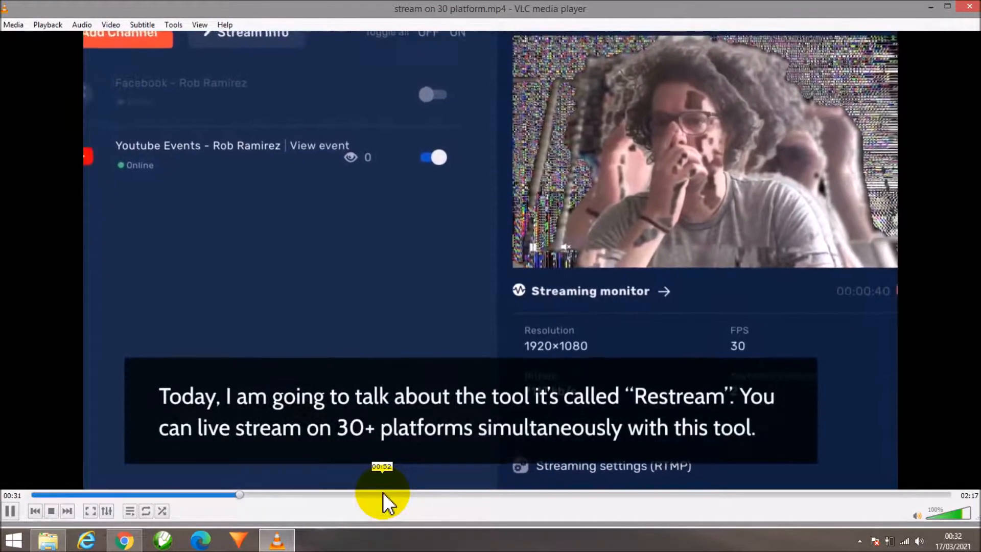
pyautogui.click(382, 494)
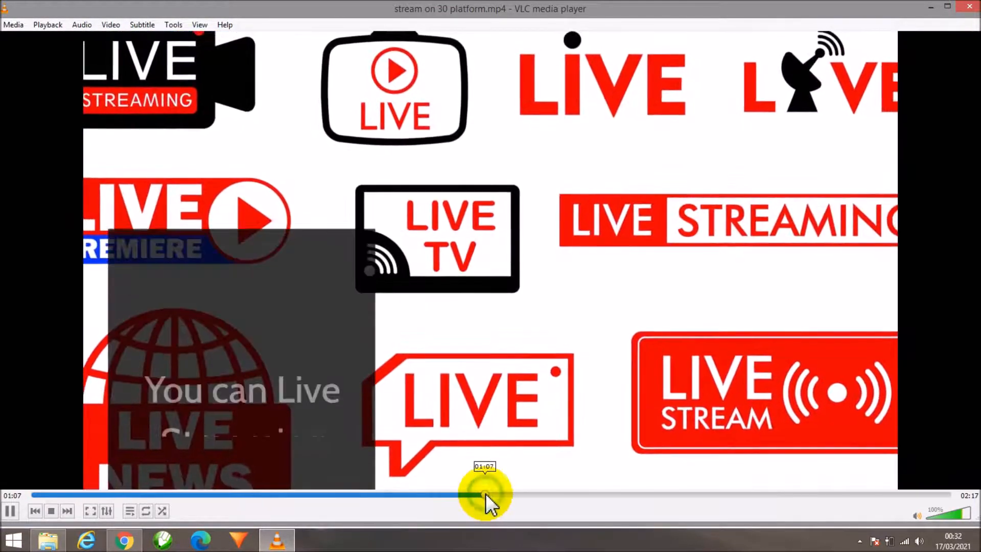
pyautogui.click(484, 495)
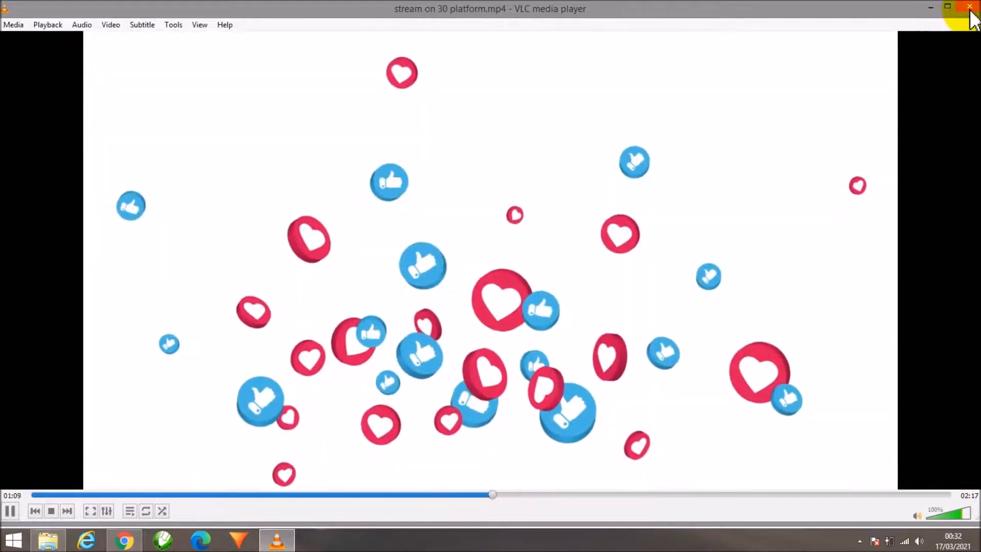
pyautogui.moveTo(937, 50)
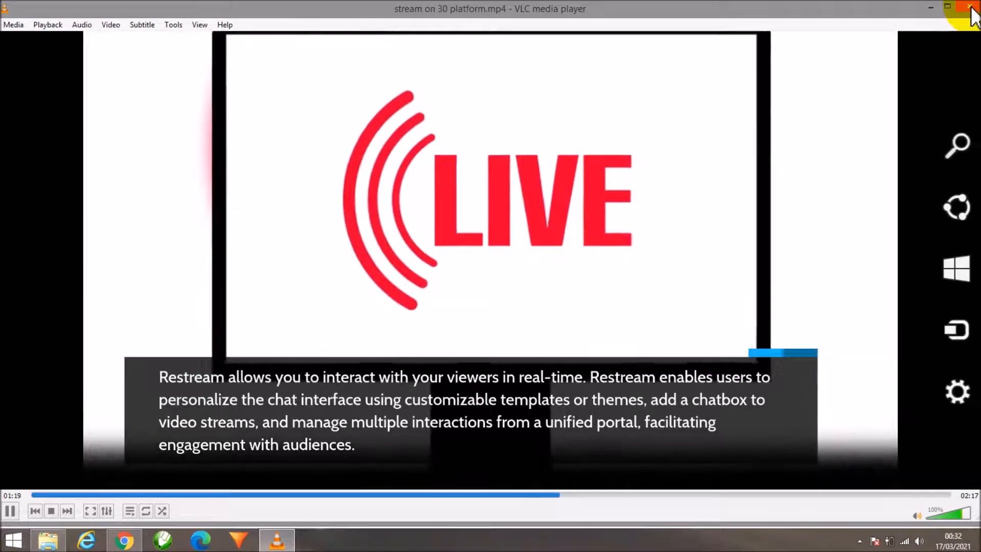
pyautogui.click(968, 8)
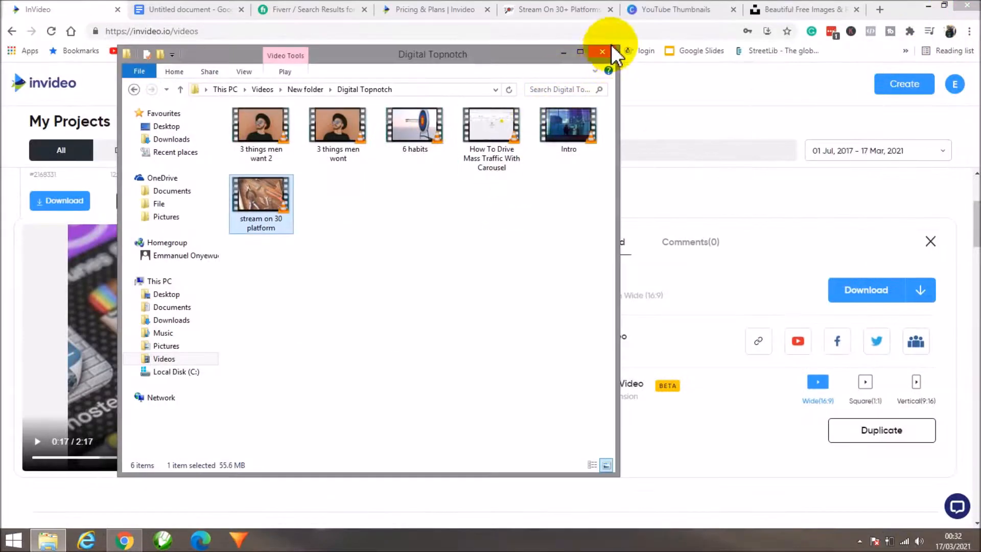
pyautogui.click(601, 55)
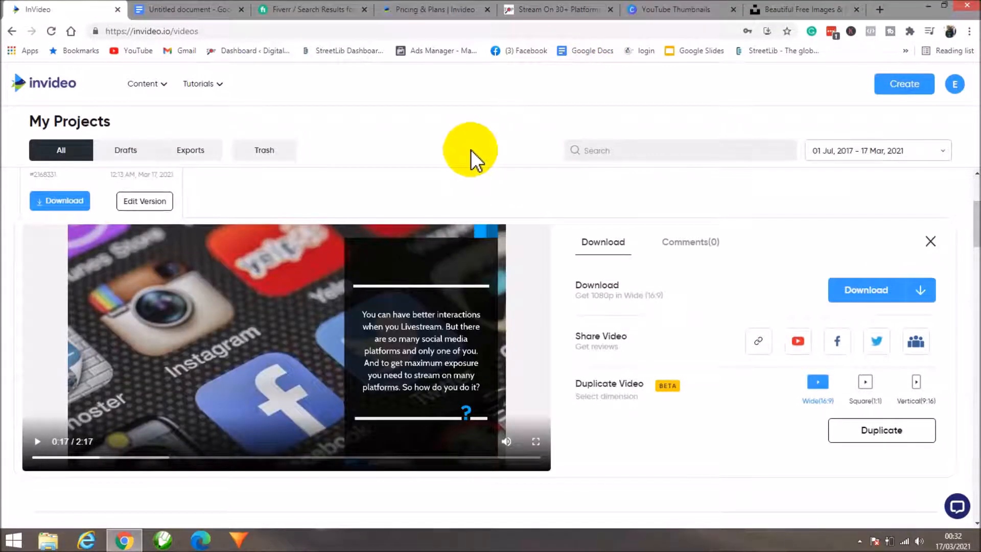